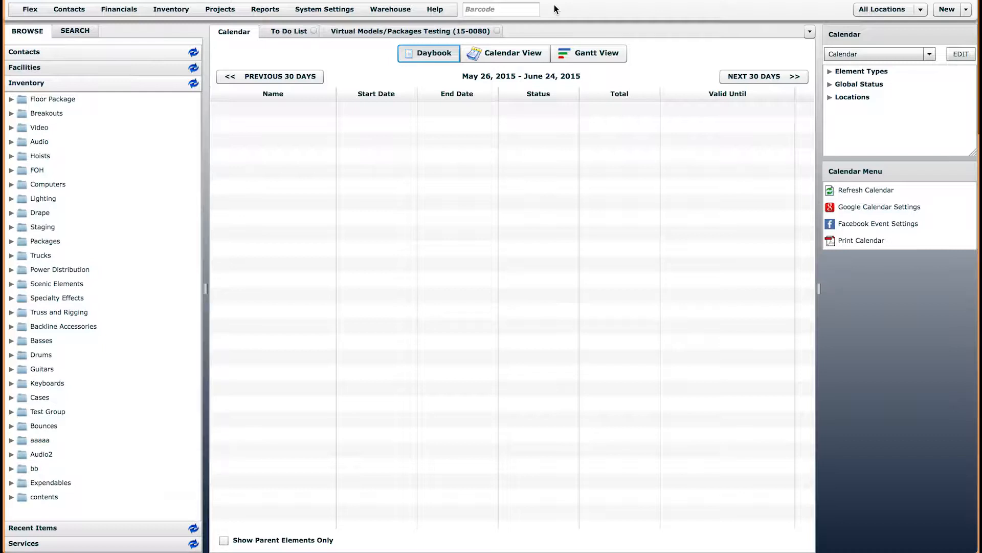
# Choose New Inventory Item from the Inventory menu to open a blank item form
pyautogui.click(178, 12)
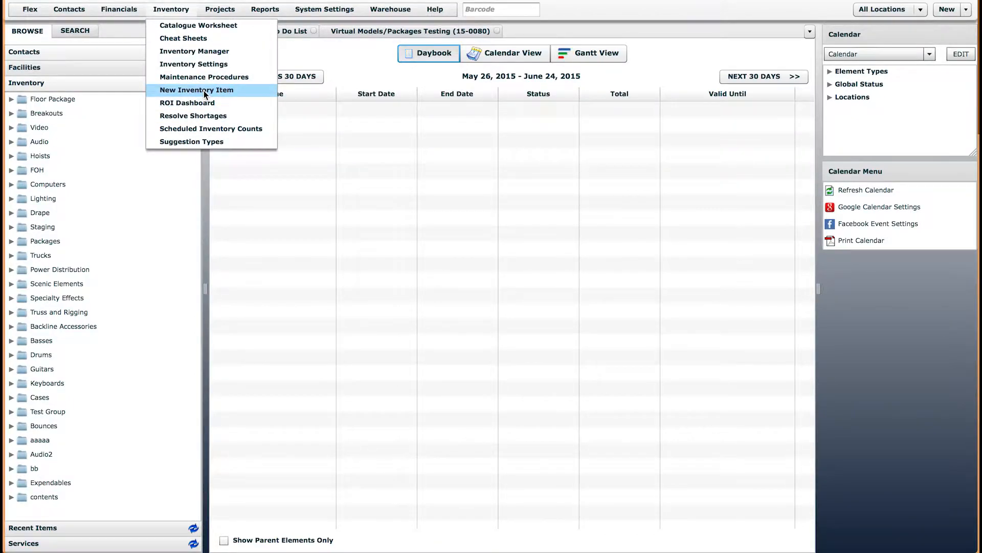
pyautogui.click(202, 90)
# Review the preset choices, then mark the new item as Virtual and a Model Container
pyautogui.moveTo(666, 248); pyautogui.dragTo(663, 336)
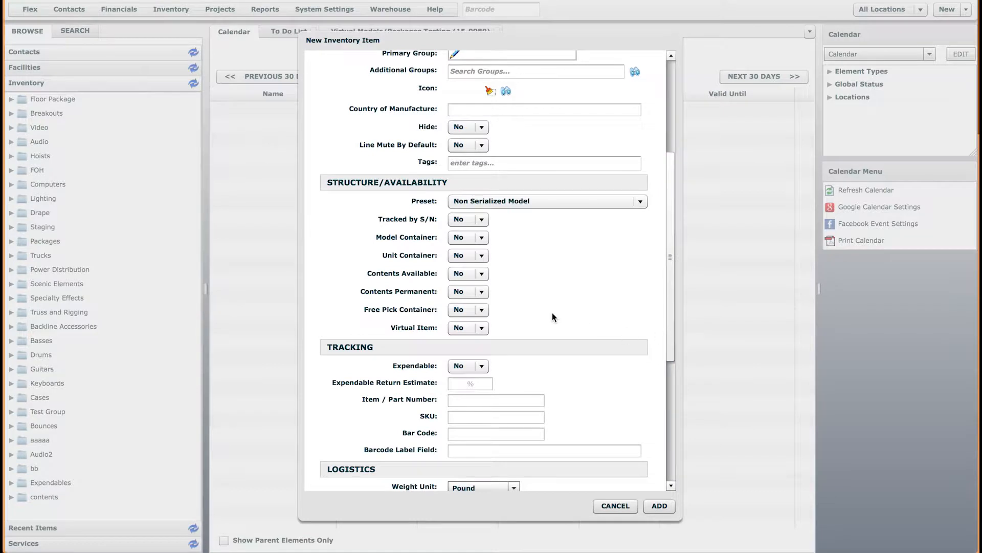
pyautogui.click(554, 203)
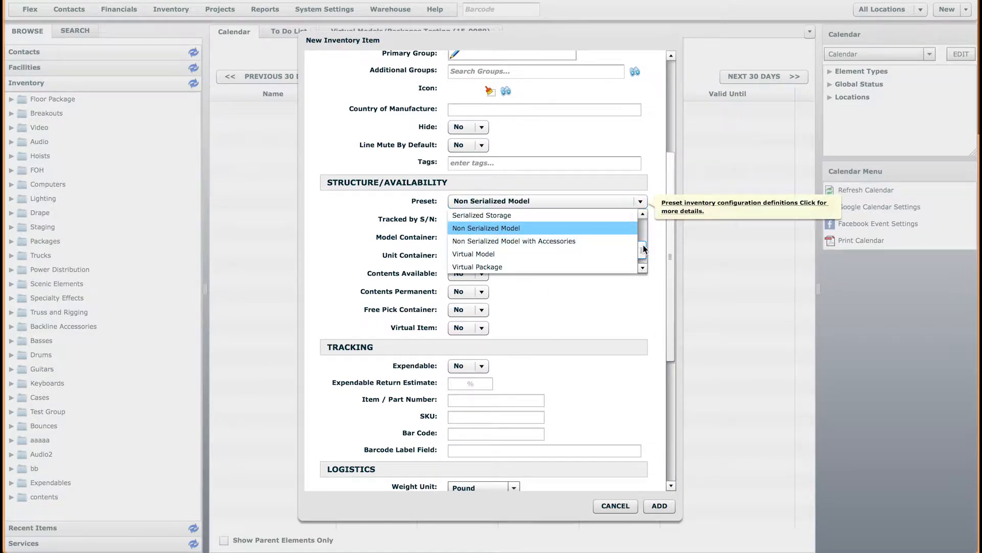
pyautogui.moveTo(644, 249); pyautogui.dragTo(642, 253)
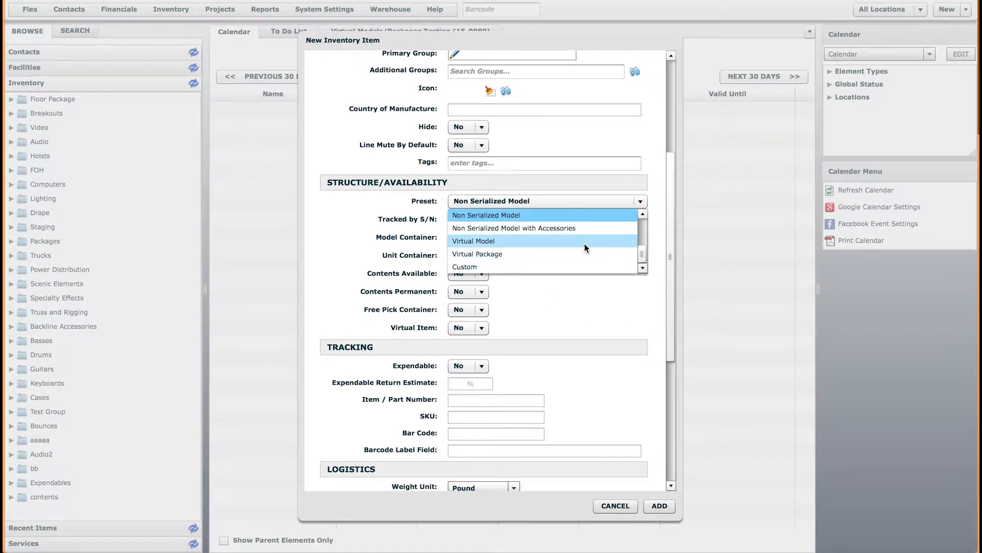
pyautogui.click(588, 296)
pyautogui.click(467, 329)
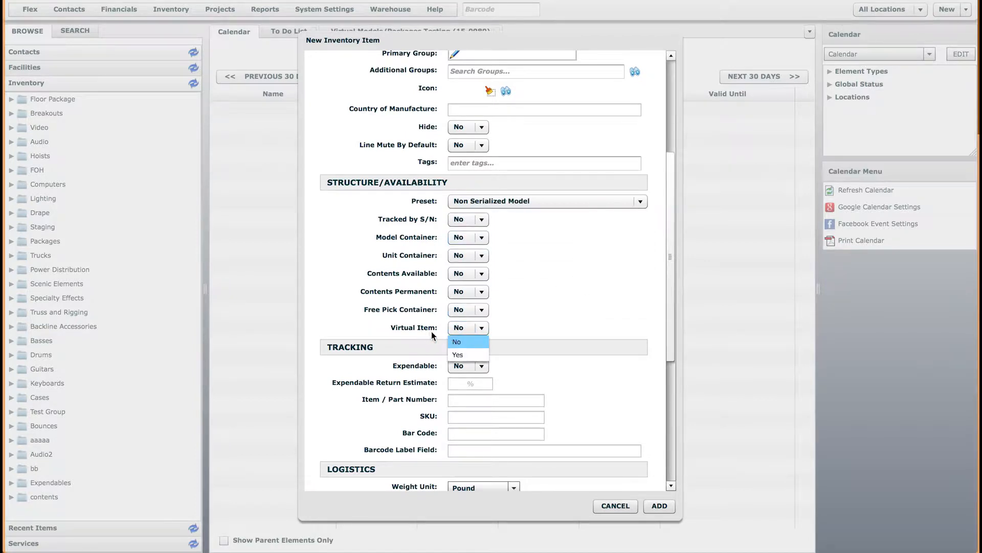
pyautogui.click(476, 356)
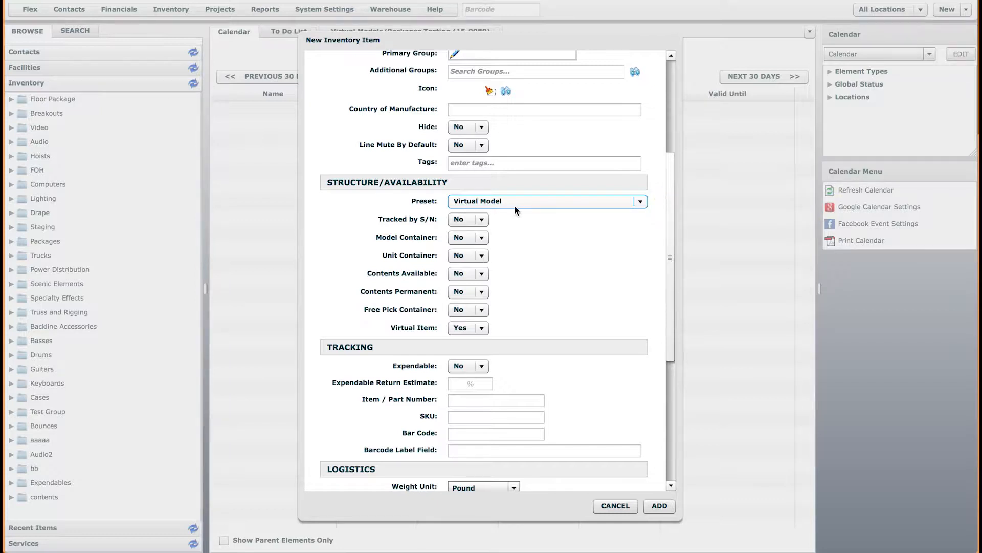
pyautogui.click(480, 238)
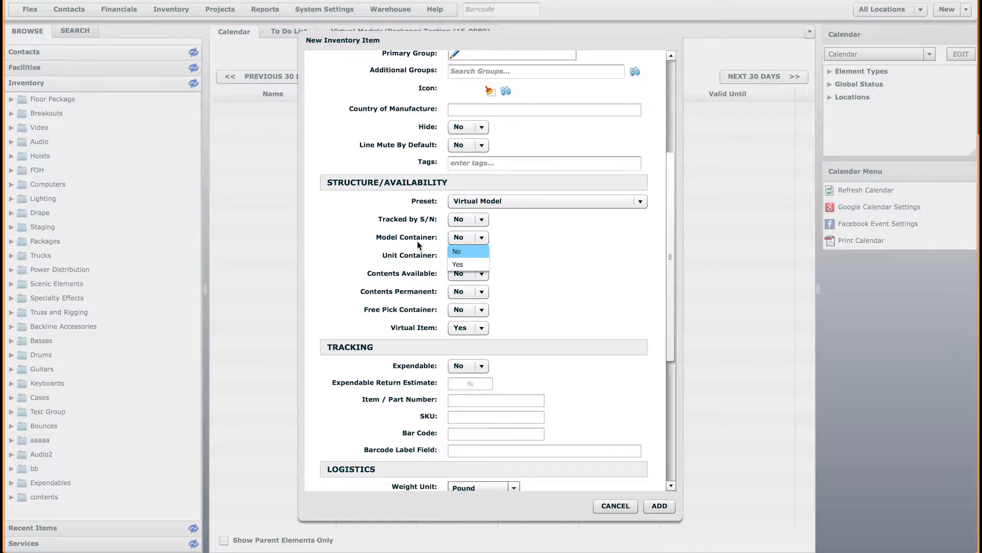
pyautogui.click(466, 264)
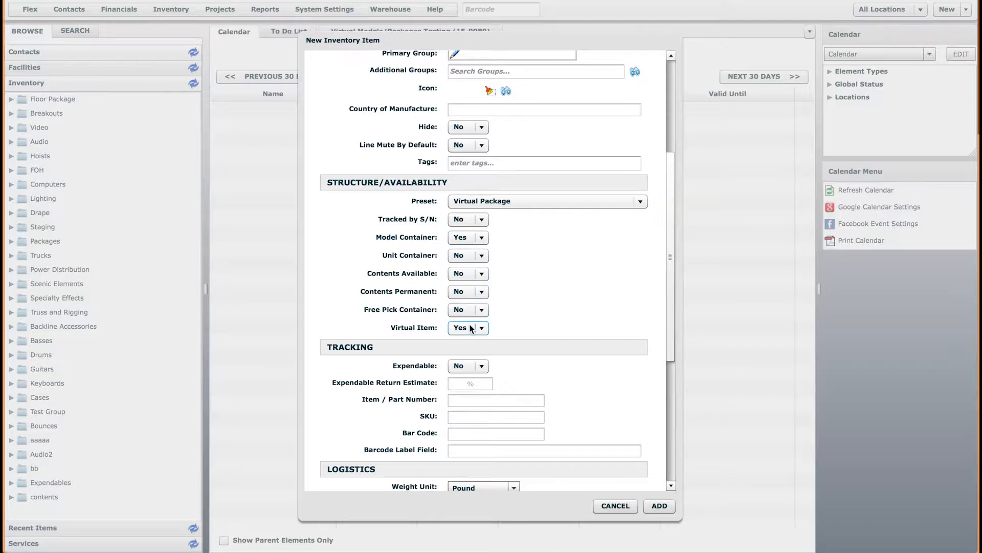
# Switch the preset back to Virtual Model, set Model Container to Yes, and cancel the item
pyautogui.click(495, 204)
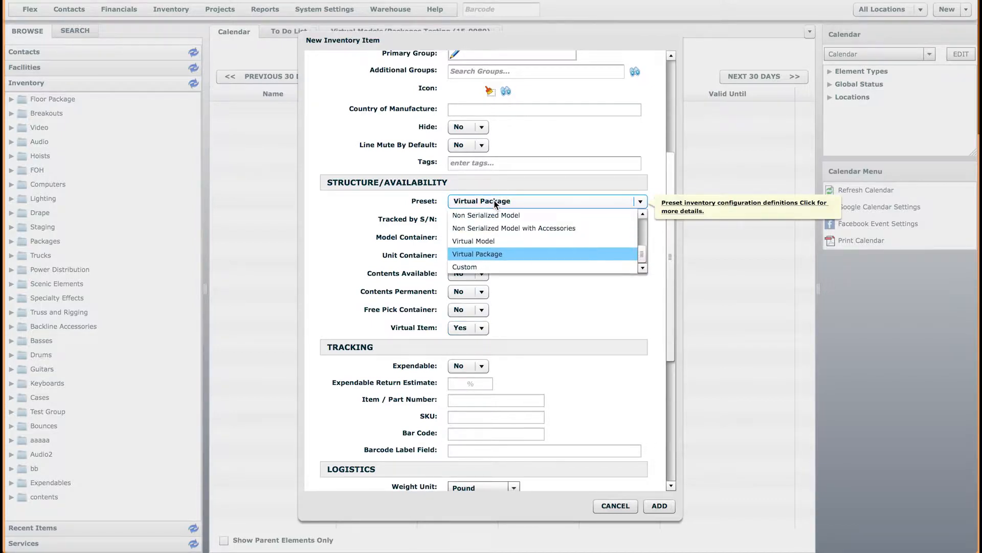
pyautogui.click(493, 242)
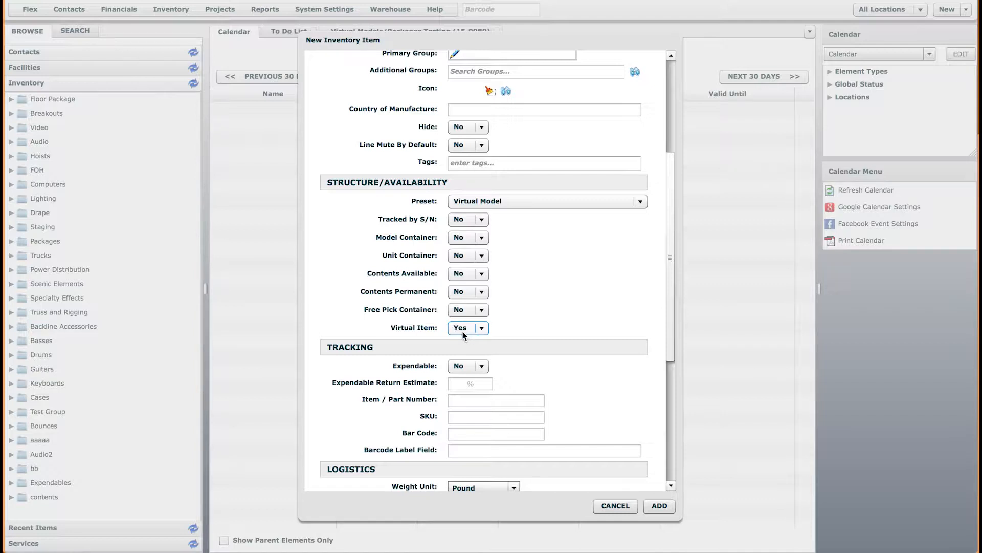
pyautogui.click(484, 238)
pyautogui.click(465, 263)
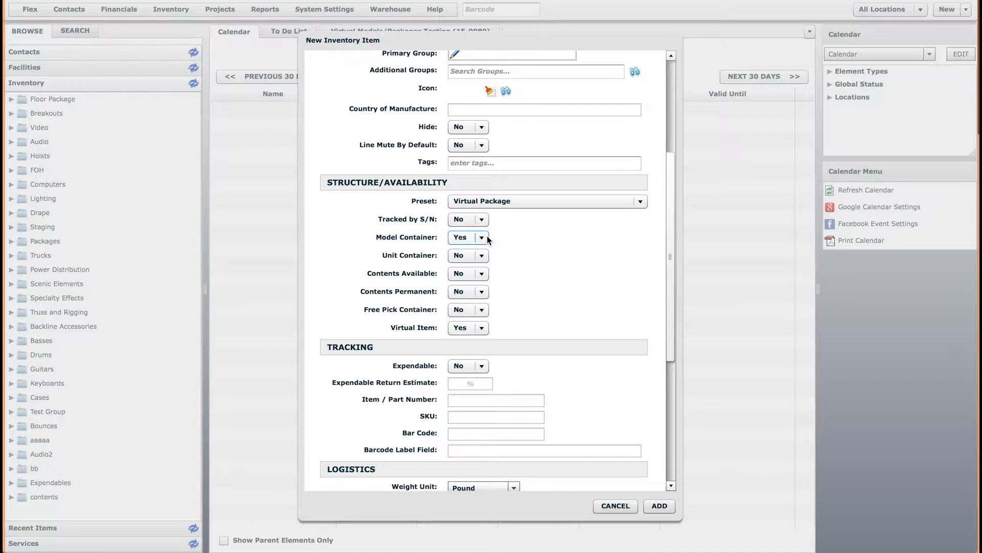
pyautogui.click(615, 507)
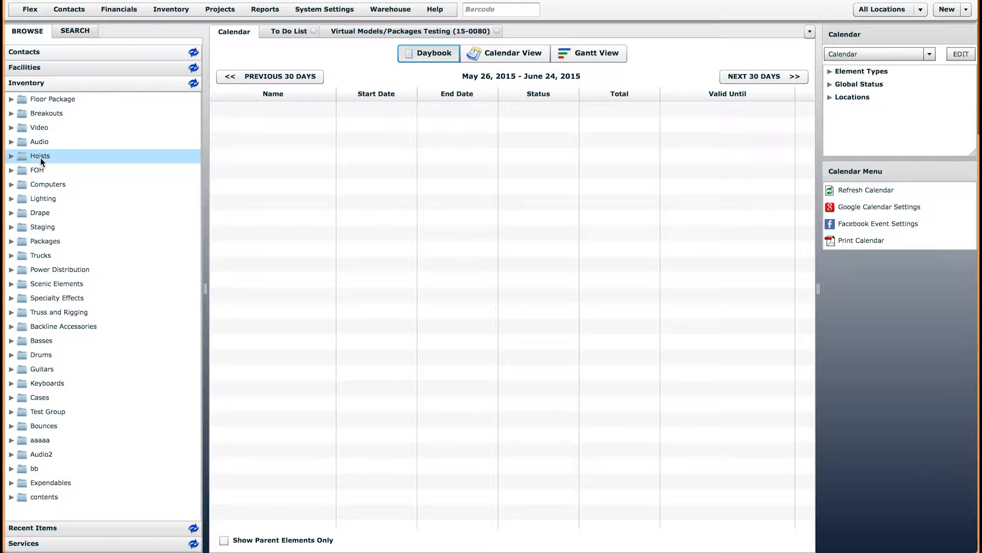
# Expand Audio > Packages in the inventory tree and open Speaker Package (less than 200)
pyautogui.click(11, 143)
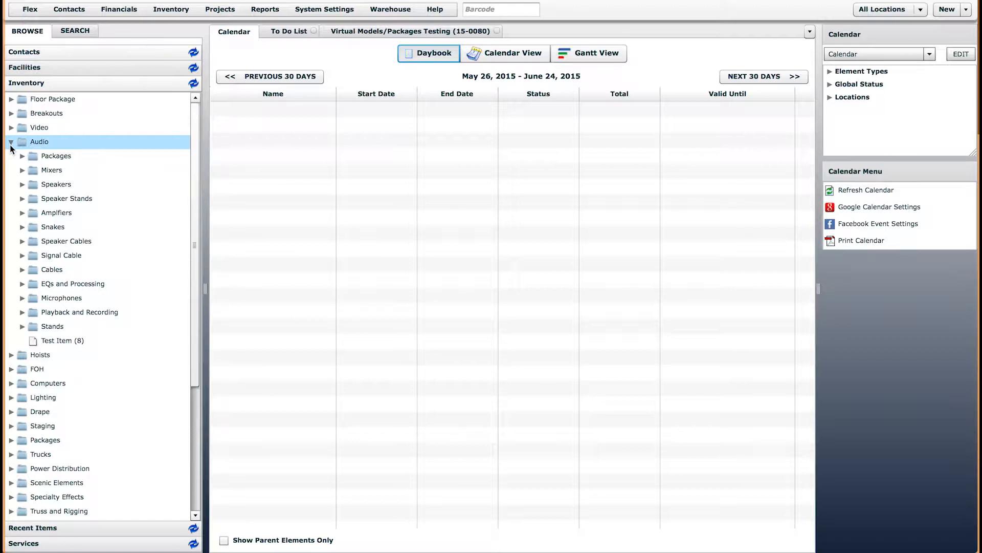
pyautogui.click(17, 154)
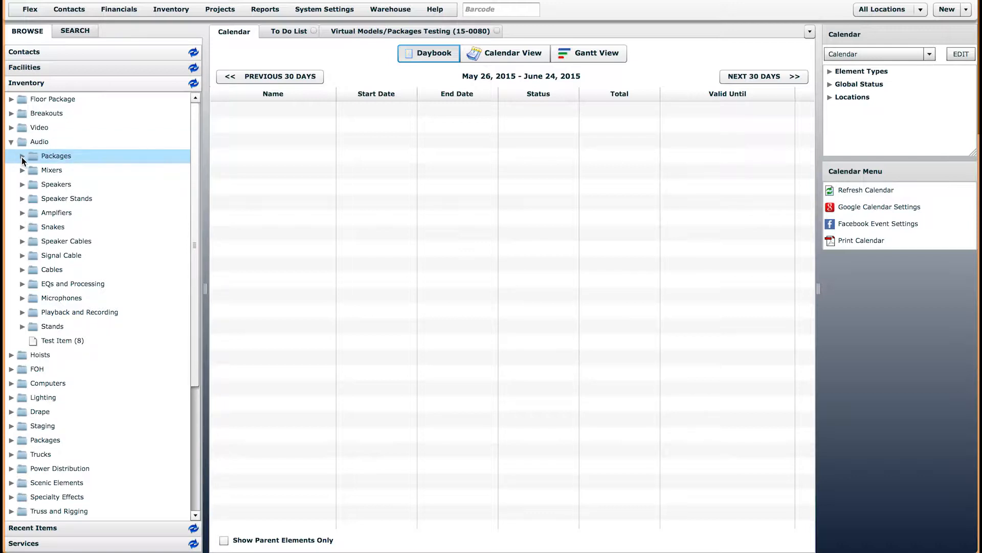
pyautogui.click(21, 156)
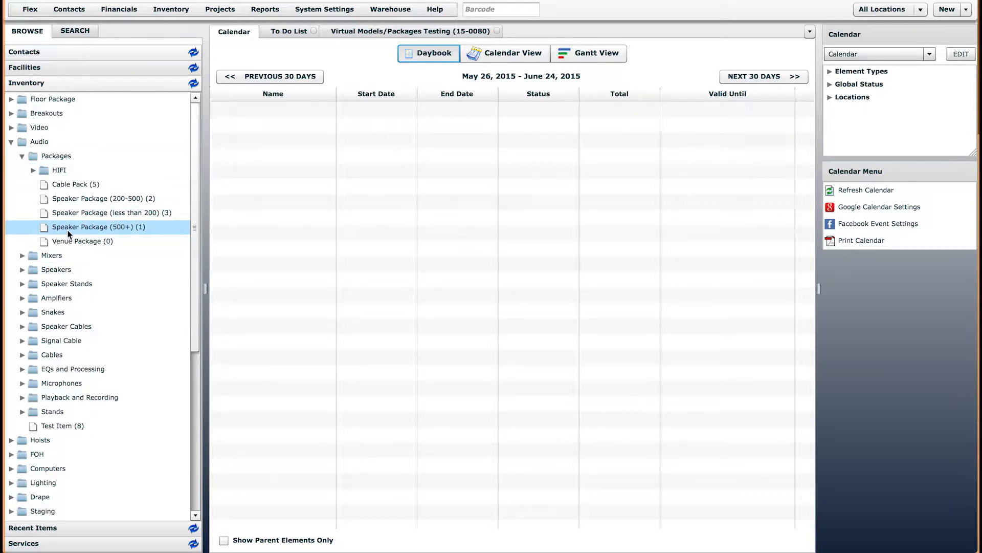
pyautogui.click(109, 212)
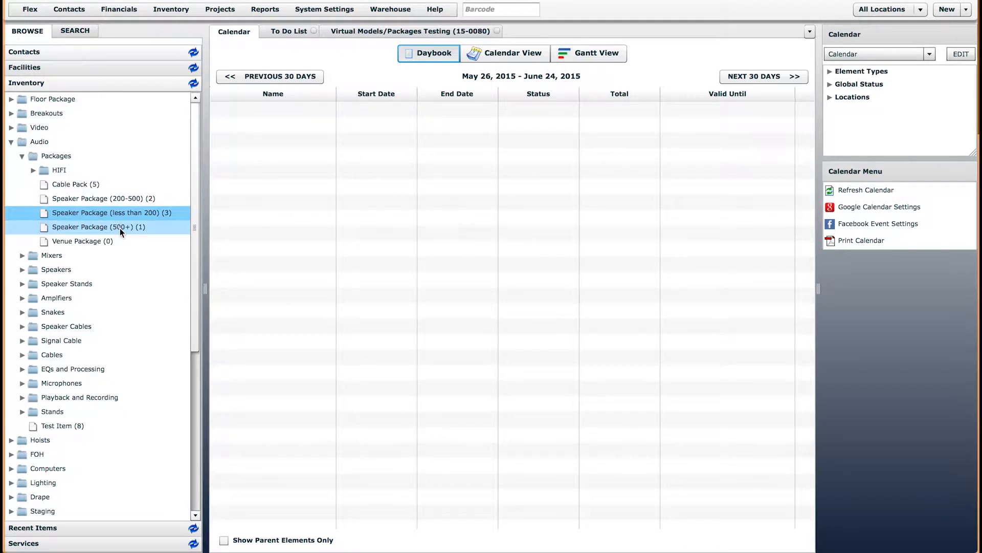
pyautogui.click(119, 228)
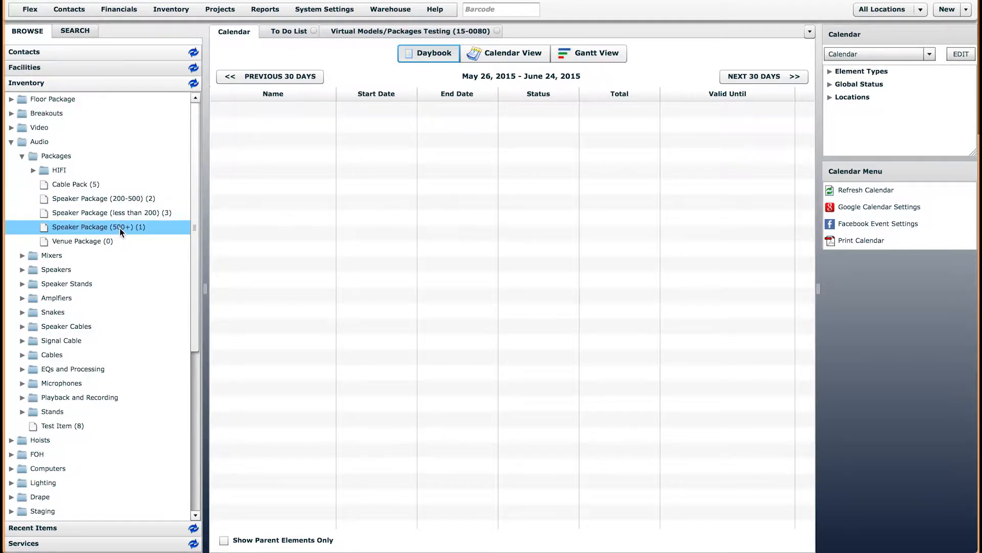
pyautogui.click(81, 215)
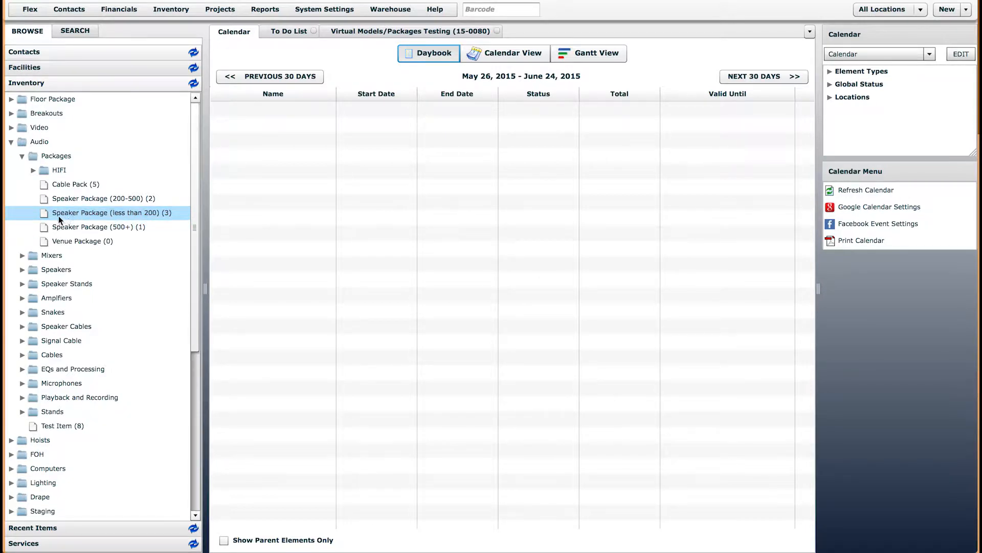
pyautogui.doubleClick(81, 213)
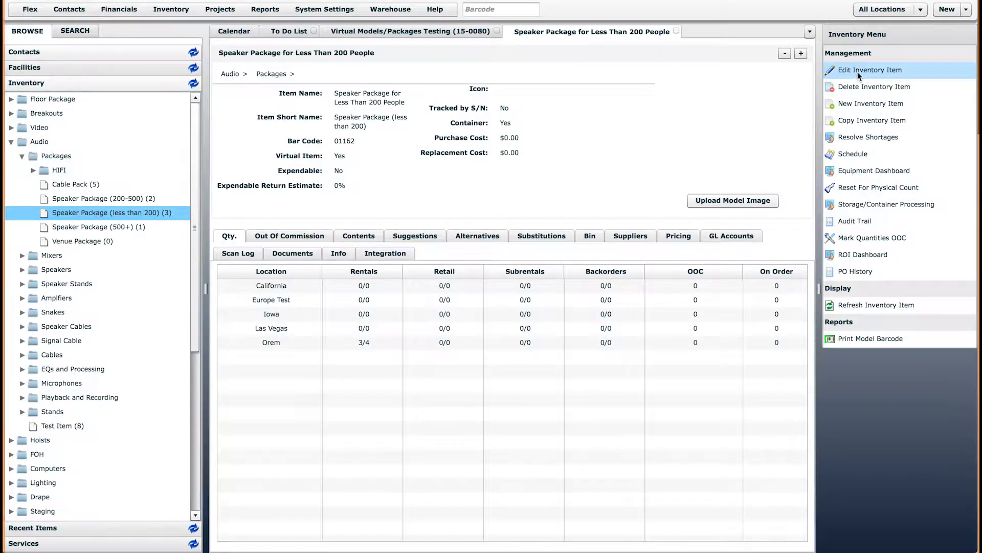
# Check the package's edit form without changes, then show its Contents list
pyautogui.click(858, 72)
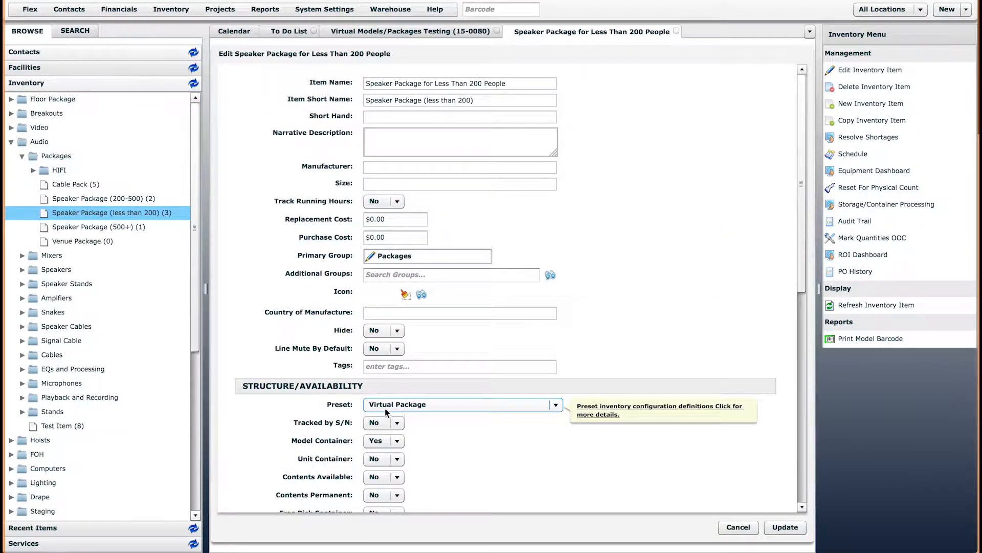
pyautogui.click(738, 527)
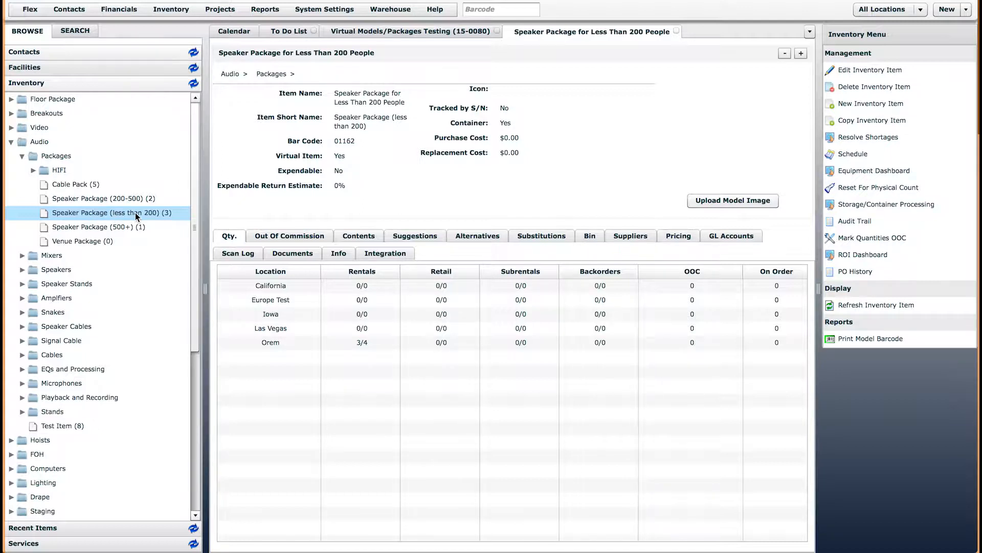
pyautogui.click(371, 239)
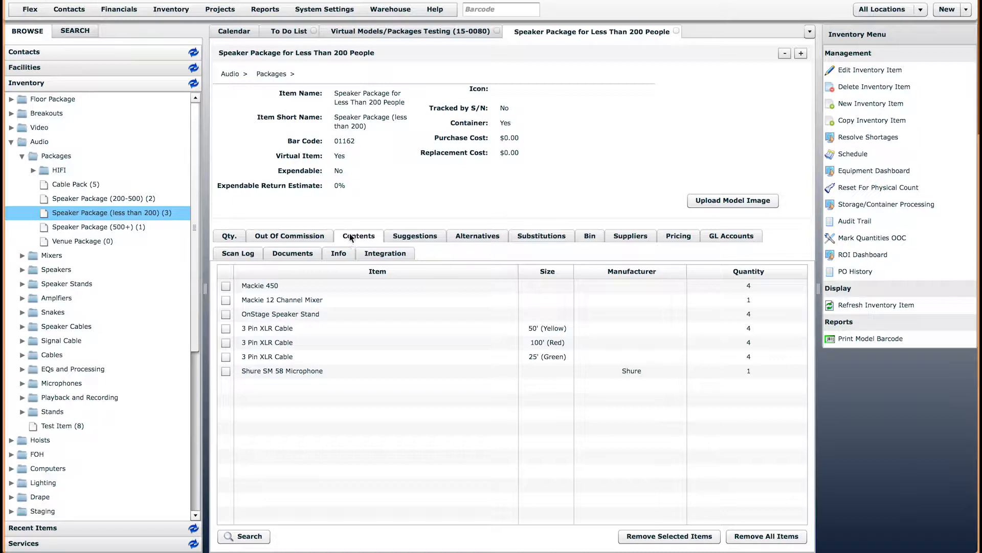
# Expand the Signal Cable folder to list the 25', 50' and 100' 3 Pin XLR cables
pyautogui.moveTo(335, 94); pyautogui.dragTo(400, 102)
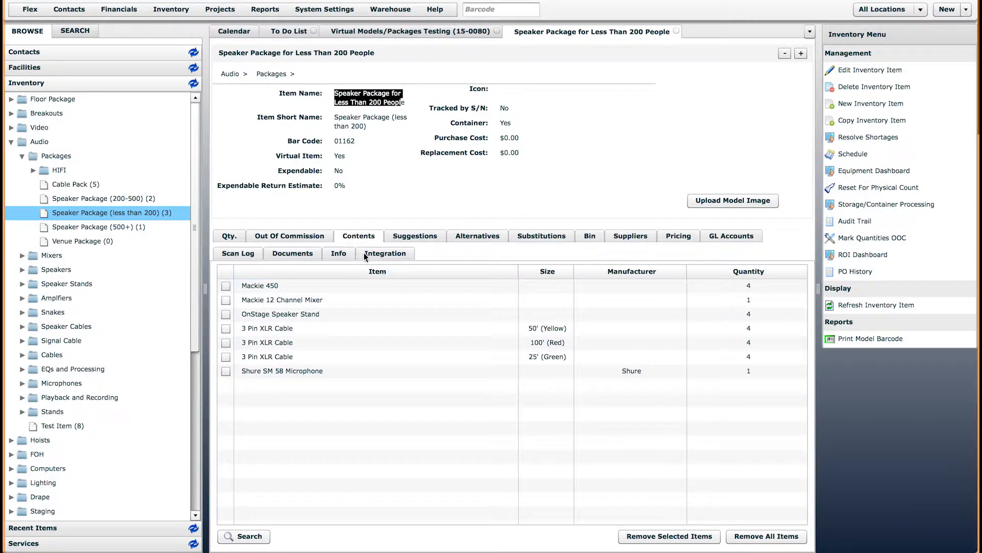
pyautogui.click(387, 182)
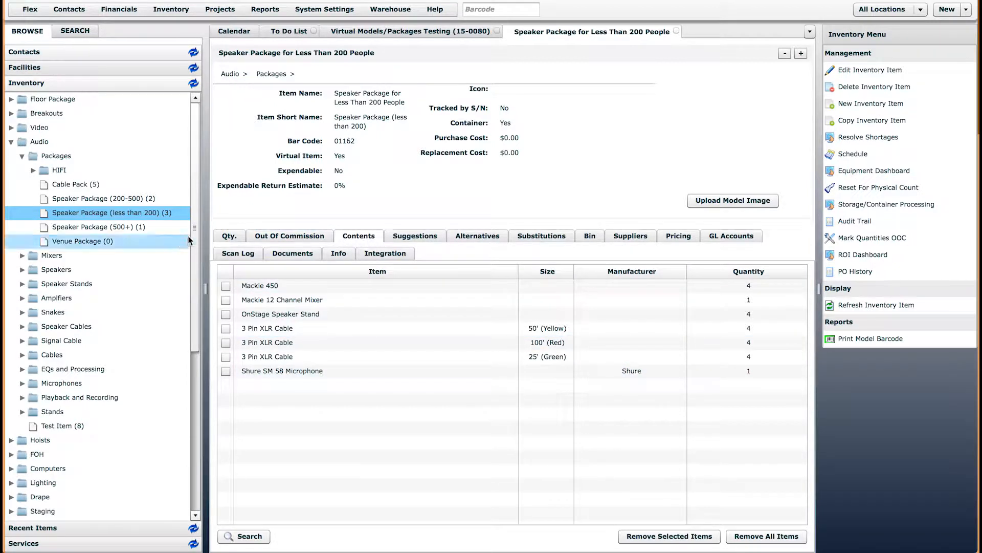
pyautogui.moveTo(196, 229); pyautogui.dragTo(197, 258)
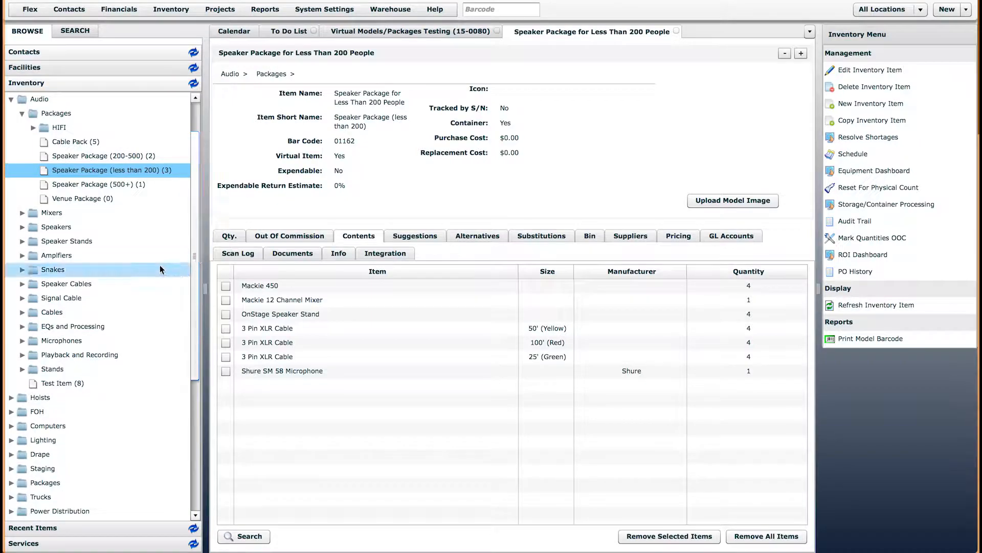
pyautogui.click(22, 285)
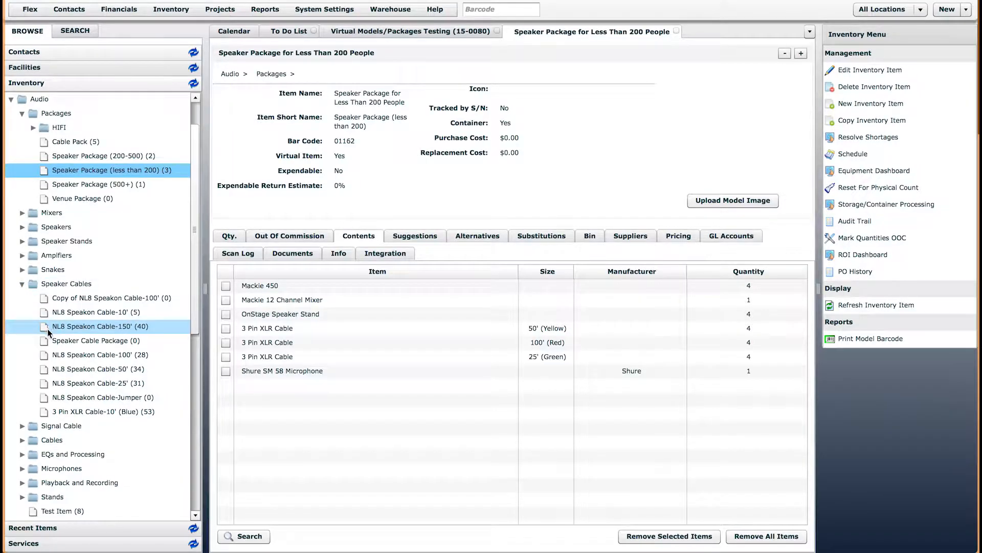
pyautogui.click(22, 285)
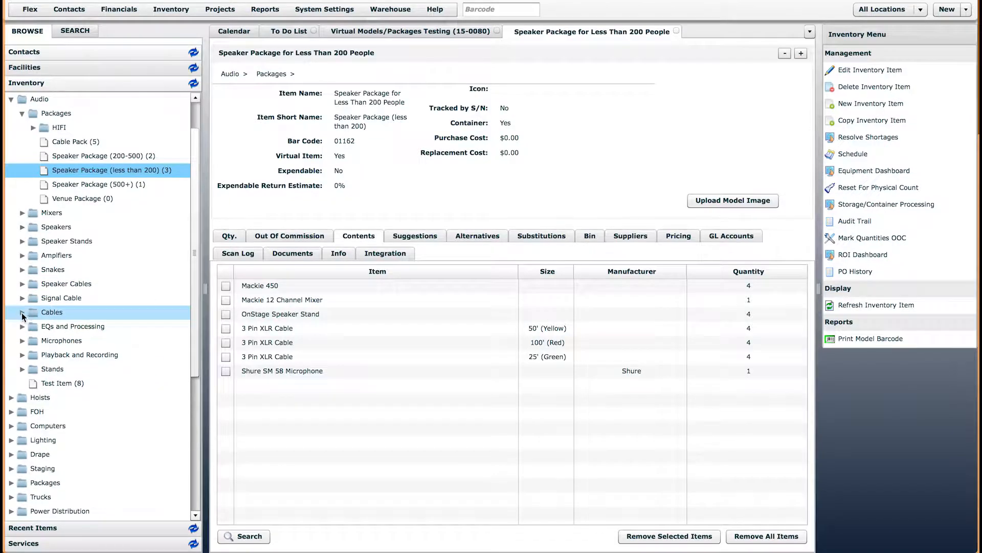
pyautogui.click(22, 299)
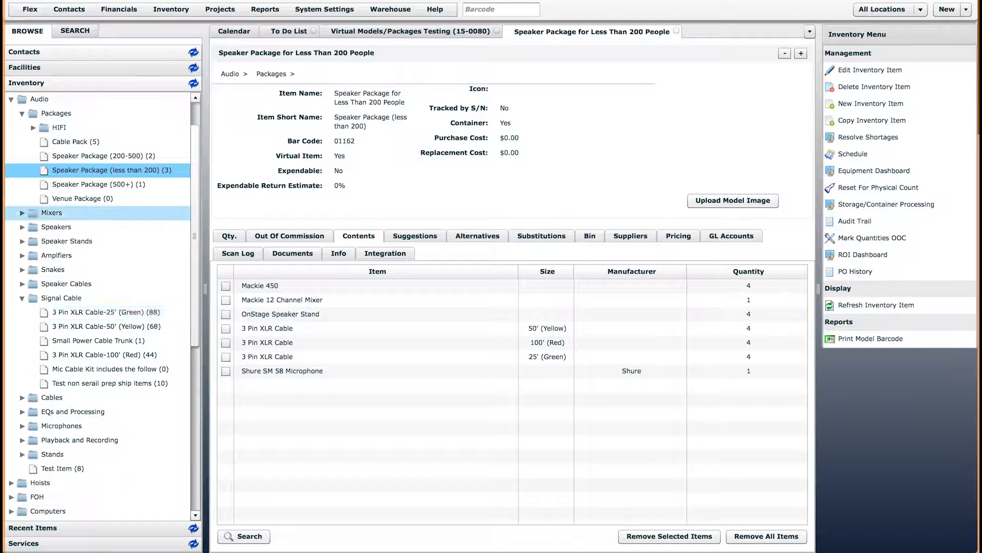
pyautogui.click(173, 9)
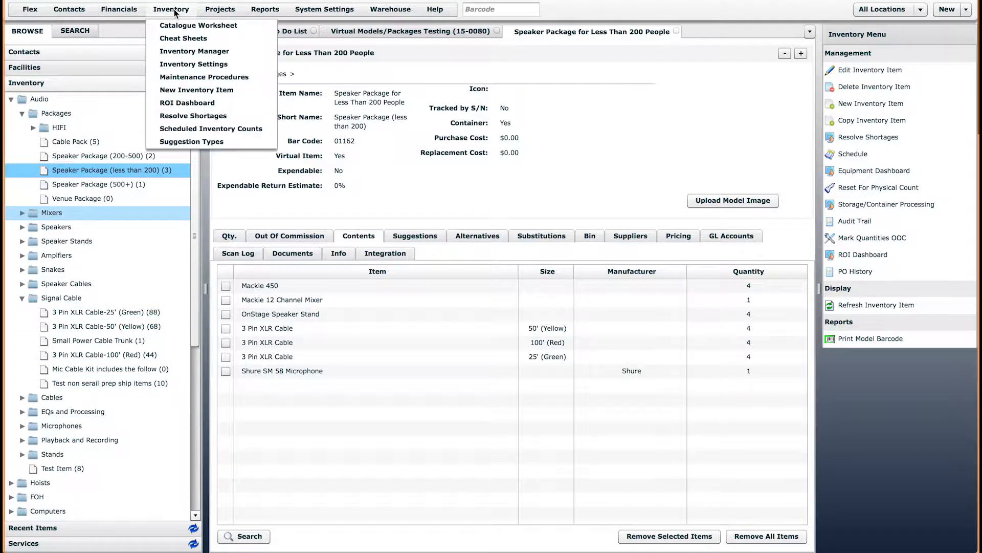
# Create and save a new item named '3 Pin XLR - 10' with primary group Audio > Signal Cable
pyautogui.click(188, 90)
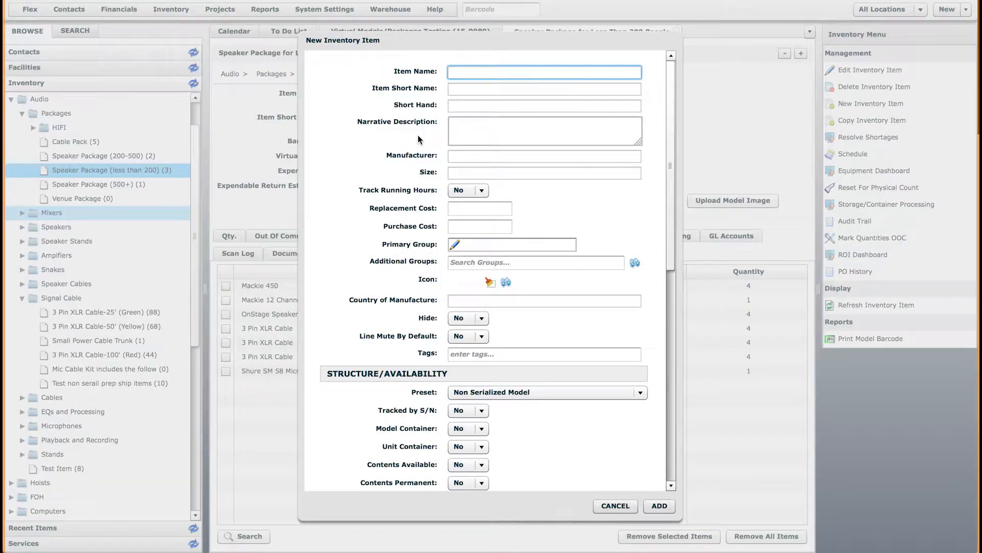
pyautogui.click(493, 66)
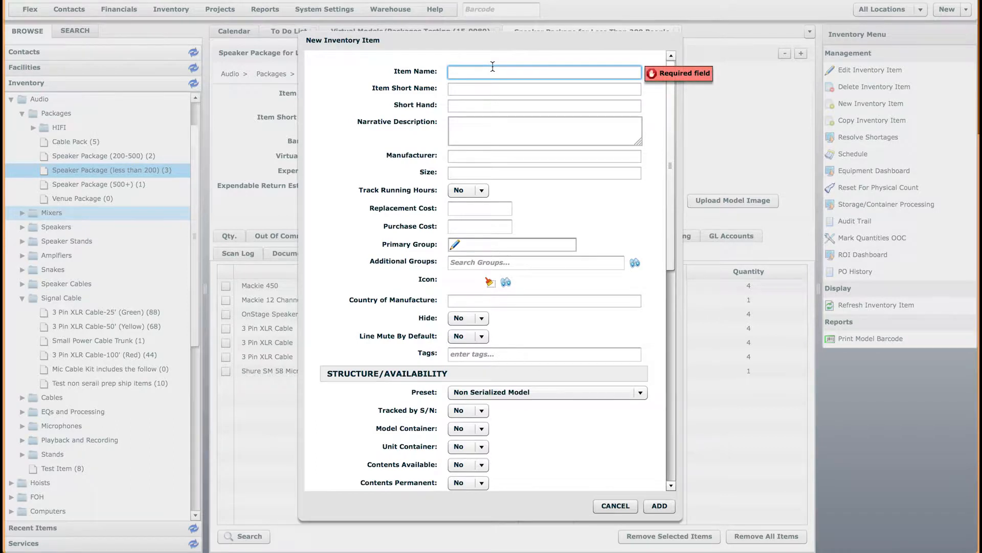
pyautogui.write('3 Pi')
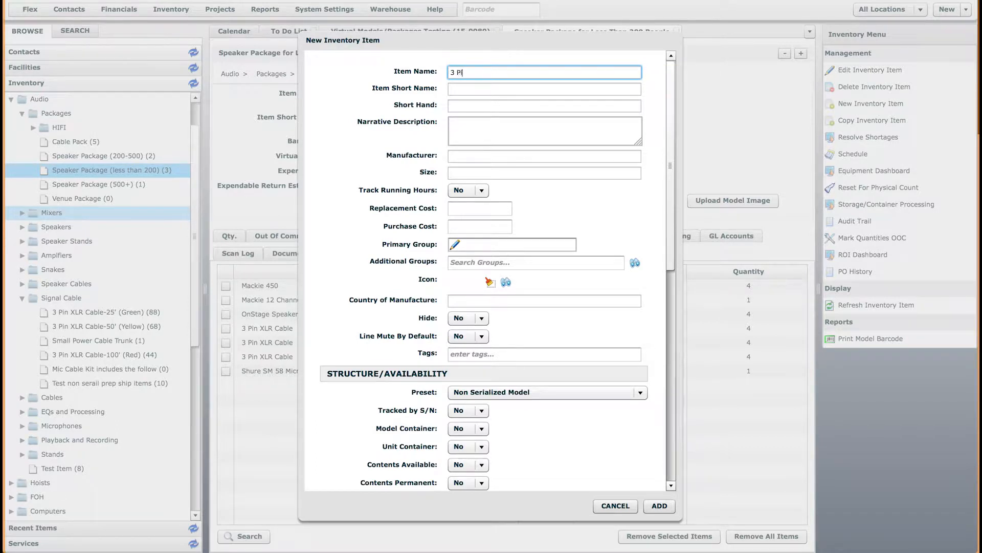
pyautogui.write('n XLR - 10')
pyautogui.click(569, 396)
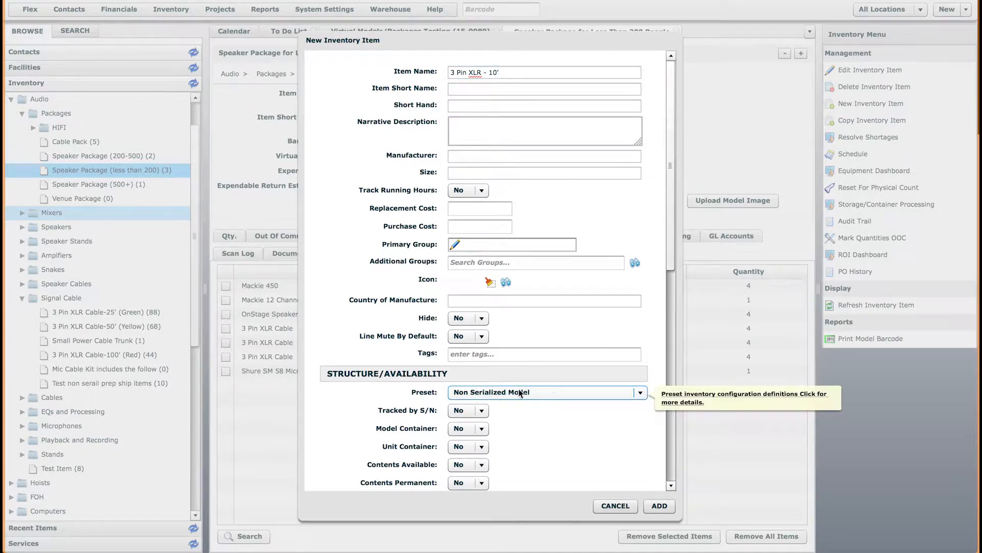
pyautogui.click(453, 245)
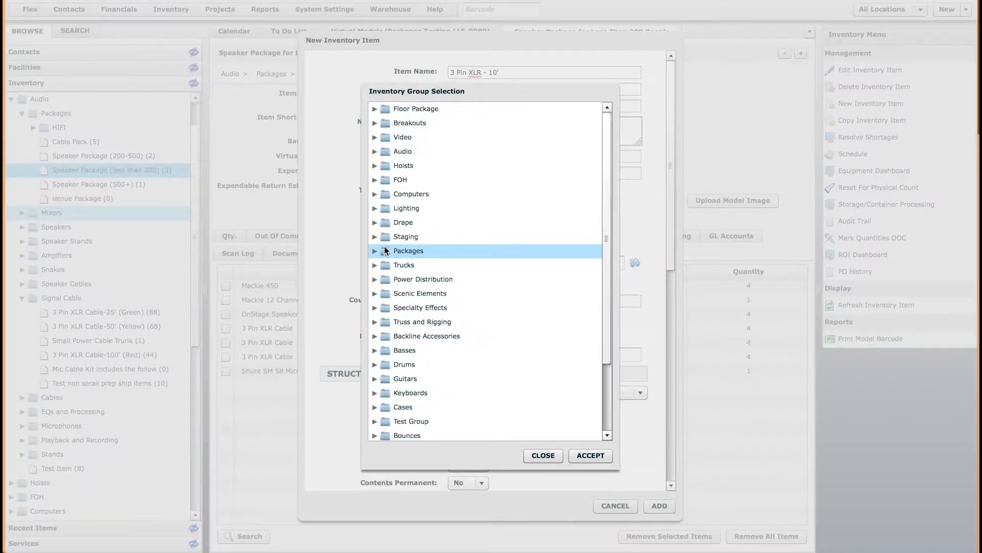
pyautogui.click(374, 151)
pyautogui.click(410, 264)
pyautogui.click(591, 455)
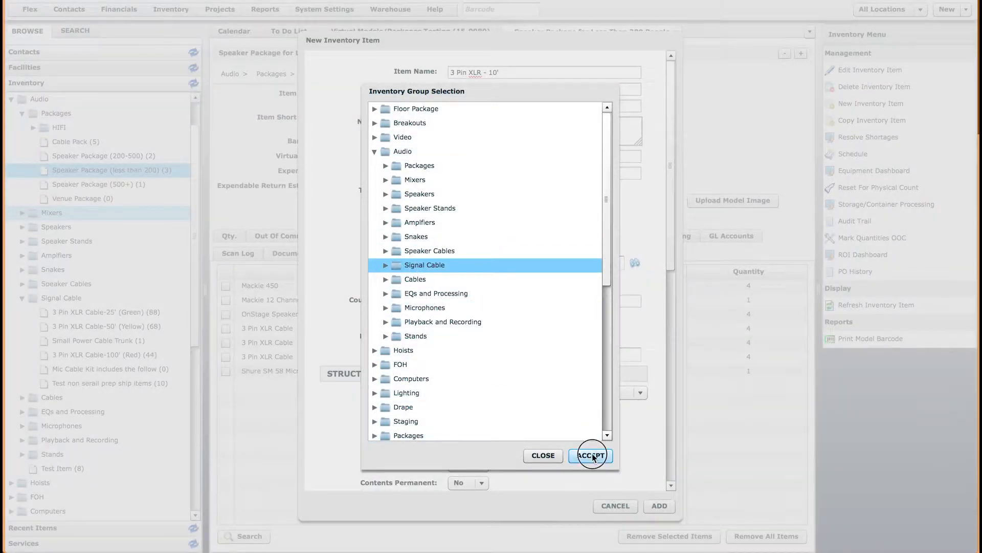
pyautogui.click(652, 507)
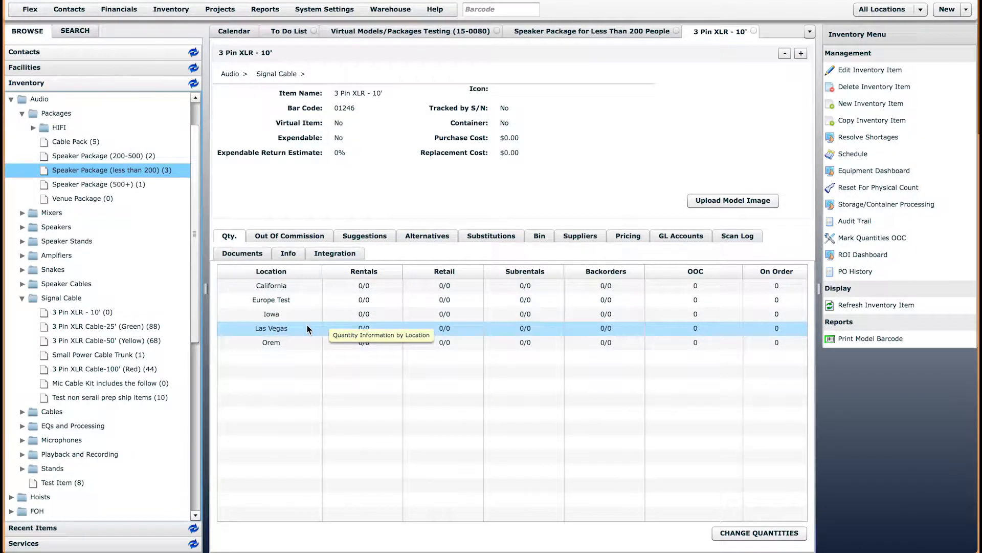
# Set 3 Pin XLR - 10' rental quantities to 10/10 in California and 20/20 in Orem
pyautogui.click(758, 533)
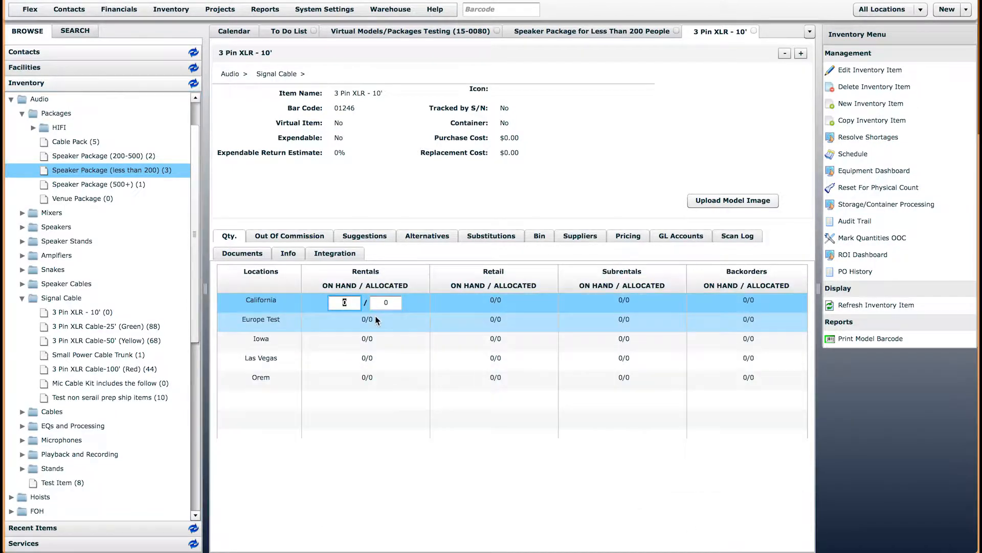
pyautogui.write('10')
pyautogui.press('Tab')
pyautogui.write('10')
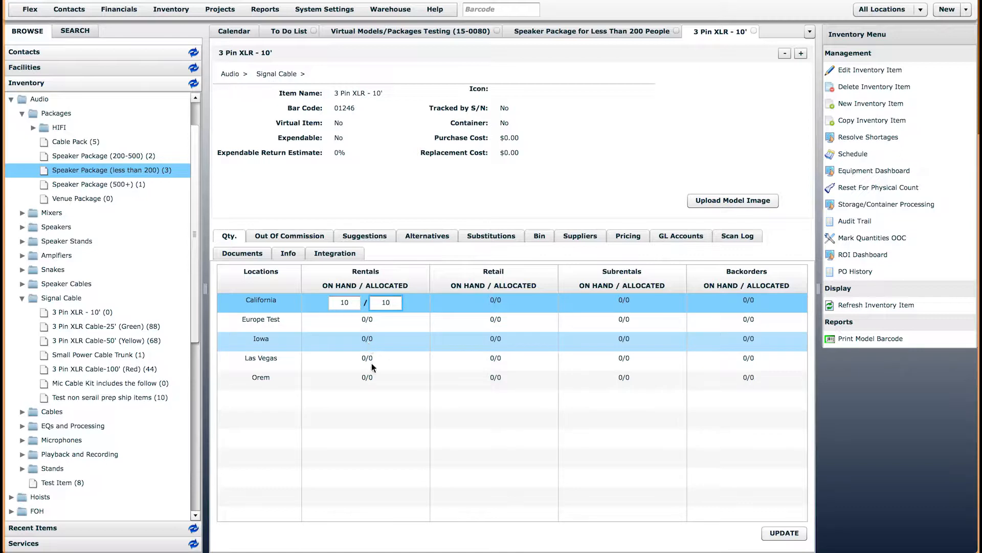
pyautogui.click(364, 377)
pyautogui.write('20')
pyautogui.press('Tab')
pyautogui.write('20')
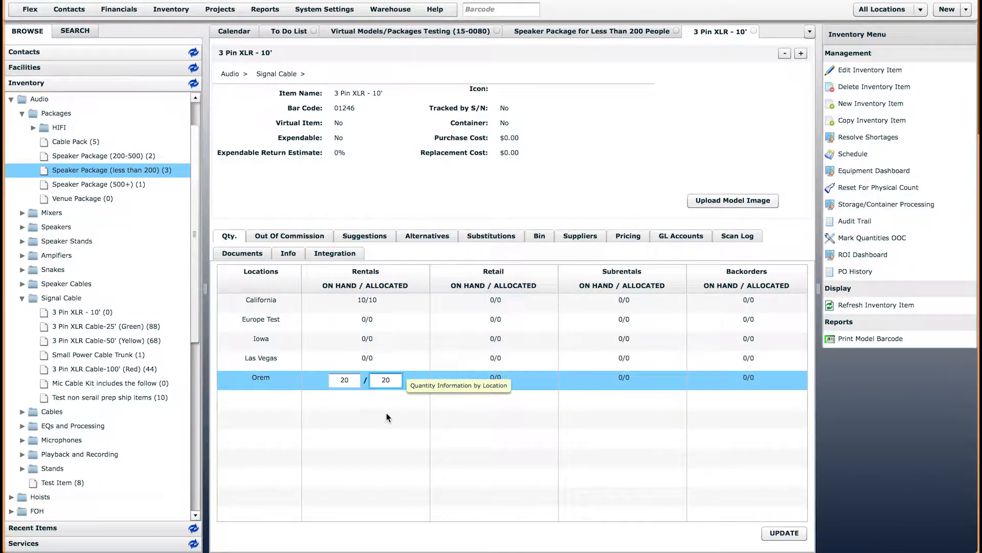
pyautogui.click(785, 533)
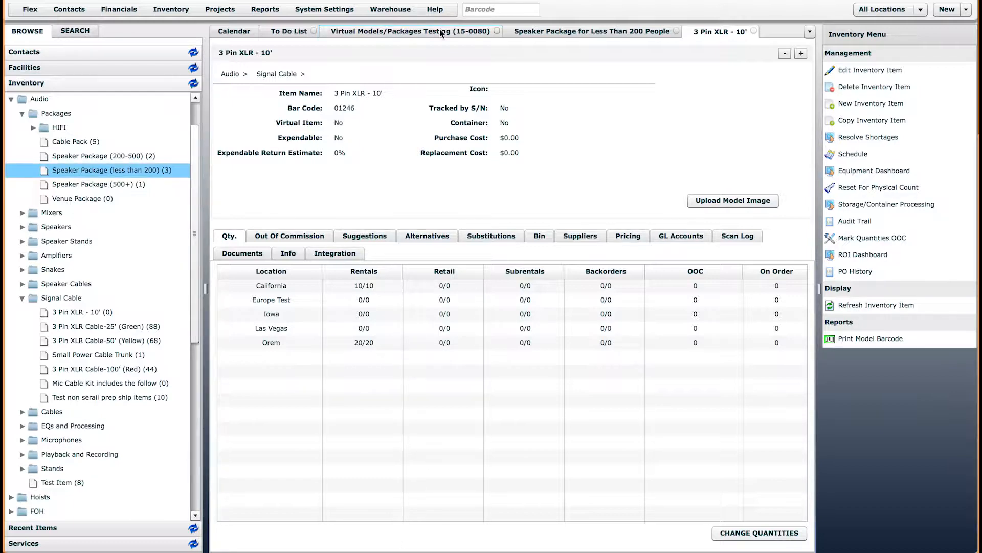
pyautogui.click(389, 31)
# Return to the speaker package tab and locate Mackie 450 under Speakers > Powered in inventory
pyautogui.click(591, 31)
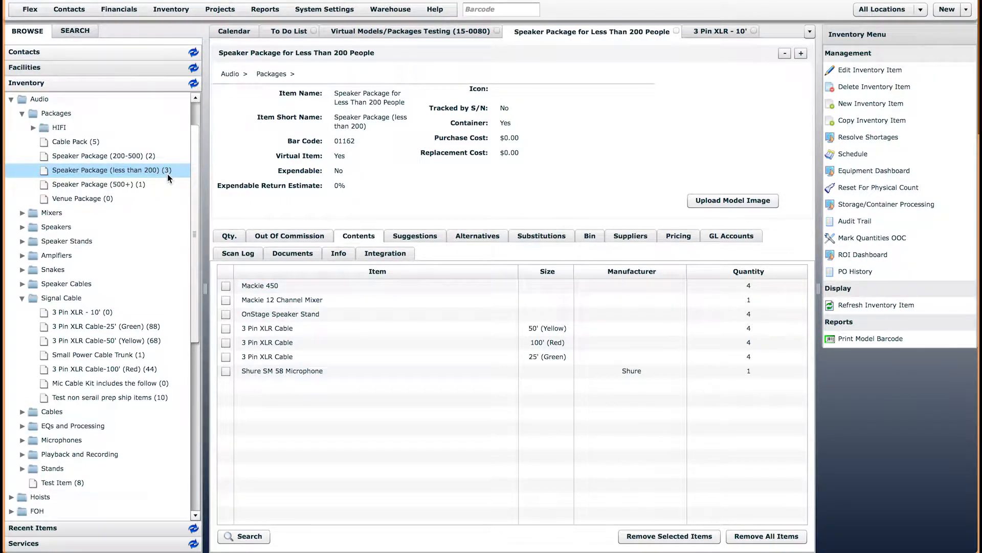
pyautogui.click(281, 288)
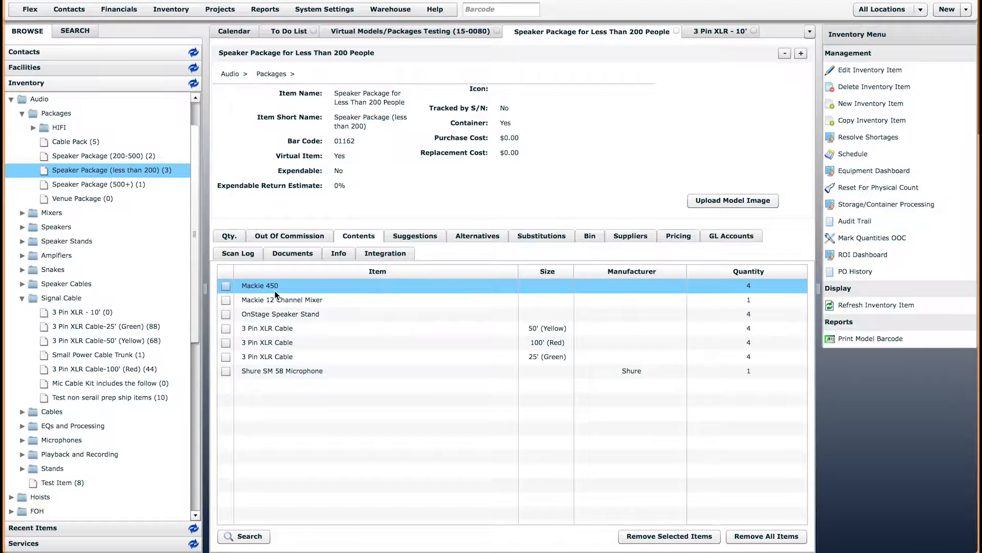
pyautogui.click(23, 227)
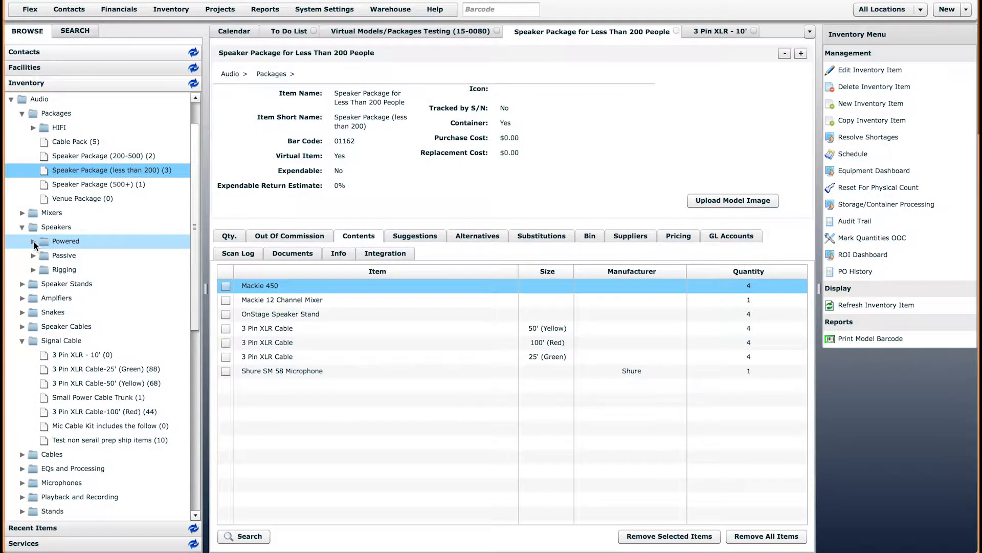
pyautogui.click(34, 241)
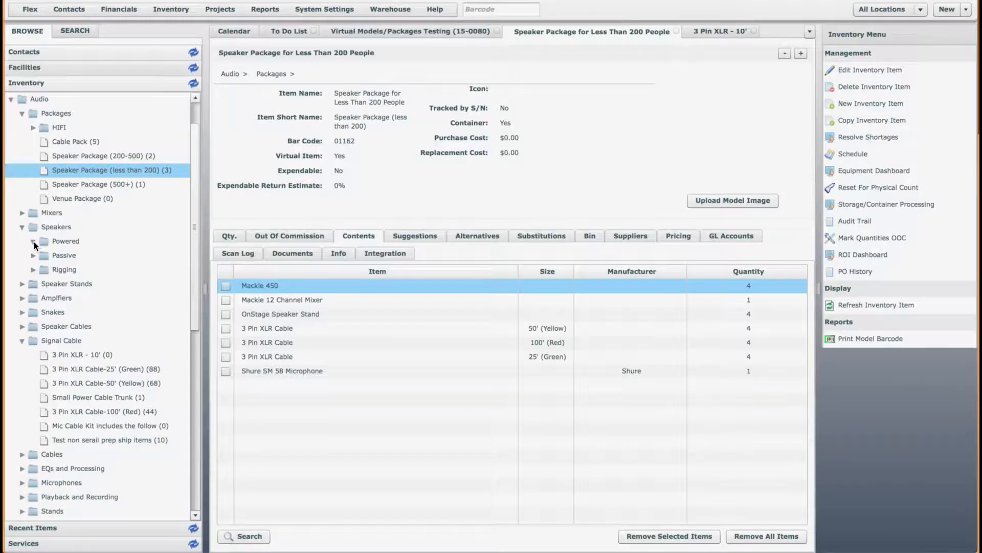
pyautogui.click(86, 270)
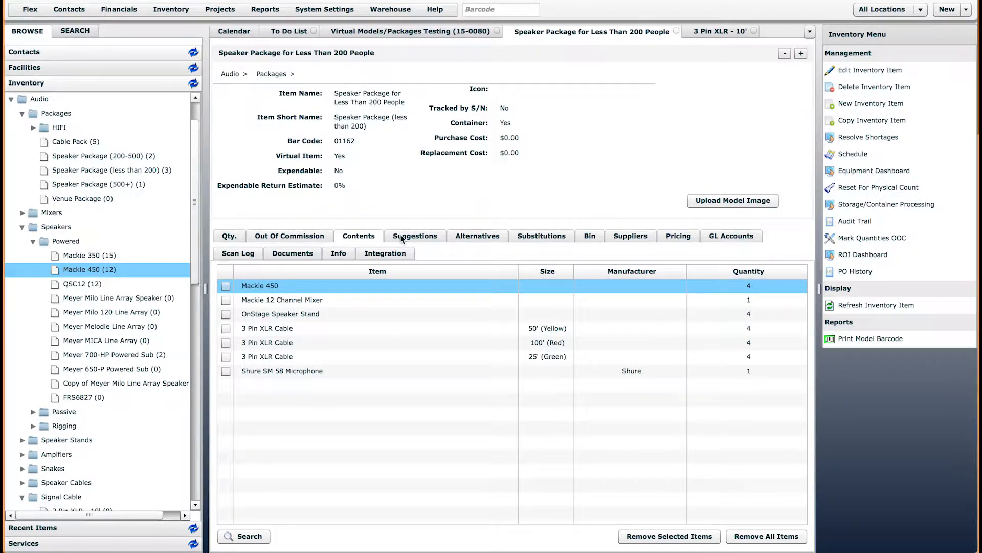
pyautogui.click(132, 170)
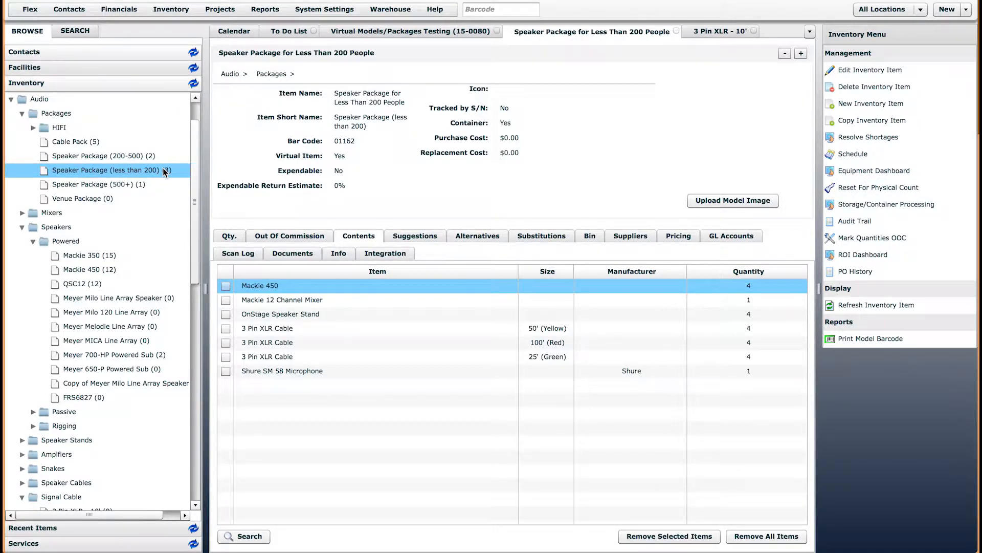
pyautogui.click(87, 269)
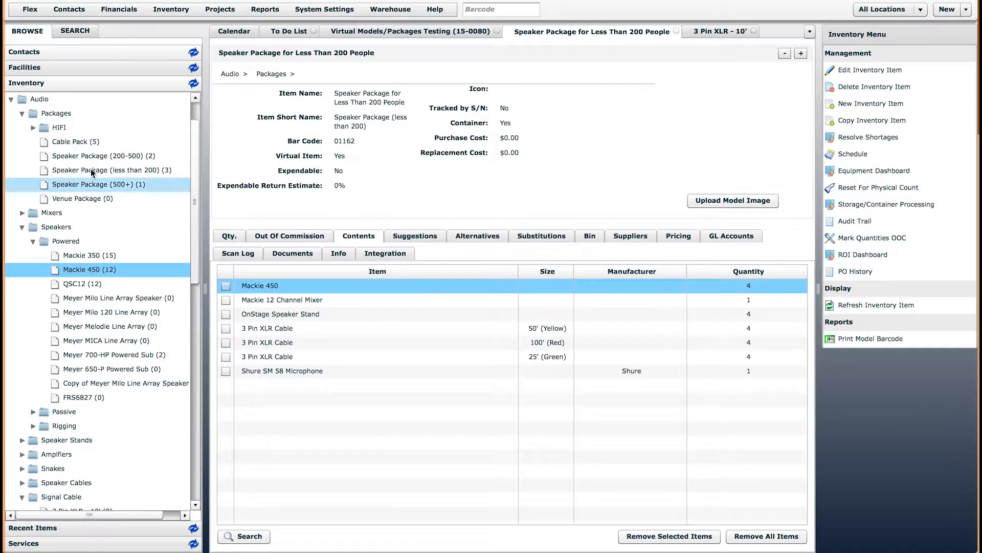
pyautogui.click(120, 171)
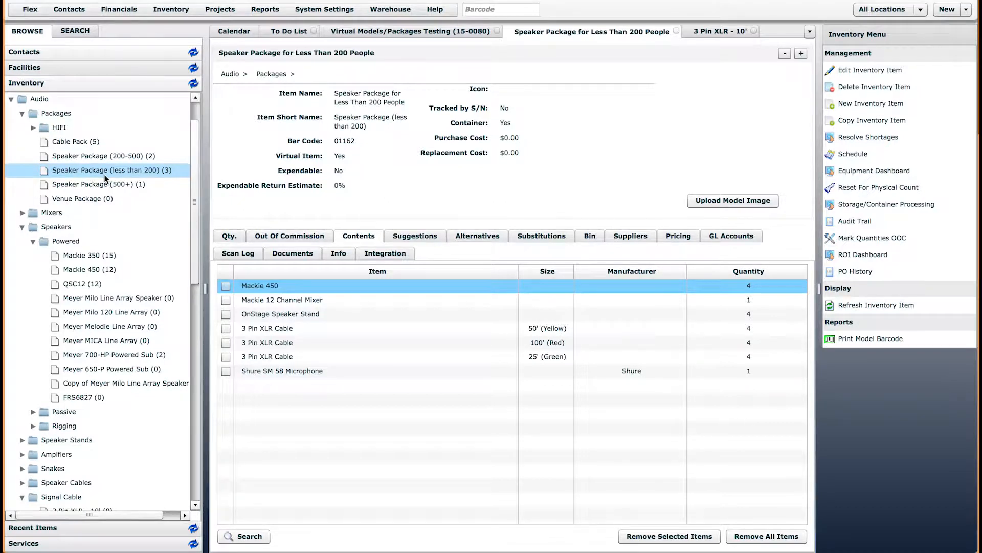
# Put the new 3 Pin XLR - 10' cable into the package Contents grid at quantity 10
pyautogui.moveTo(193, 269); pyautogui.dragTo(192, 318)
pyautogui.click(88, 385)
pyautogui.moveTo(88, 385); pyautogui.dragTo(292, 395)
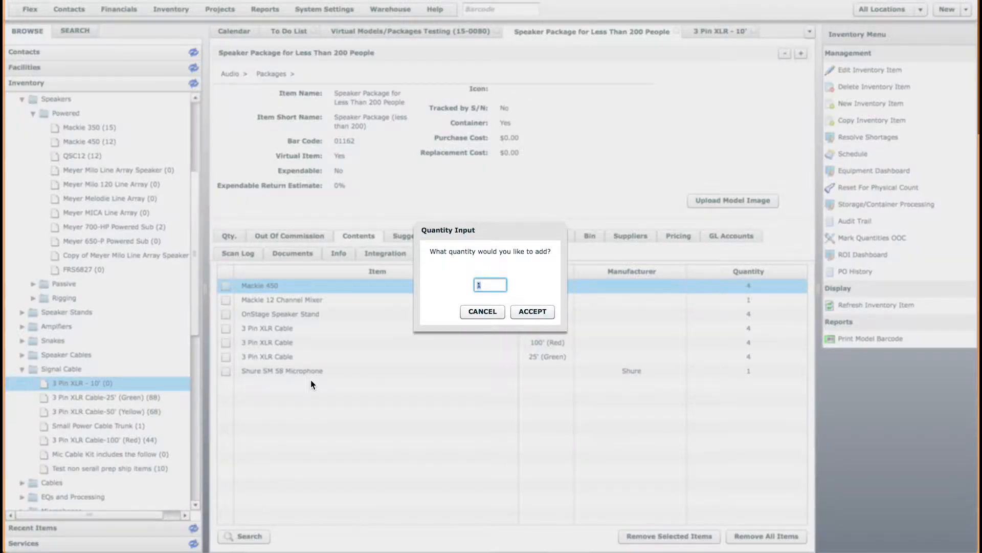
pyautogui.write('10')
pyautogui.press('Return')
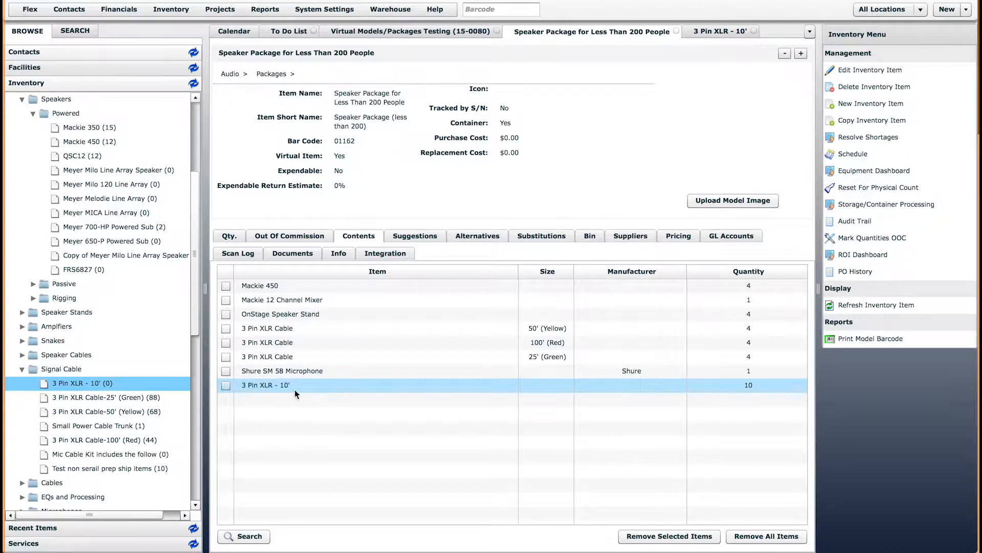
pyautogui.click(722, 31)
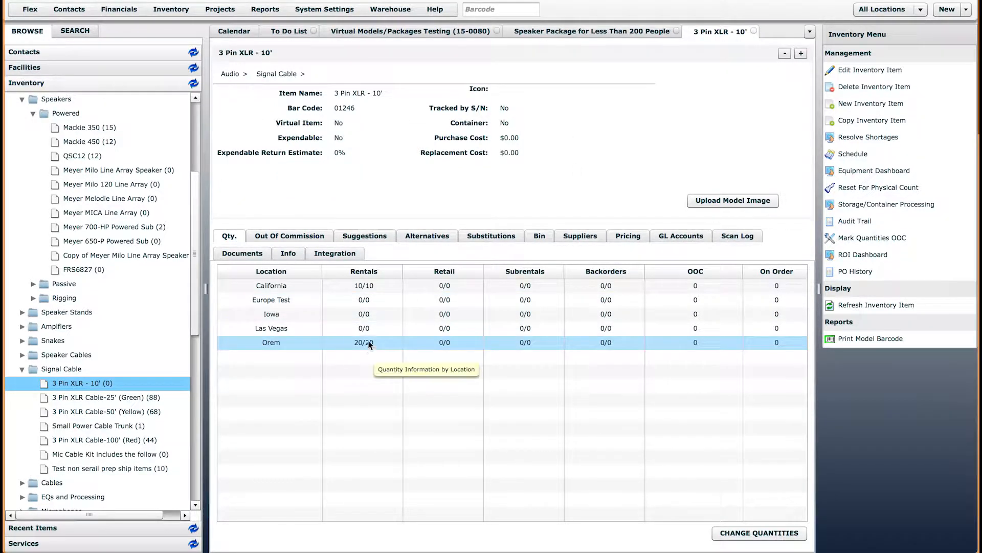
# Refresh the inventory tree and reopen Speaker Package (less than 200) from Audio > Packages
pyautogui.click(194, 83)
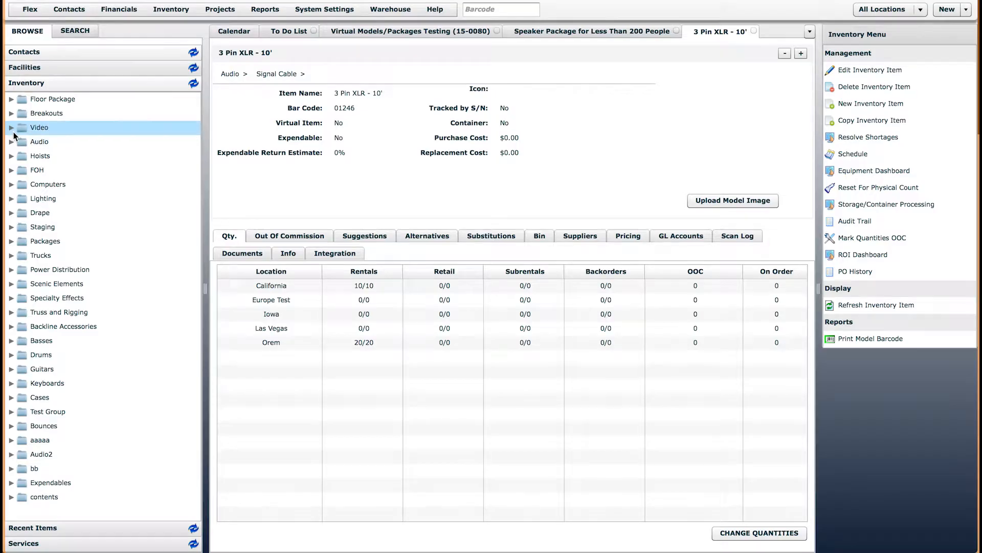
pyautogui.click(10, 142)
pyautogui.click(22, 156)
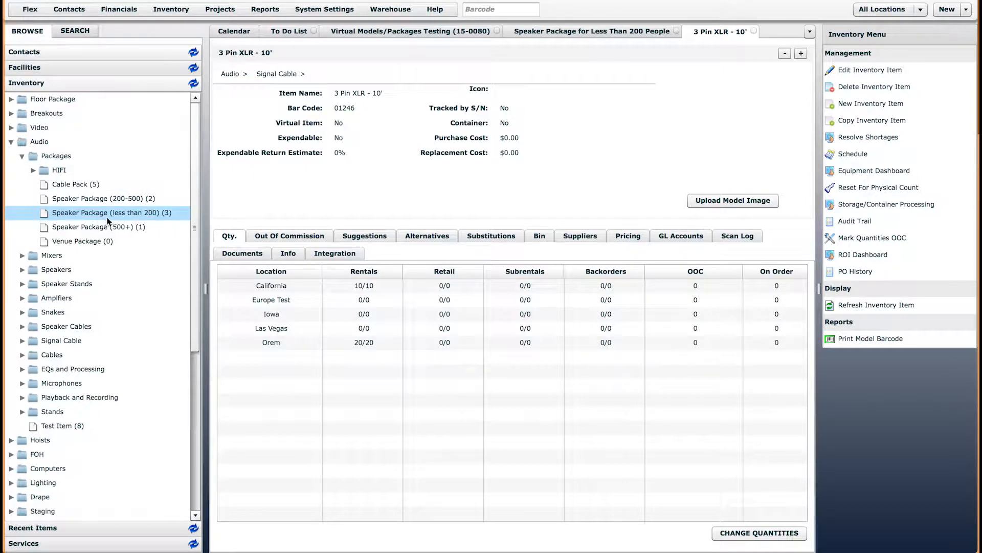
pyautogui.click(122, 218)
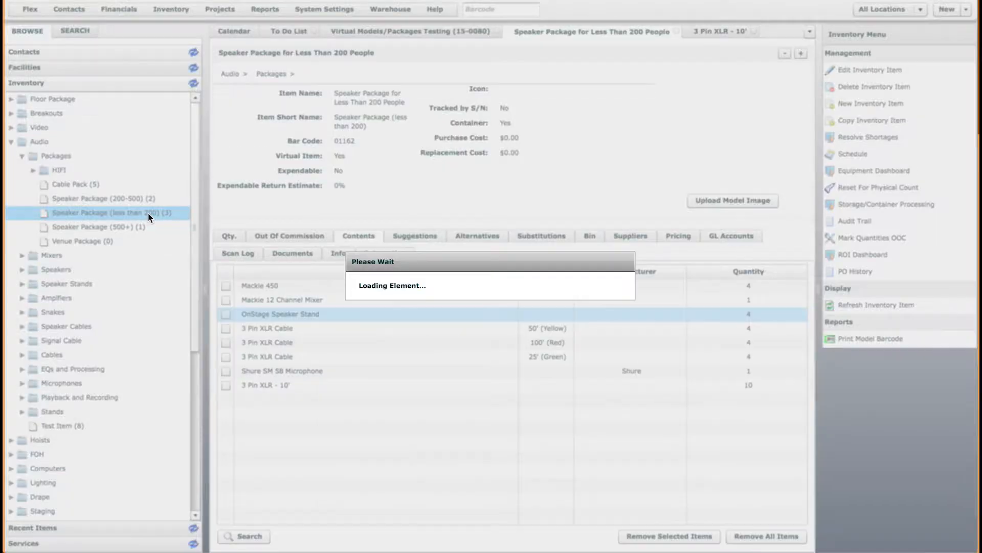
pyautogui.doubleClick(149, 215)
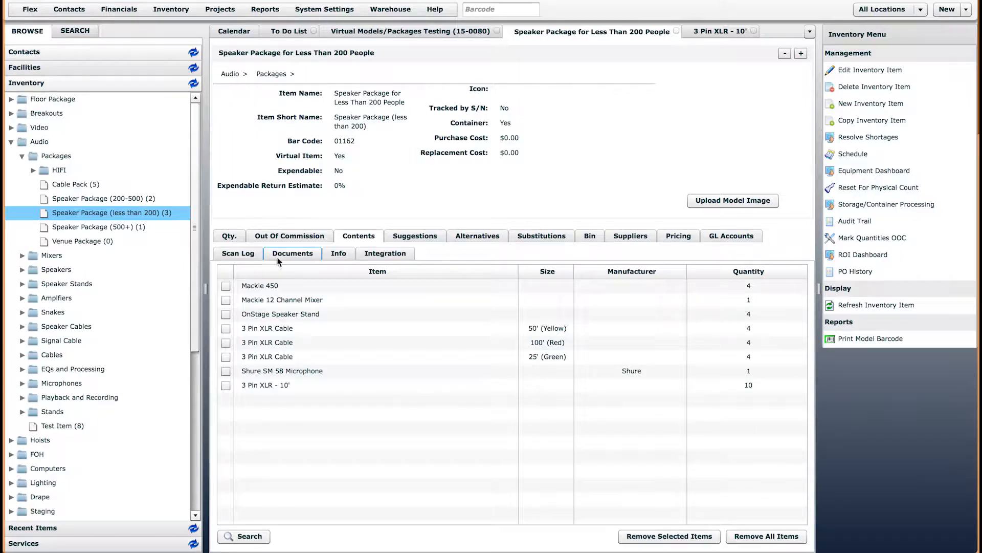
# Inspect the 3 Pin XLR - 10' contents line, close its item view, and return to the quote
pyautogui.click(244, 385)
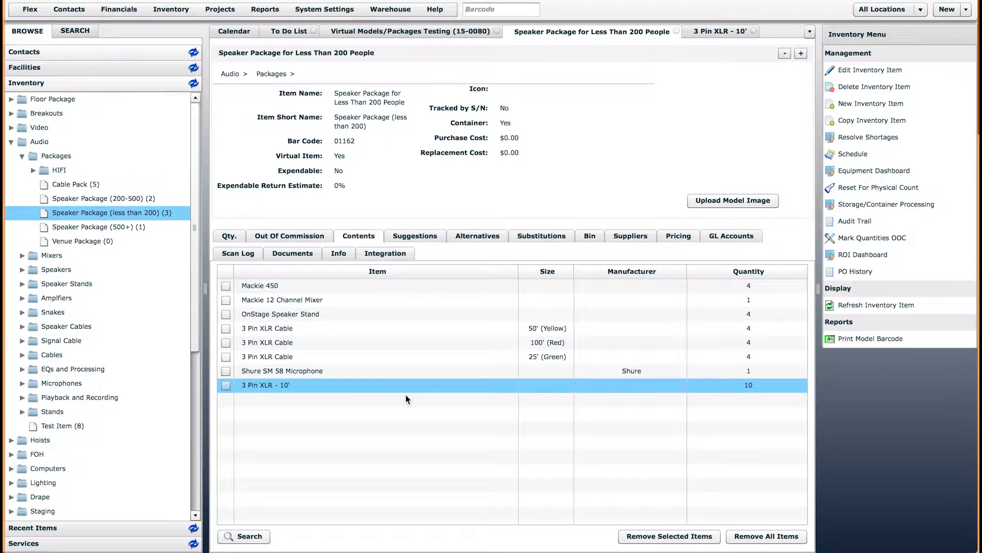
pyautogui.doubleClick(318, 384)
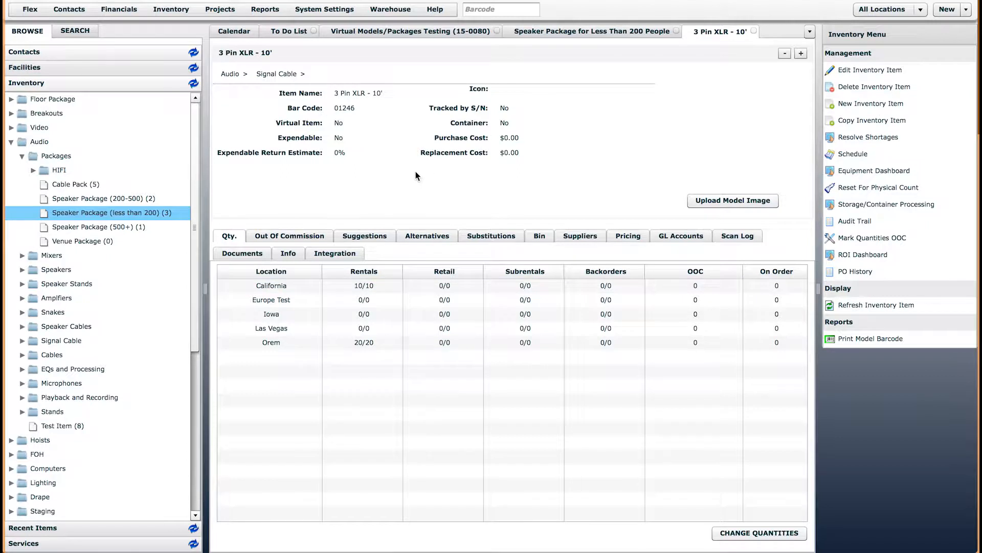
pyautogui.click(754, 32)
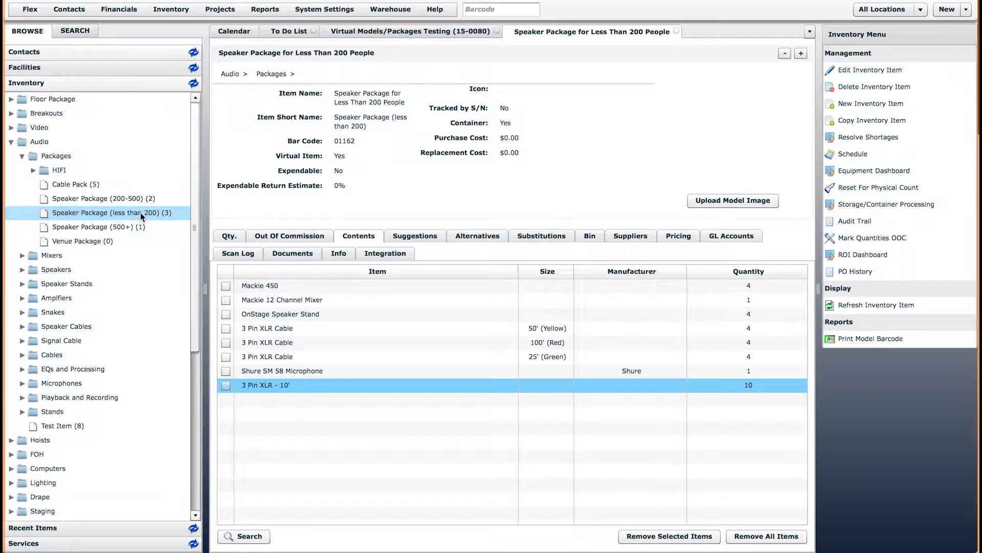
pyautogui.scroll(-5, 168, 213)
pyautogui.moveTo(200, 216); pyautogui.dragTo(197, 145)
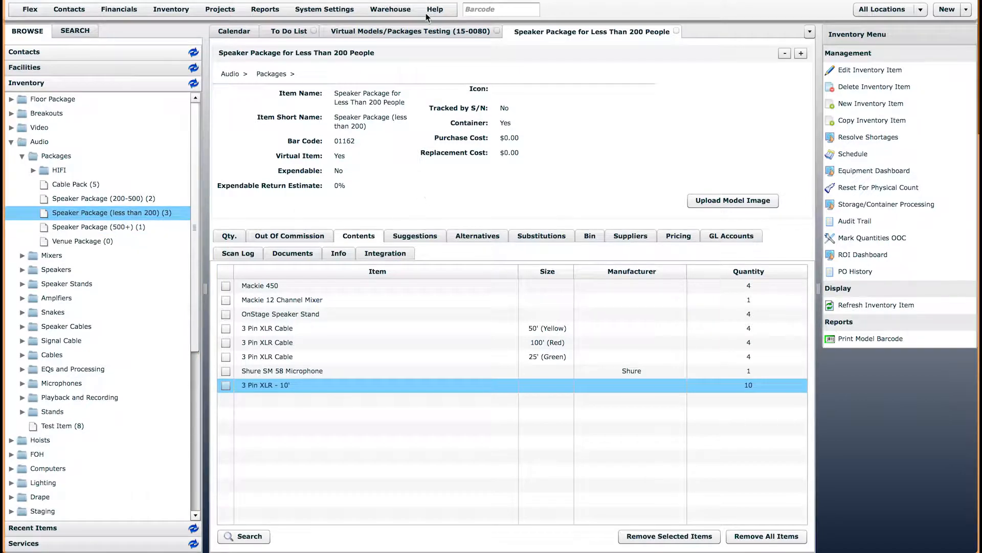
pyautogui.click(423, 31)
# Add the Speaker Package (less than 200) at quantity 1, widen Description, and check its 300.00 Day Rate
pyautogui.moveTo(111, 216); pyautogui.dragTo(300, 329)
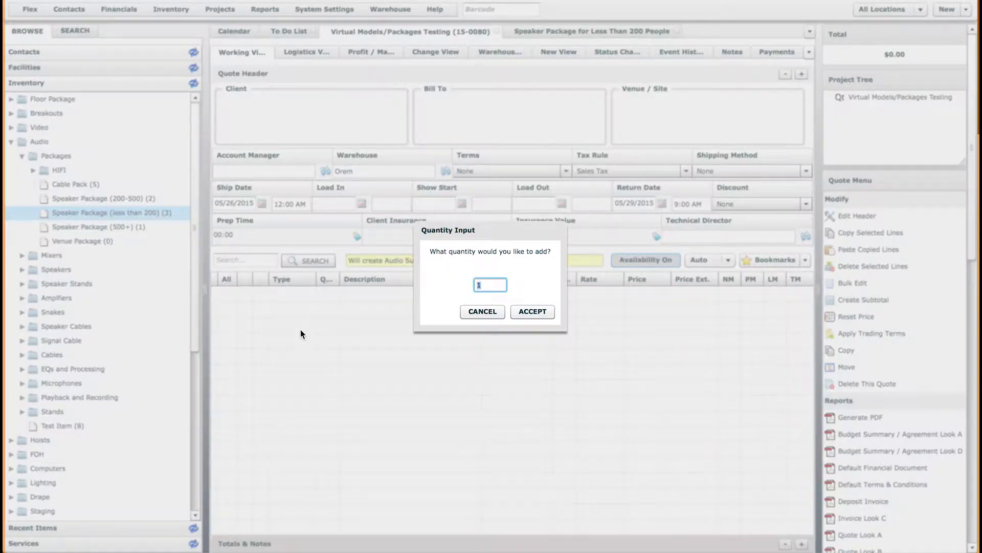
pyautogui.click(535, 311)
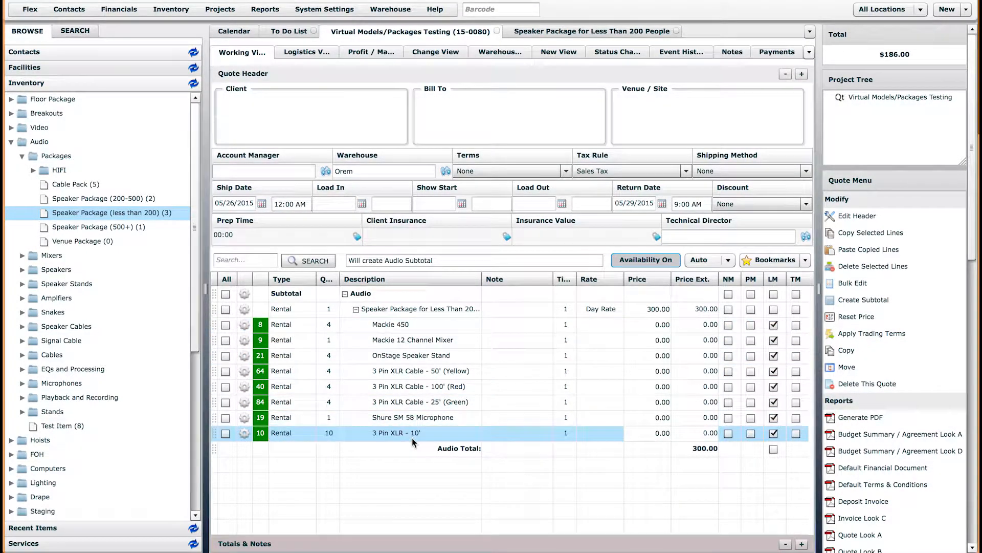
pyautogui.click(566, 32)
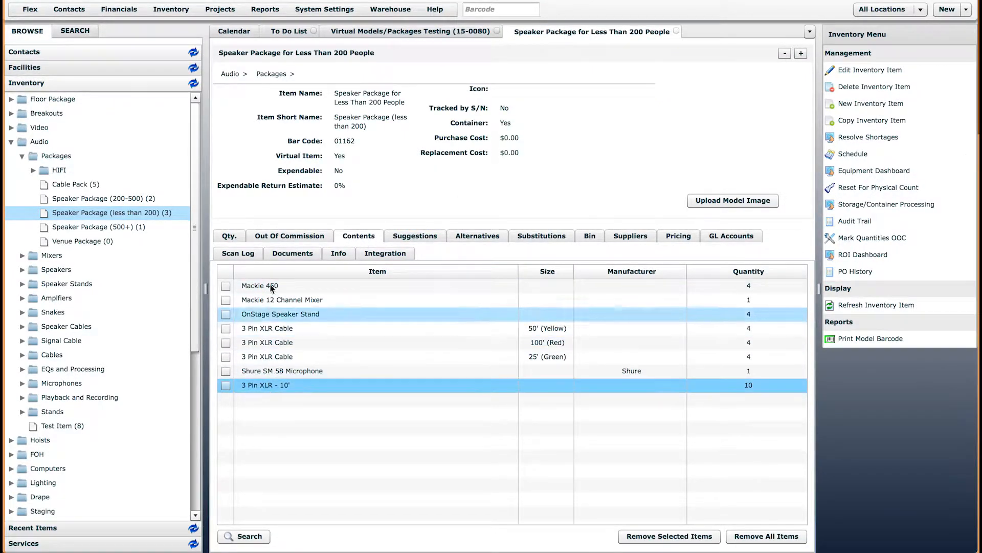
pyautogui.click(448, 34)
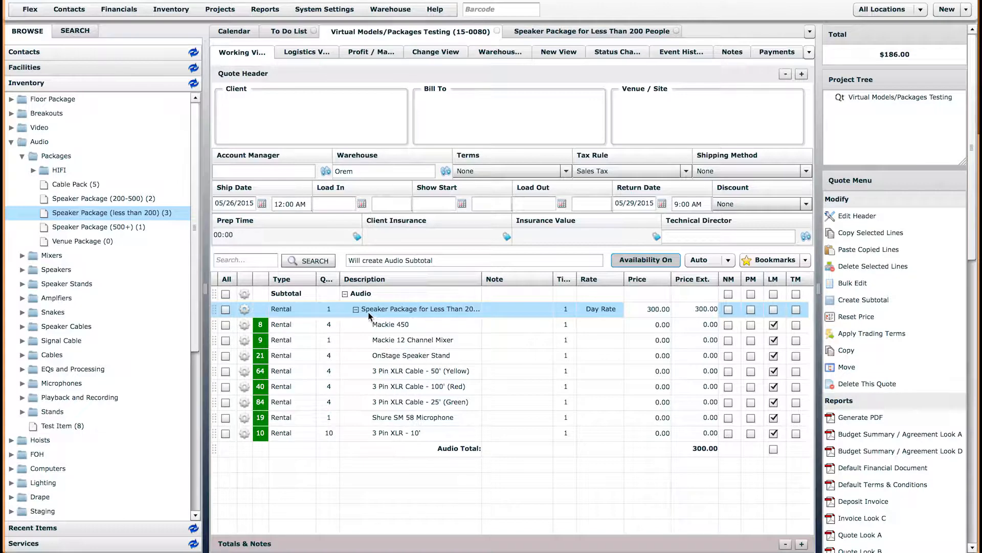
pyautogui.moveTo(481, 279); pyautogui.dragTo(515, 277)
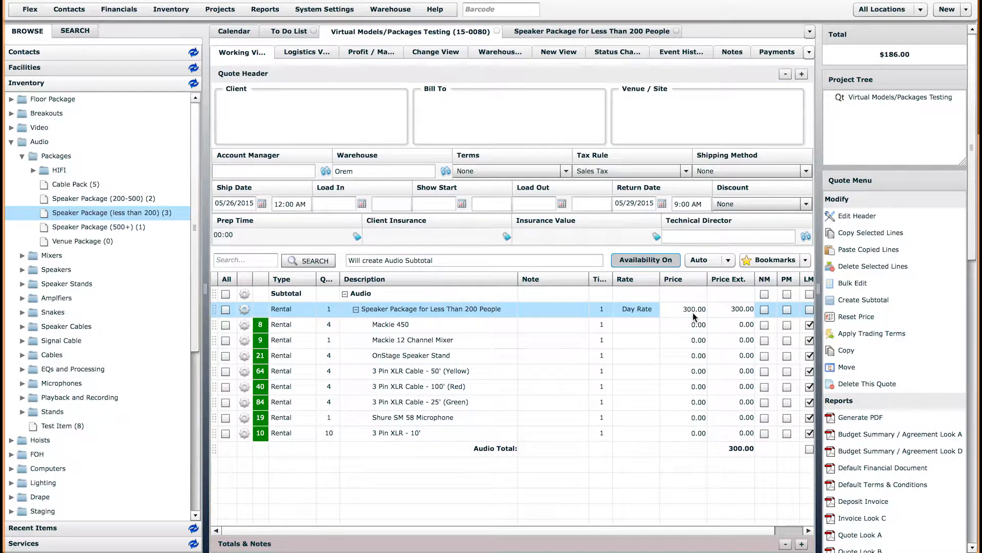
pyautogui.click(562, 32)
pyautogui.click(671, 236)
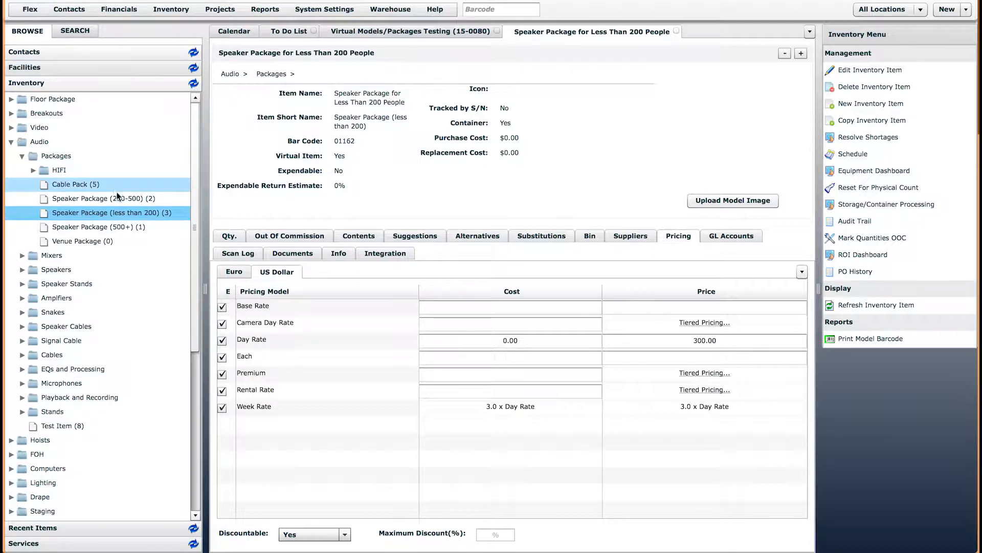
# Inspect the 200-500 speaker package's contents and Mackie 450 row, then open the 500+ package
pyautogui.click(121, 201)
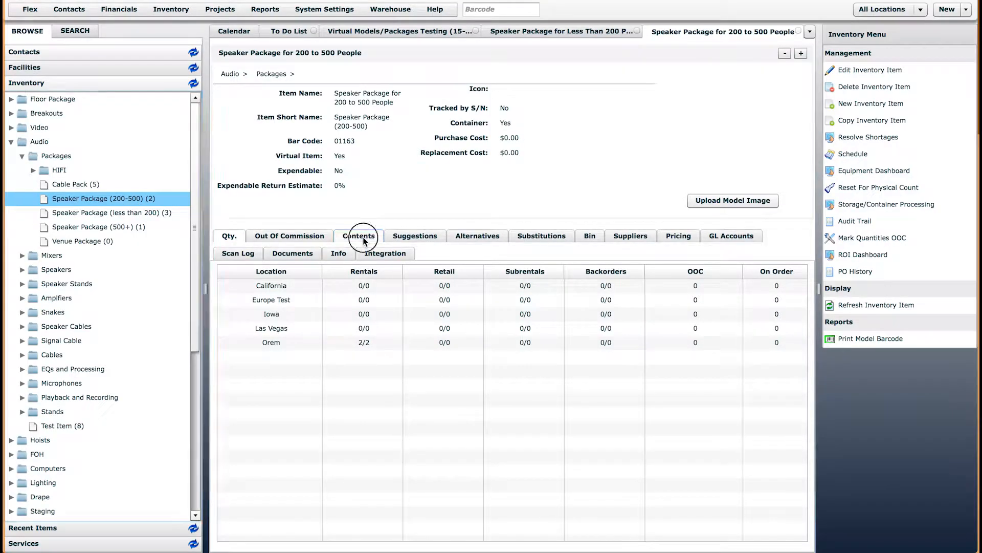
pyautogui.click(358, 236)
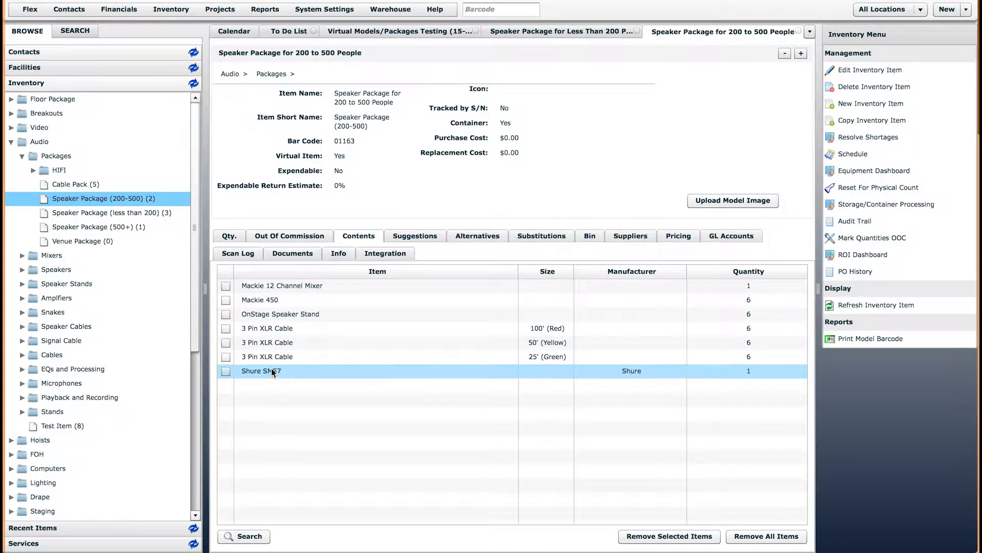
pyautogui.click(433, 301)
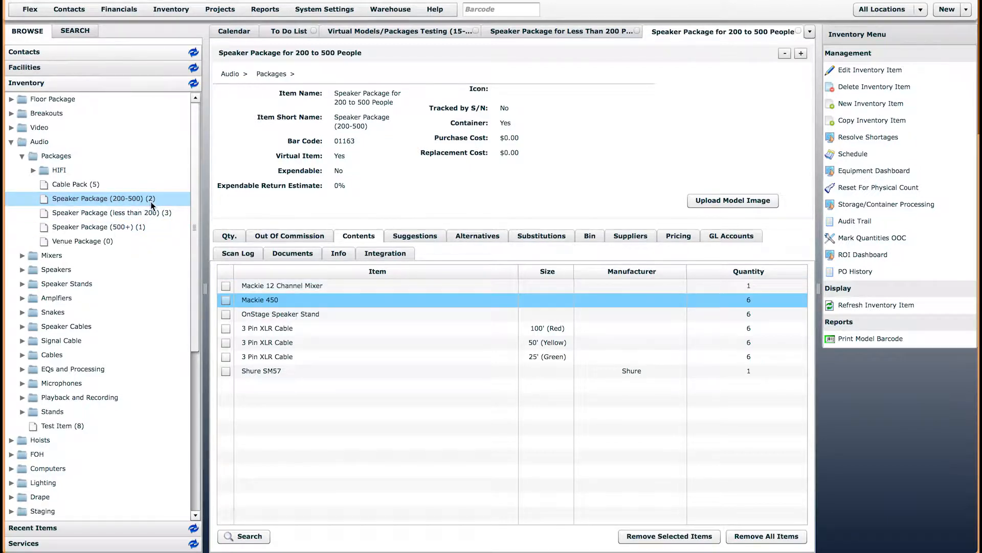
pyautogui.click(120, 228)
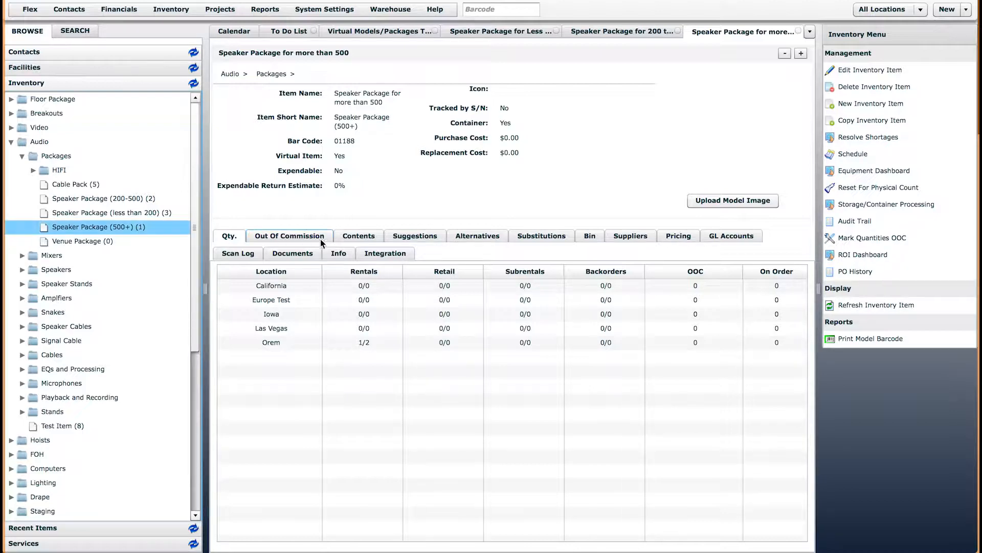
# Review the 500+ speaker package's contents: eight Mackie 450s, stands and cables
pyautogui.click(370, 238)
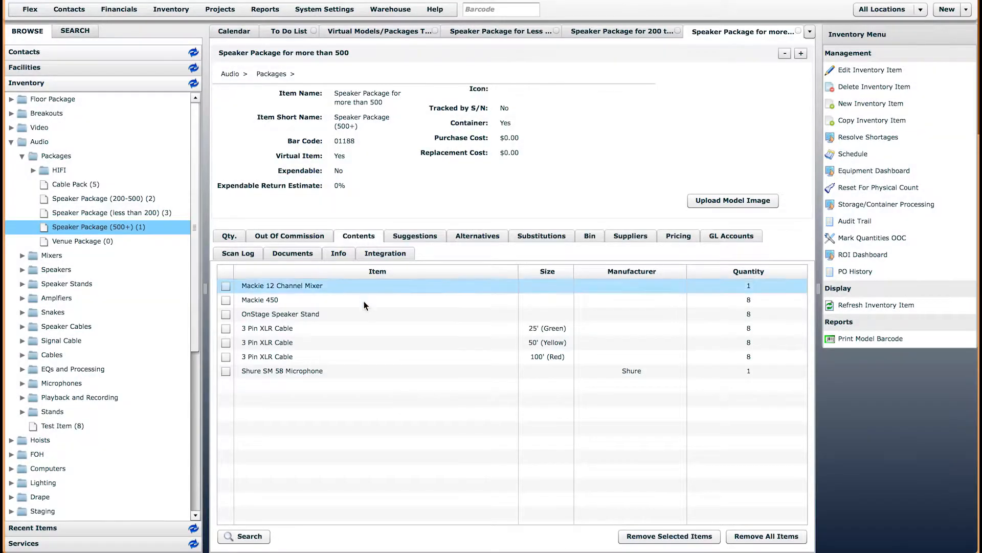
pyautogui.click(278, 304)
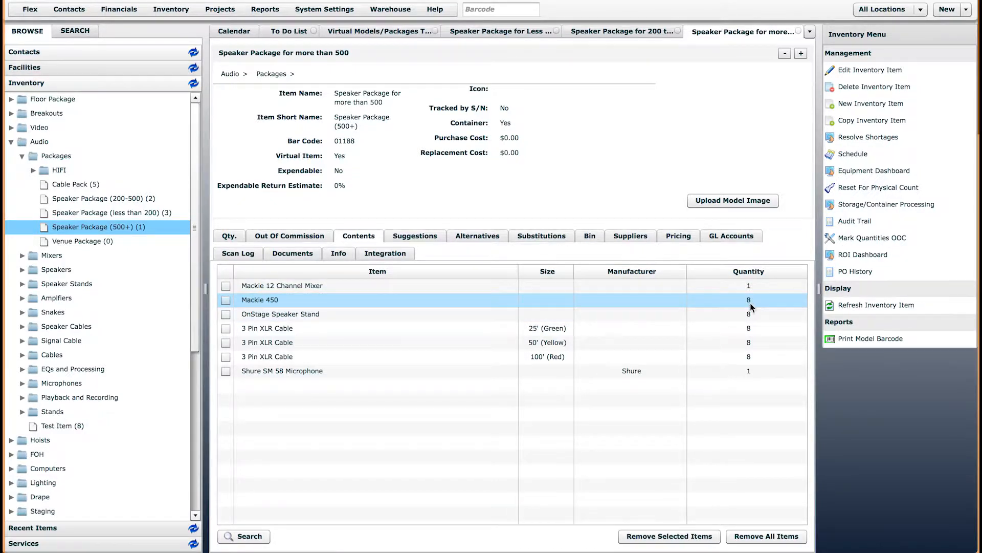
pyautogui.click(264, 299)
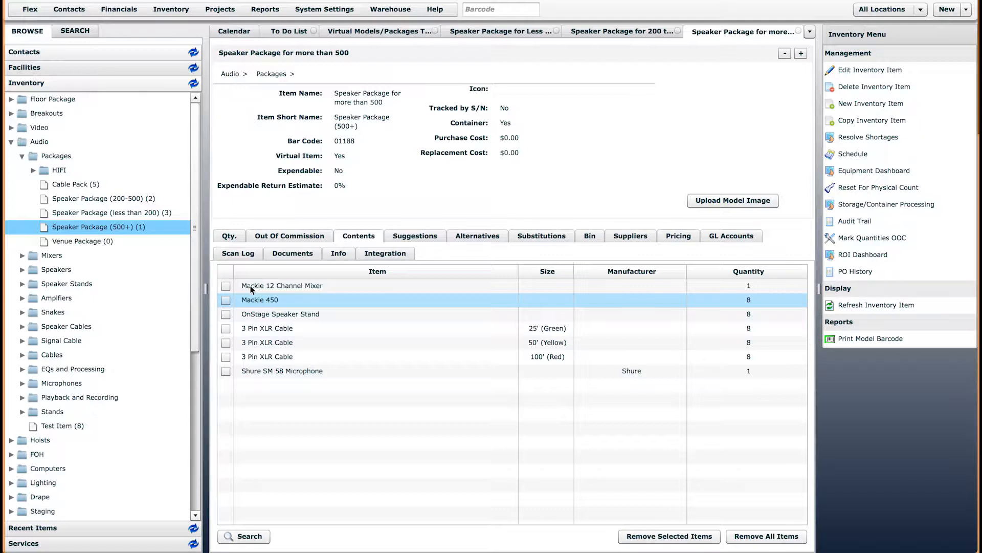
pyautogui.click(144, 230)
pyautogui.click(266, 303)
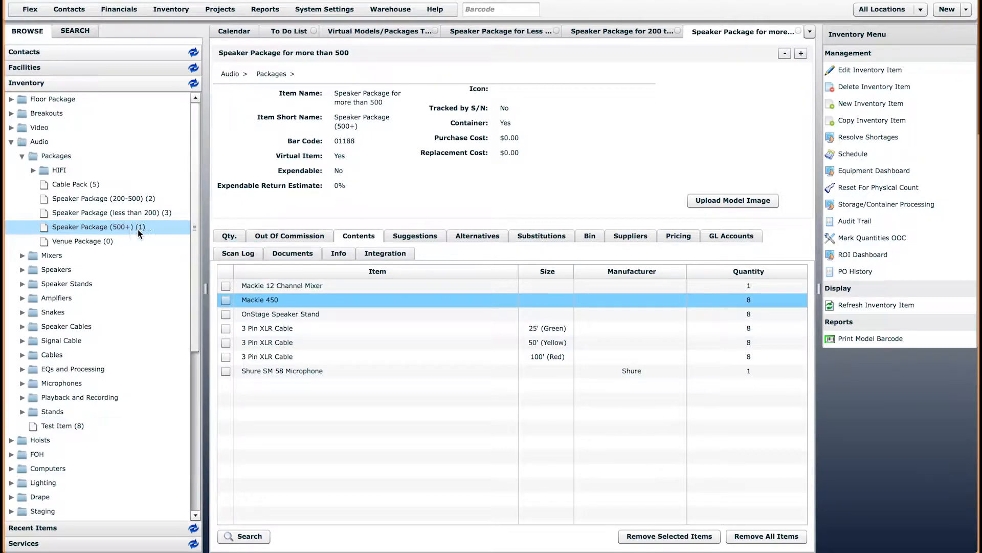
pyautogui.click(154, 229)
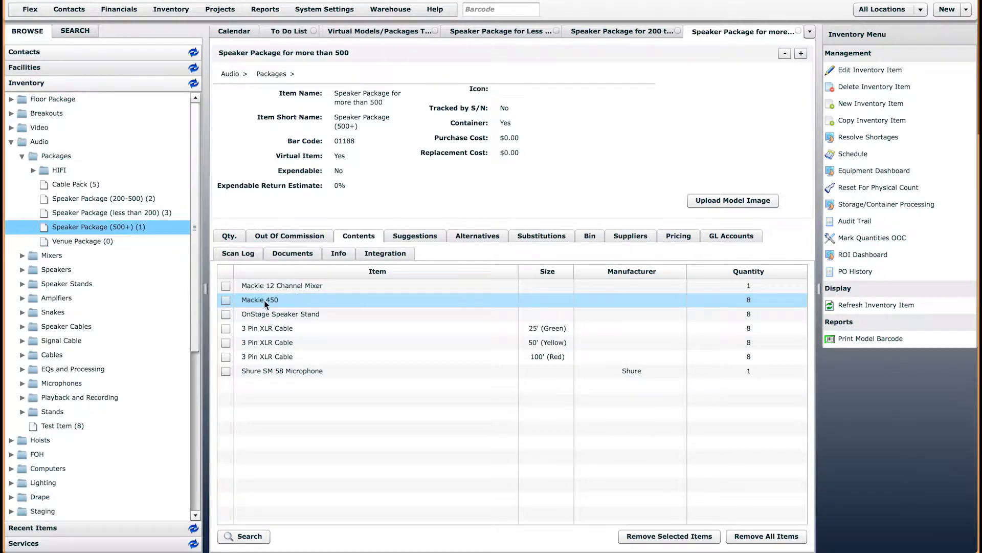
# Add the Speaker Package (500+) to the quote's Audio subtotal, accepting the quantity
pyautogui.click(360, 32)
pyautogui.moveTo(101, 225); pyautogui.dragTo(406, 456)
pyautogui.click(521, 307)
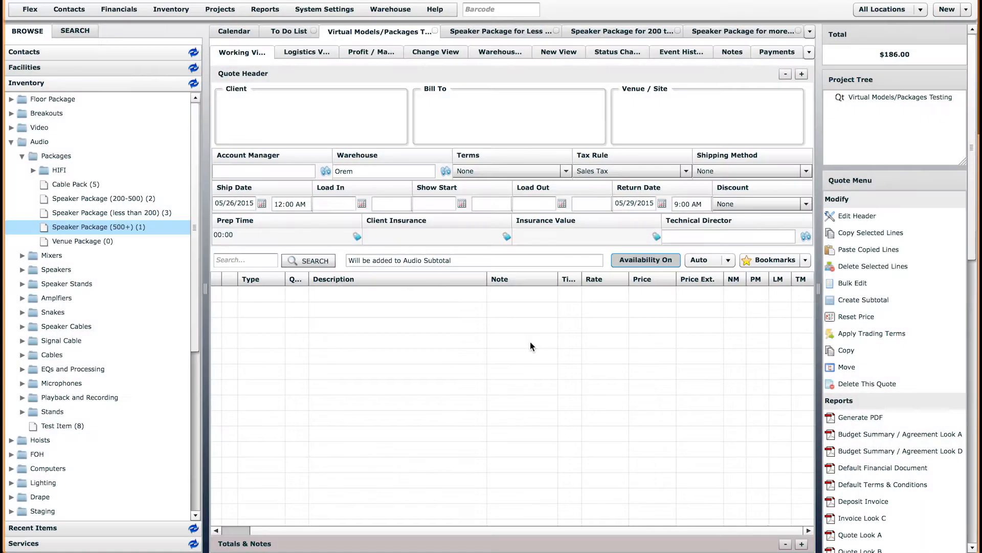
# Select all quote lines and delete them, confirming the deletion
pyautogui.scroll(-3, 808, 367)
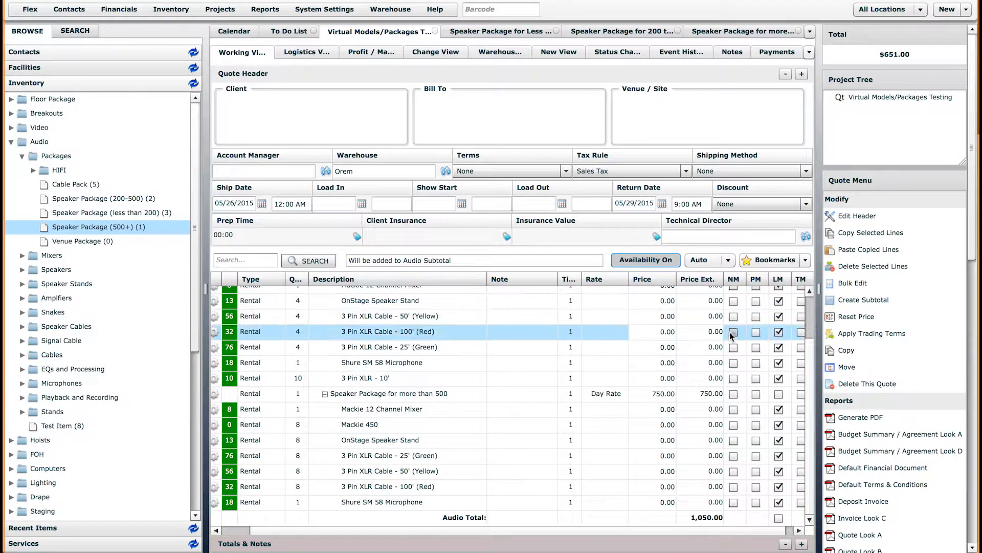
pyautogui.scroll(3, 809, 313)
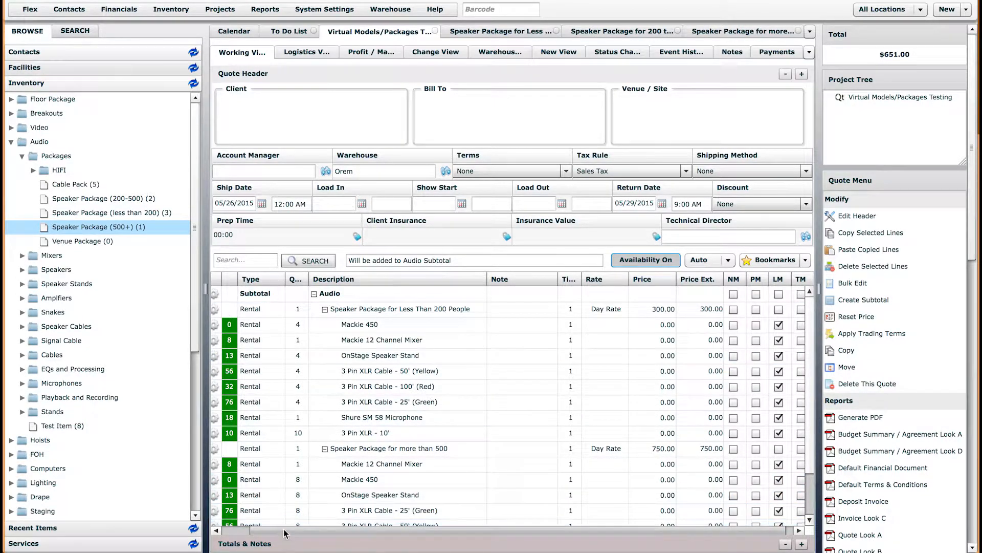
pyautogui.click(226, 279)
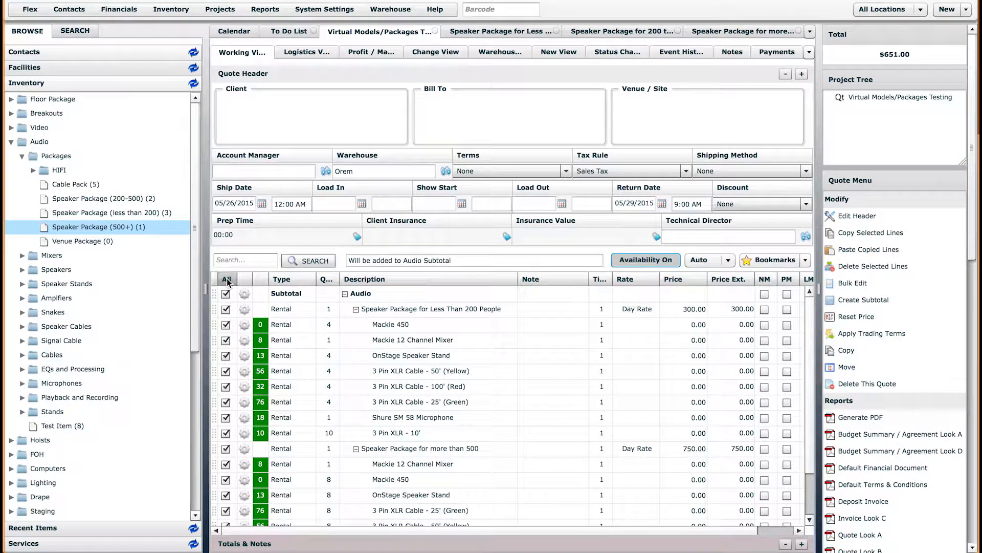
pyautogui.click(872, 266)
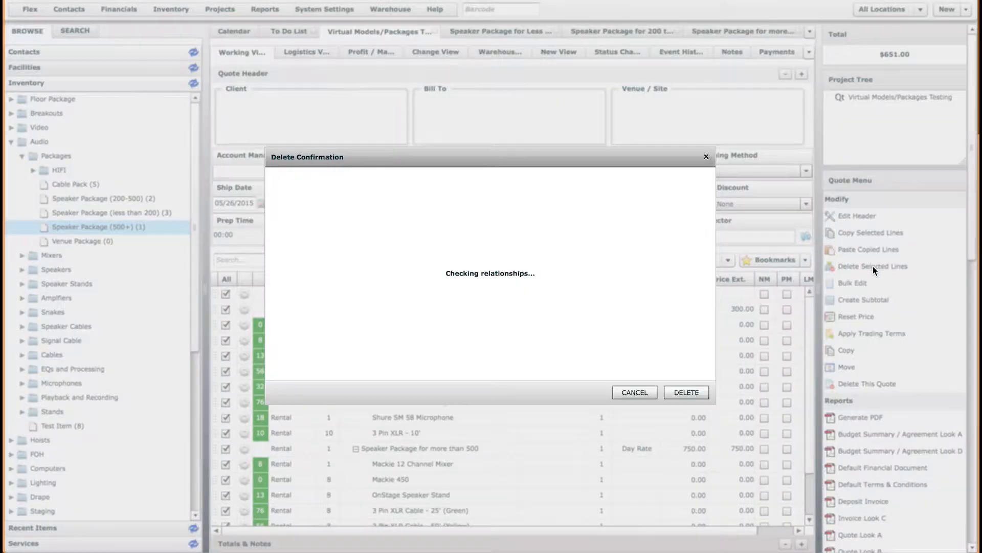
pyautogui.click(681, 391)
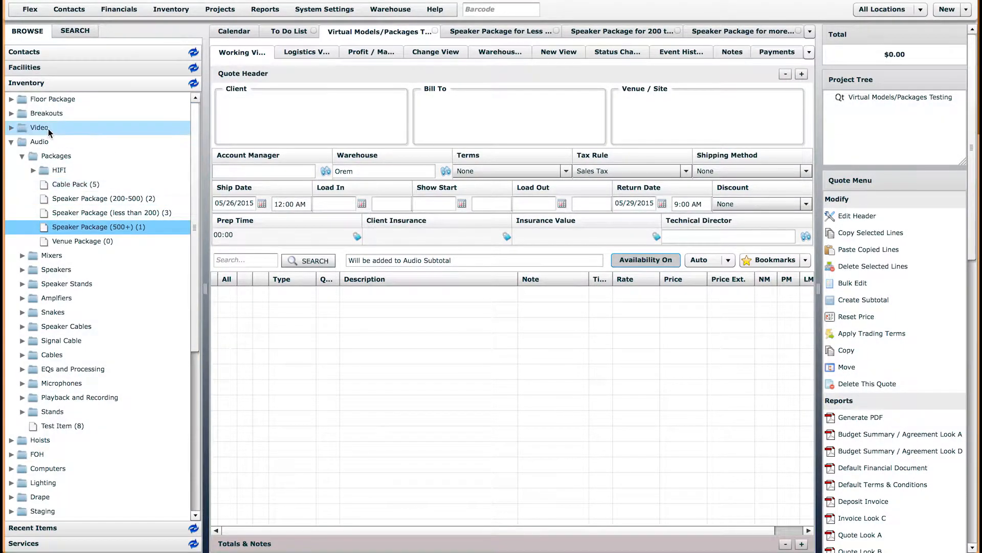
# Expand Breakouts, close the three Speaker Package tabs, and select Room 255 Package #1
pyautogui.click(10, 113)
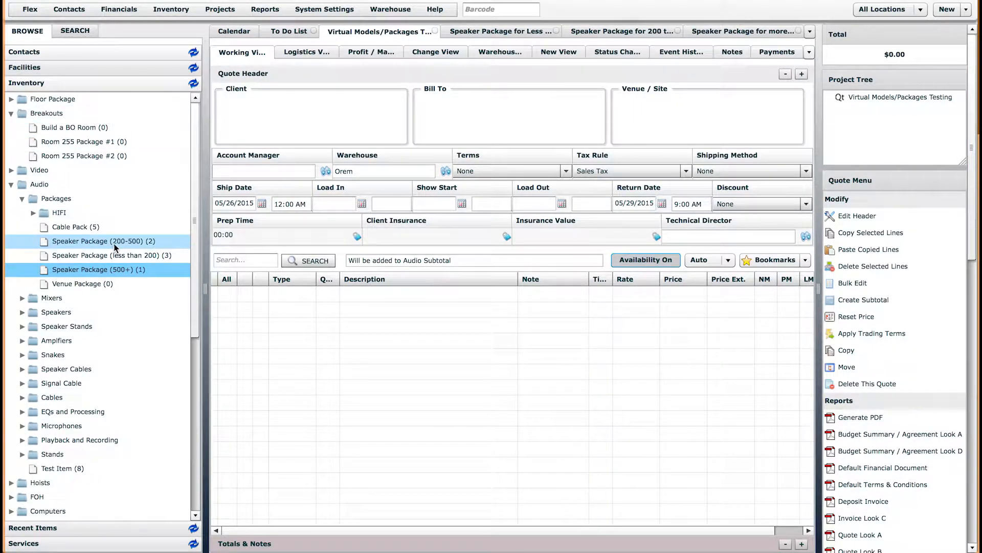
pyautogui.click(511, 32)
pyautogui.click(359, 236)
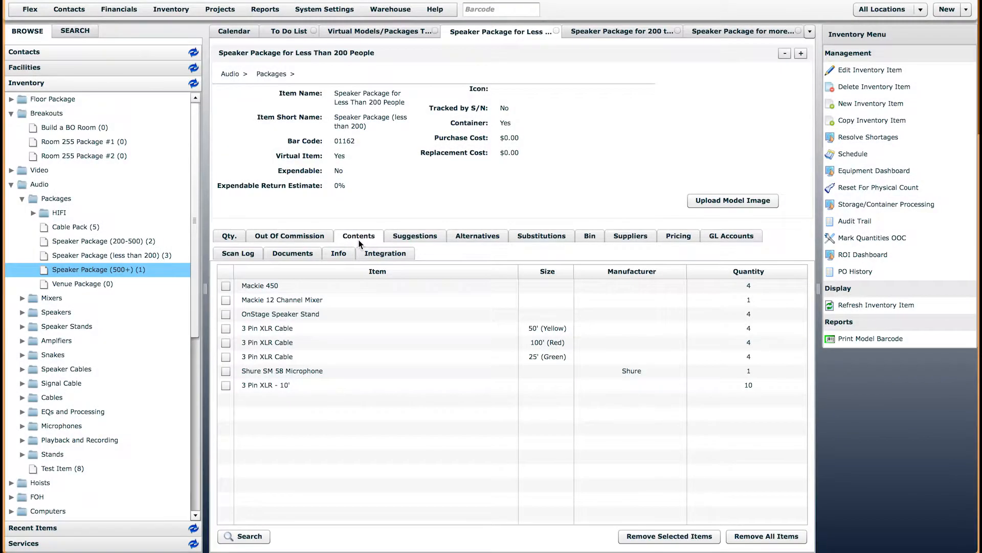
pyautogui.click(556, 32)
pyautogui.click(635, 31)
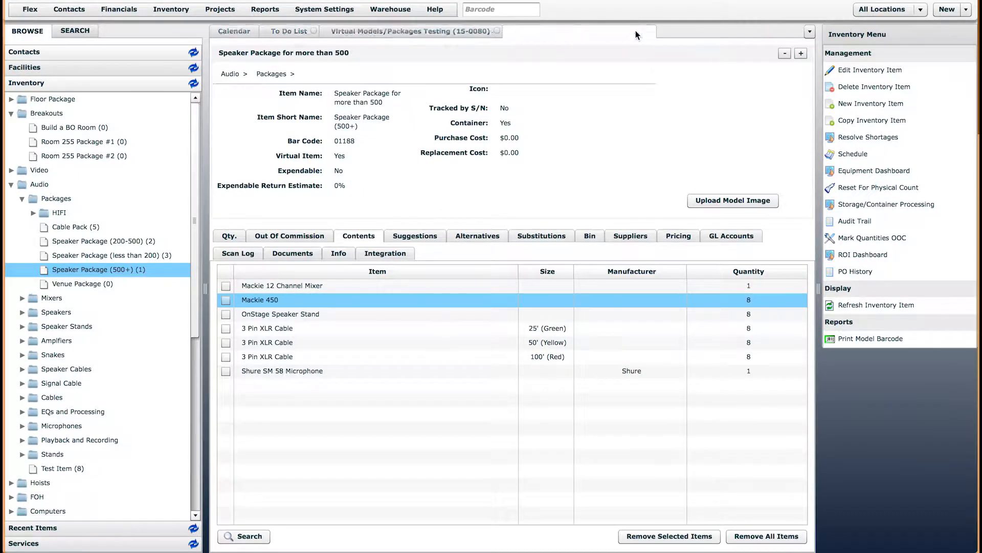
pyautogui.click(651, 31)
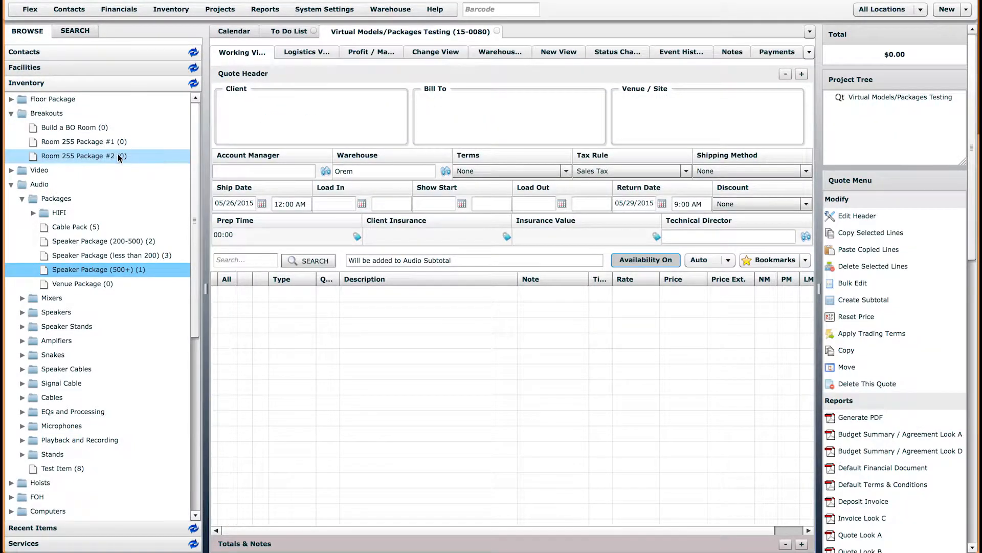
pyautogui.click(78, 142)
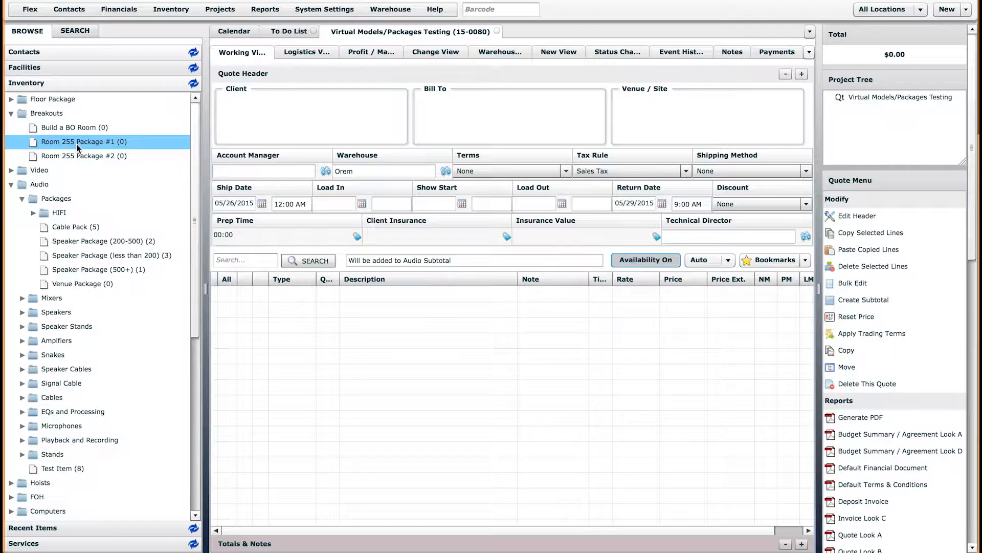
# Open Room 255 Package #1 and view its contents and suggested items
pyautogui.doubleClick(95, 148)
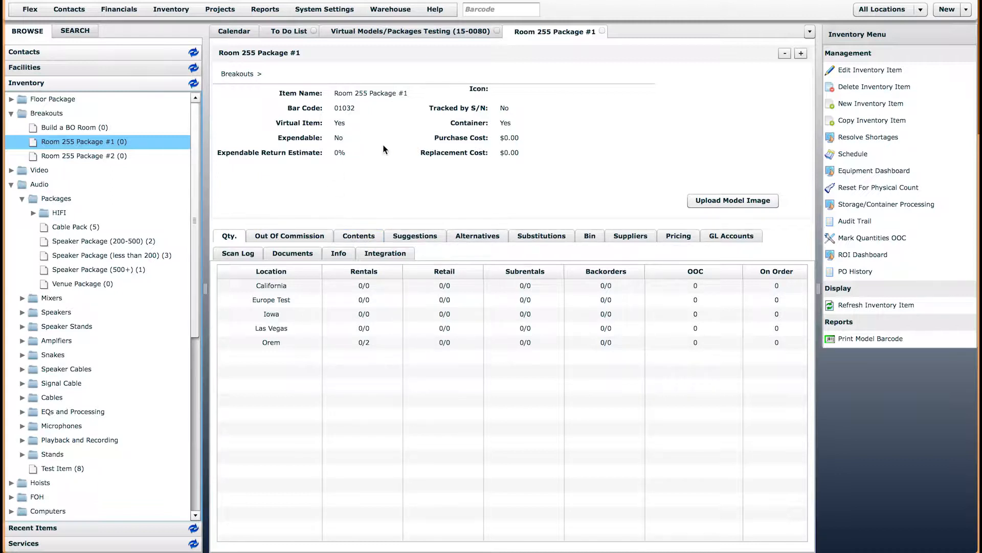
pyautogui.click(361, 236)
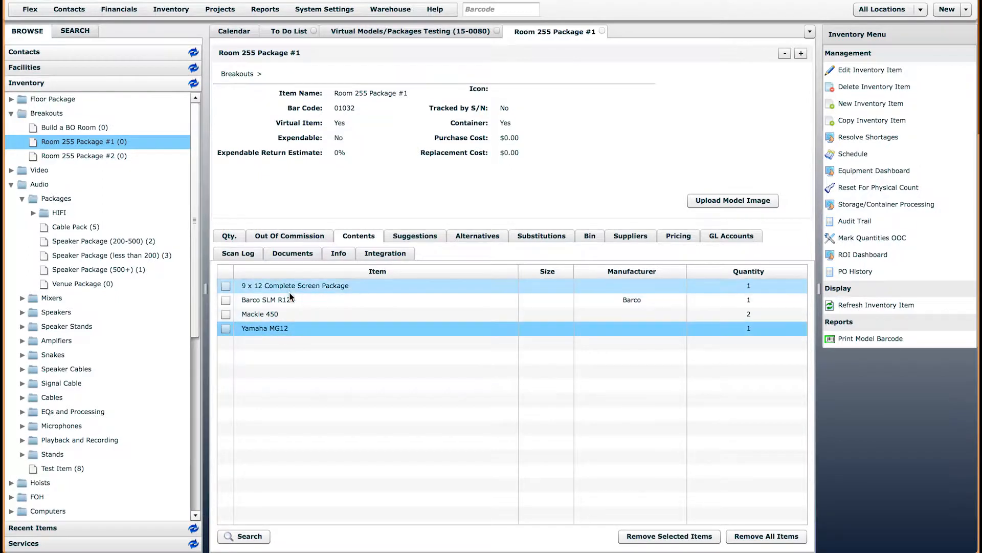
pyautogui.click(422, 235)
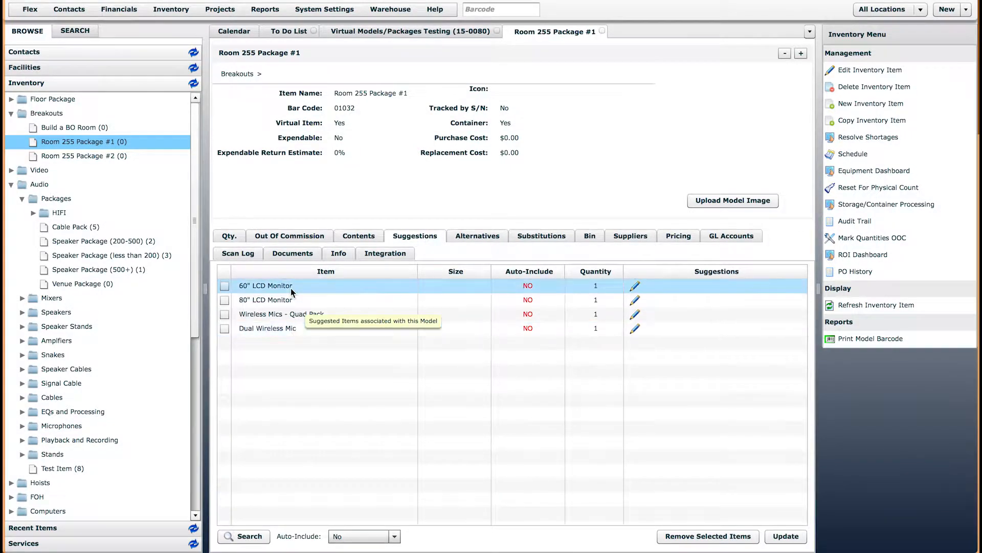
# Review the Dual Wireless Mic, Quad Pack, 80" and 60" LCD Monitor suggestions, then return to the quote
pyautogui.click(287, 350)
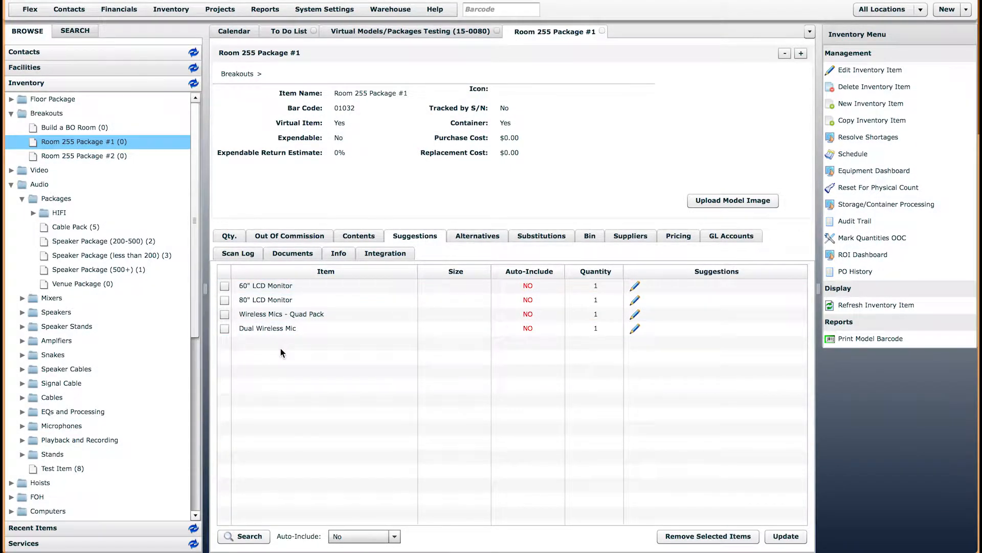
pyautogui.click(279, 327)
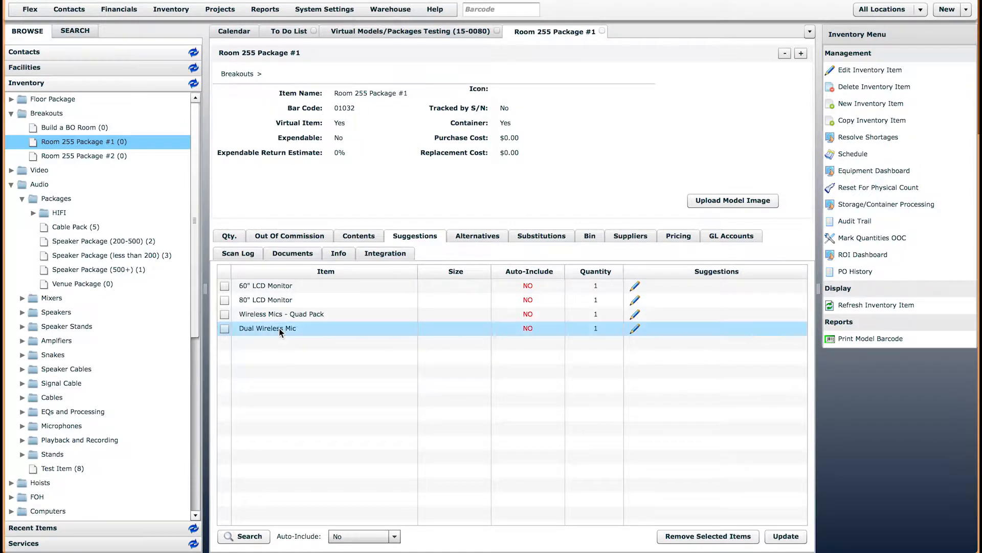
pyautogui.click(265, 314)
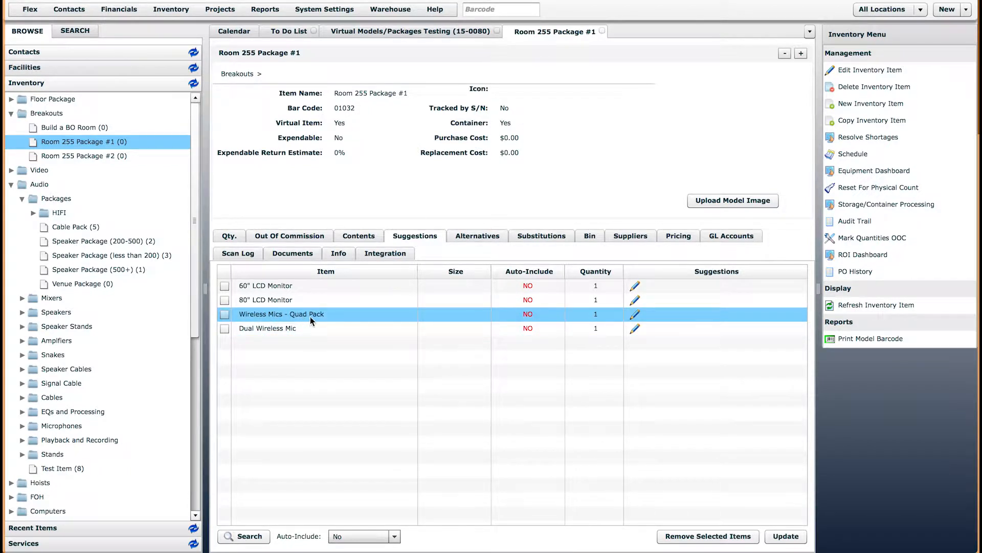
pyautogui.click(275, 332)
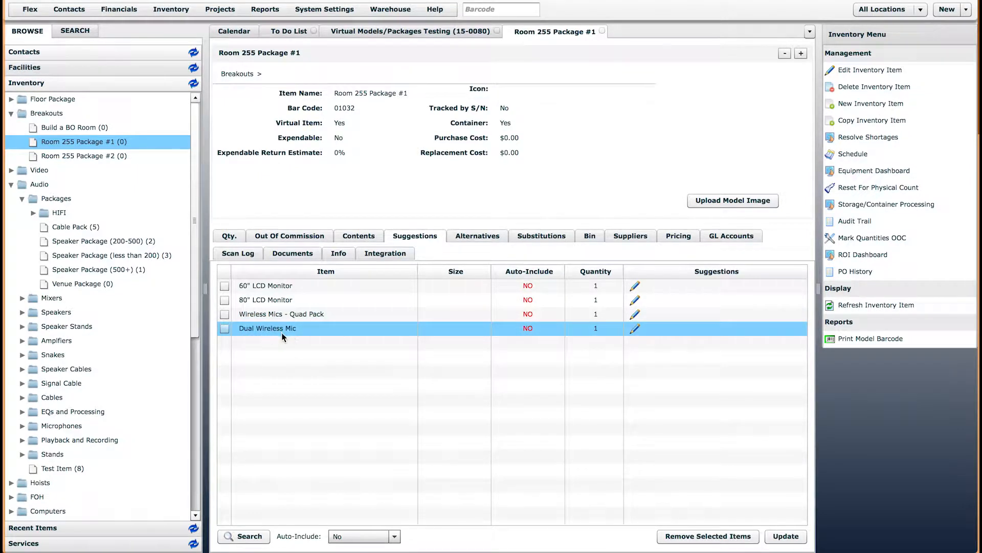
pyautogui.click(243, 301)
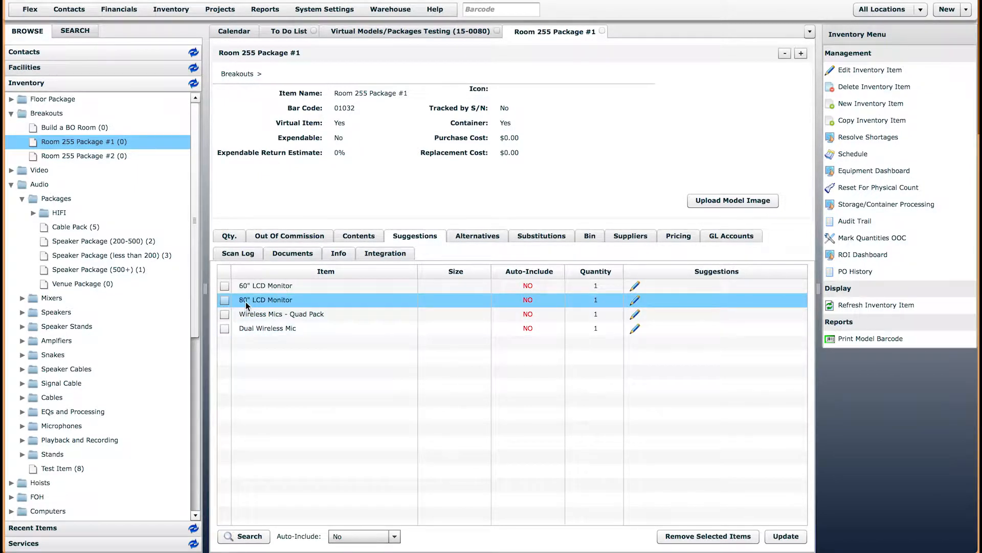
pyautogui.keyDown('shift'); pyautogui.click(266, 287); pyautogui.keyUp('shift')
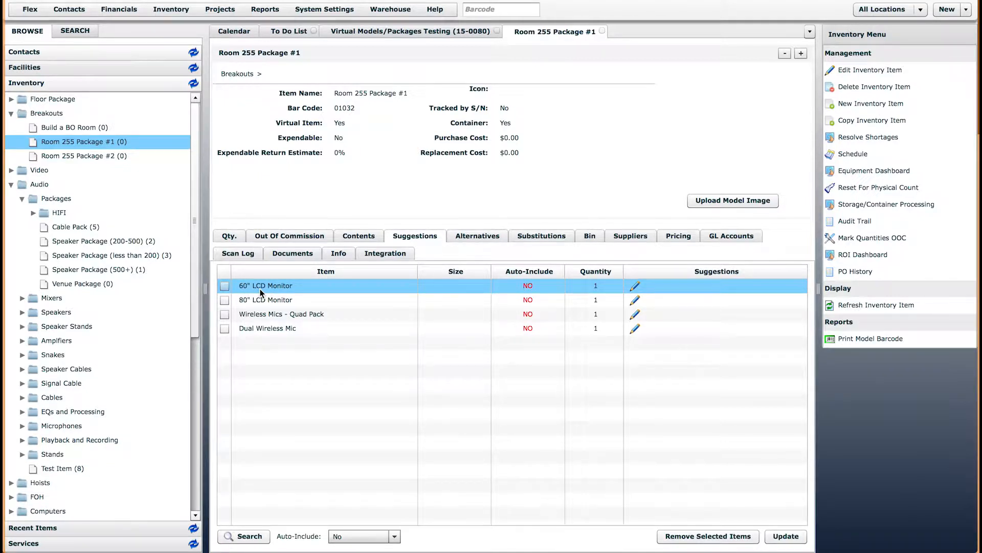
pyautogui.click(256, 299)
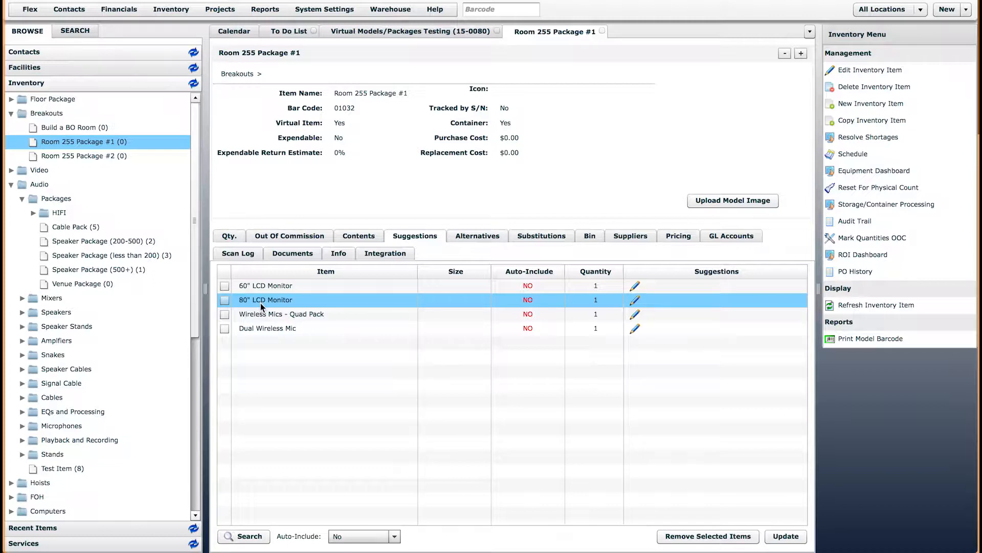
pyautogui.click(425, 32)
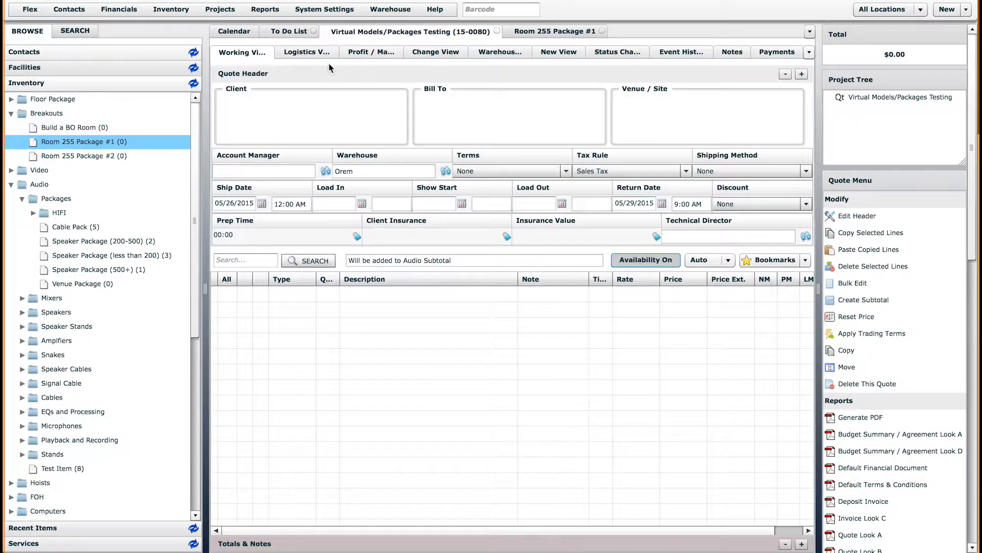
# Add Room 255 Package #1 to the quote and accept its quantity
pyautogui.moveTo(72, 143); pyautogui.dragTo(341, 322)
pyautogui.click(531, 310)
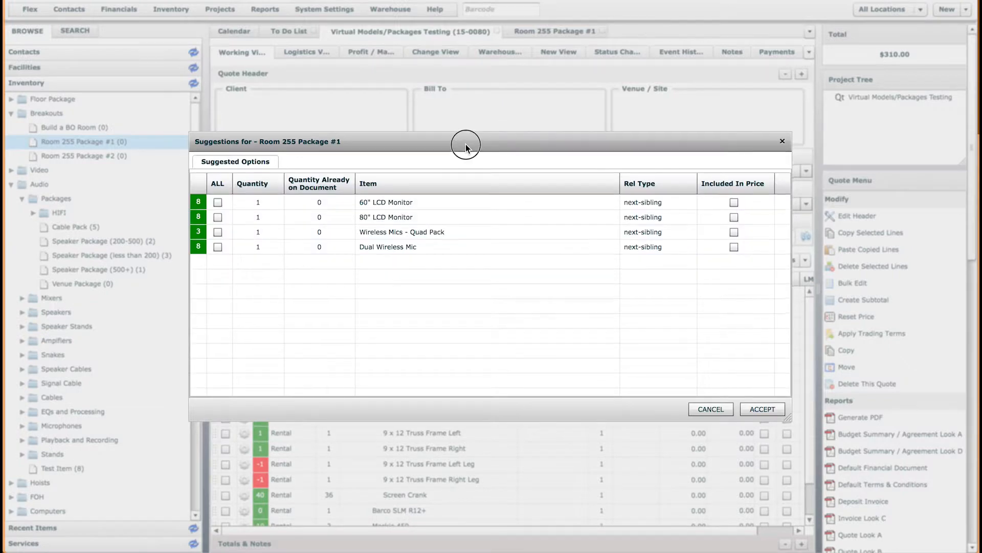
pyautogui.moveTo(462, 145); pyautogui.dragTo(806, 97)
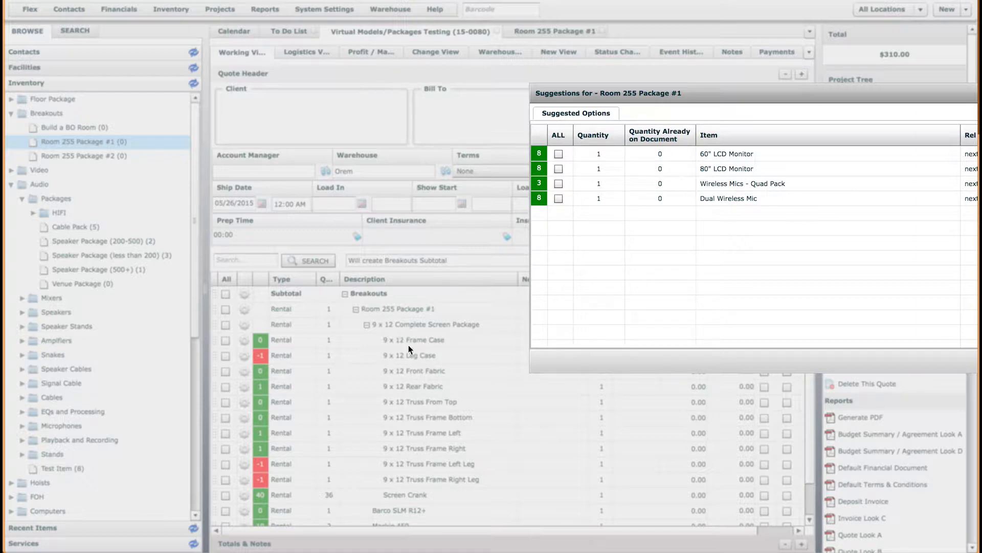
pyautogui.moveTo(640, 92); pyautogui.dragTo(323, 171)
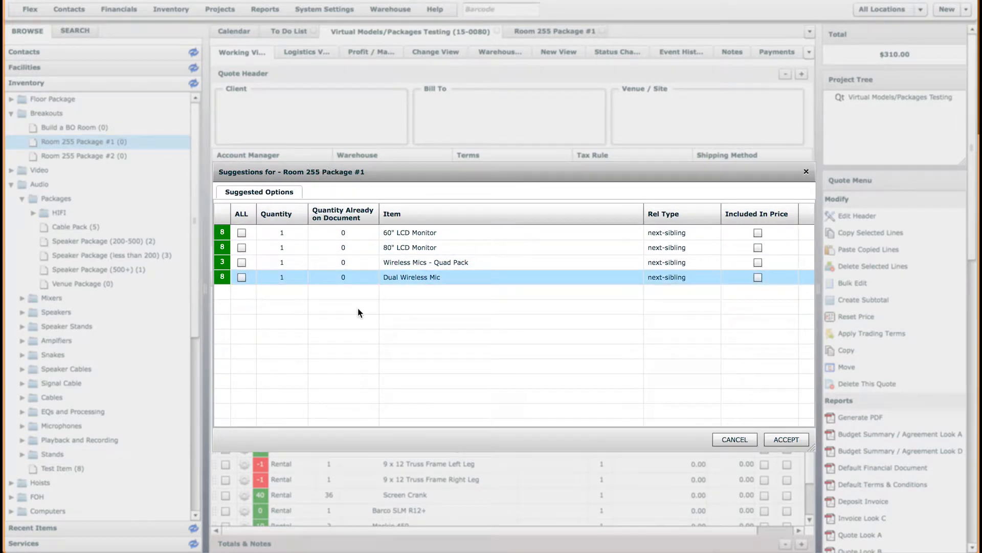
# Include a Dual Wireless Mic and two 60" LCD Monitors from the suggestions
pyautogui.click(245, 279)
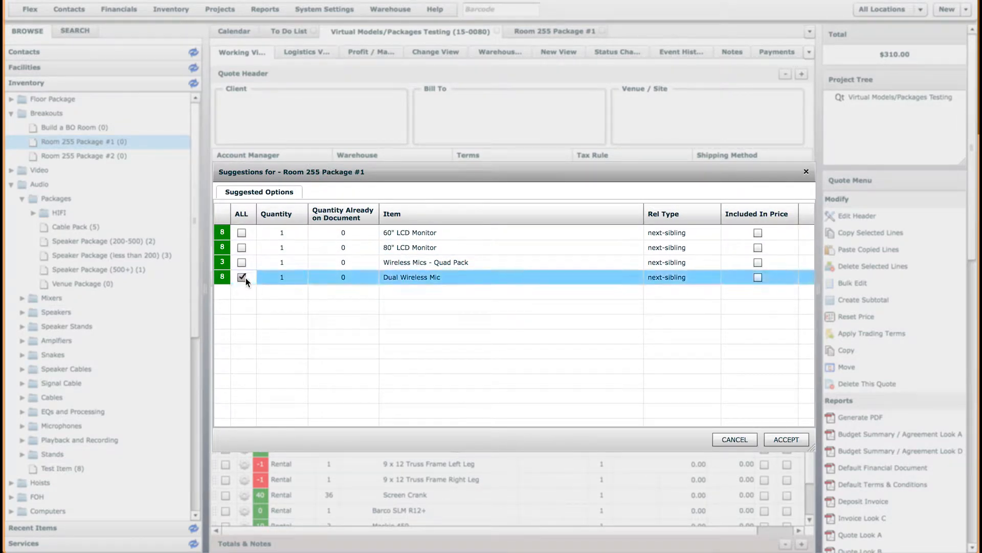
pyautogui.click(243, 232)
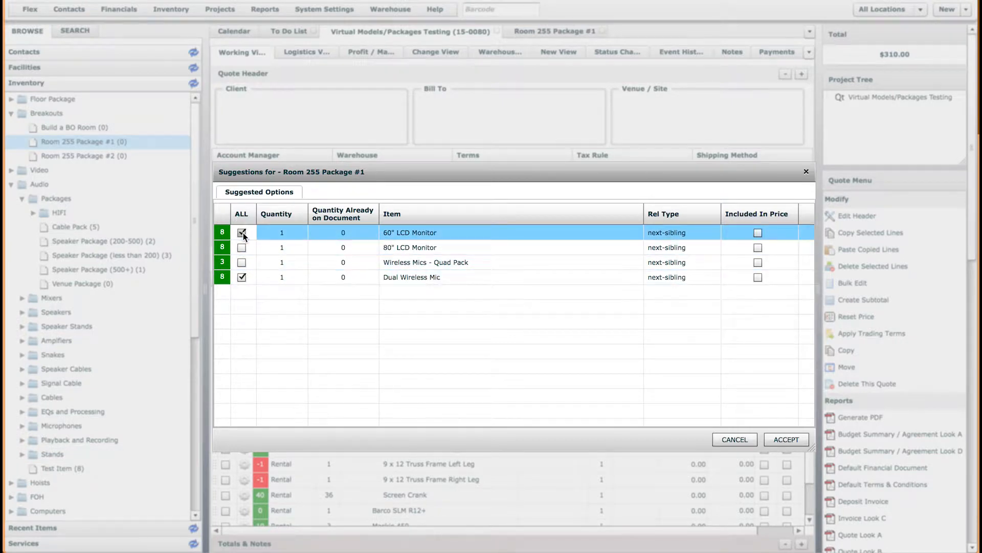
pyautogui.doubleClick(282, 234)
pyautogui.write('2')
pyautogui.click(290, 276)
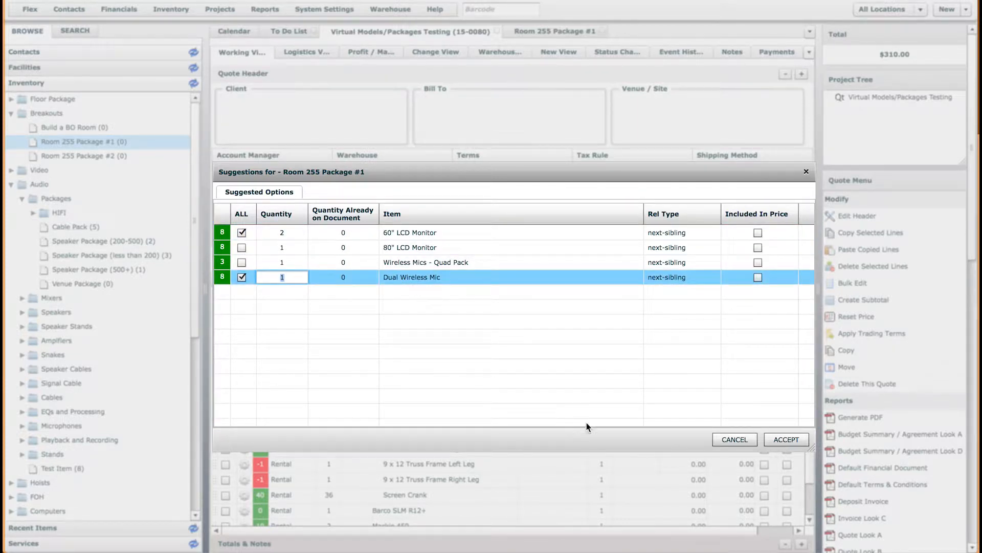
pyautogui.click(798, 439)
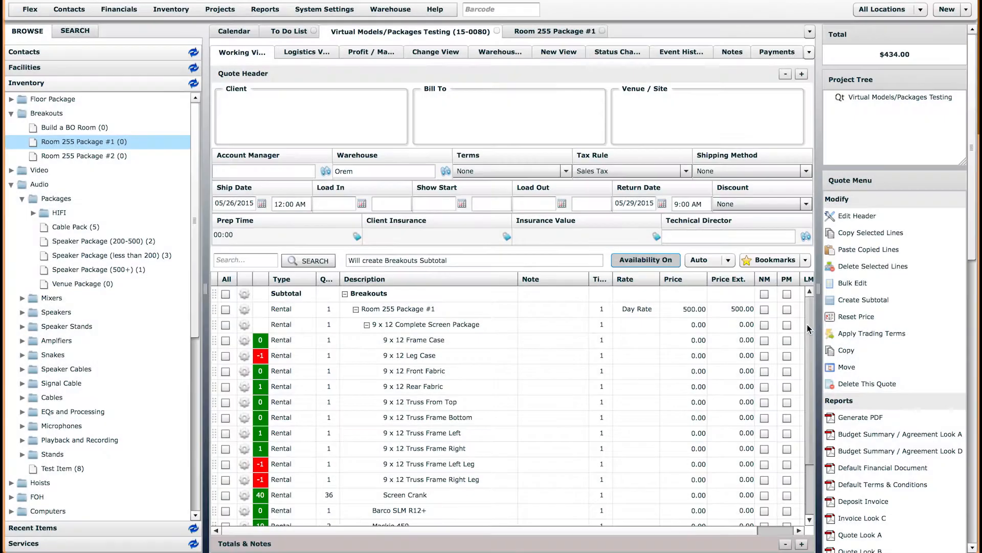
pyautogui.moveTo(807, 324)
pyautogui.mouseDown()
pyautogui.moveTo(813, 395)
pyautogui.moveTo(814, 306)
pyautogui.mouseUp()
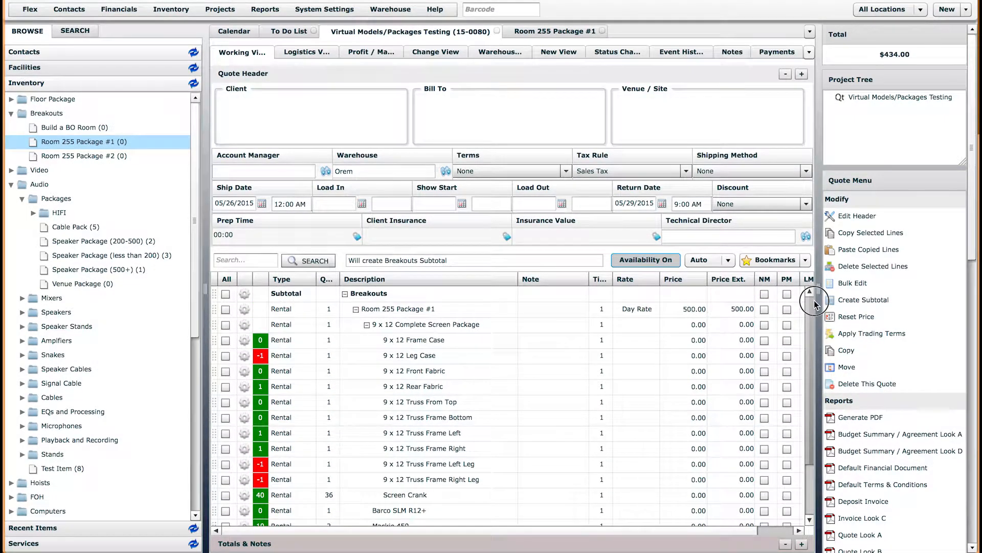
pyautogui.moveTo(815, 300); pyautogui.dragTo(820, 444)
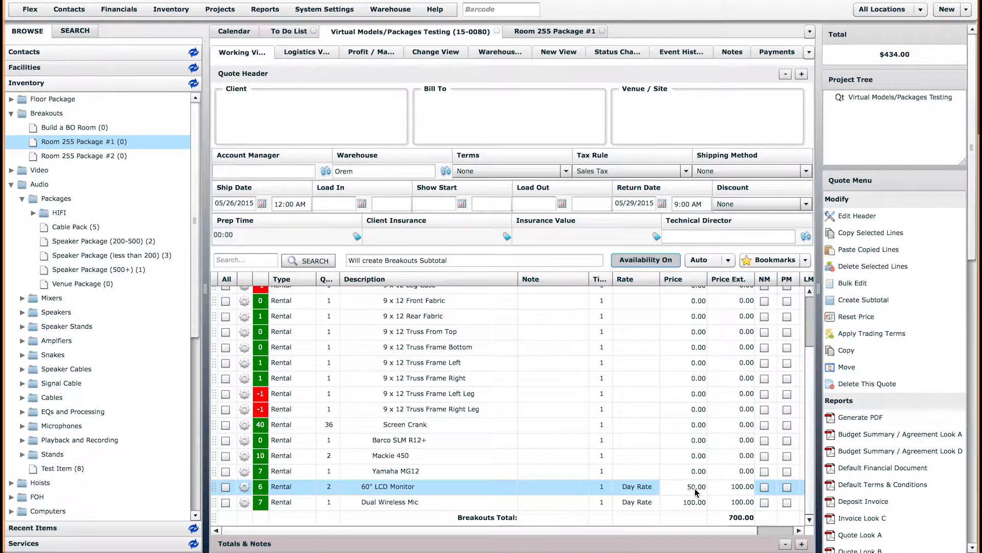
pyautogui.moveTo(810, 443); pyautogui.dragTo(812, 398)
pyautogui.click(411, 312)
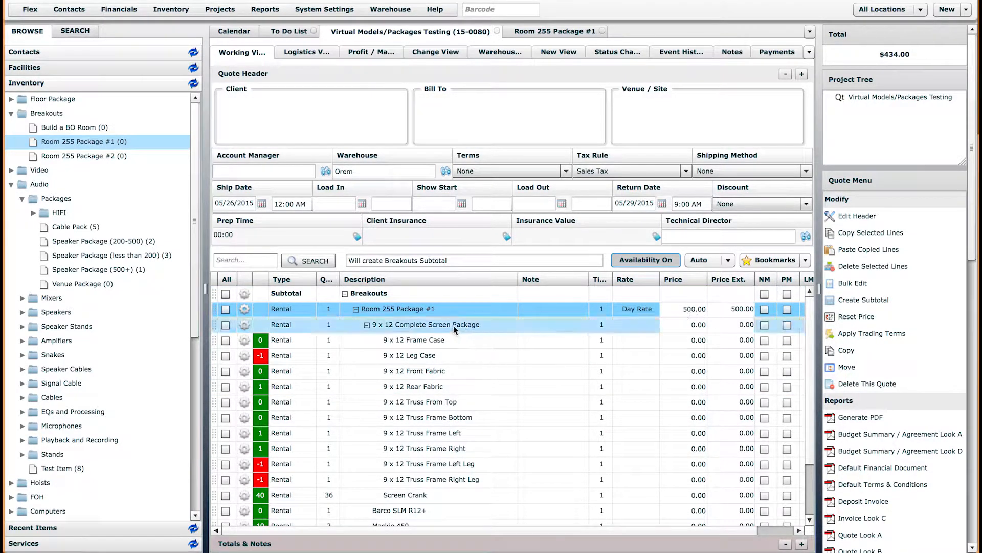
pyautogui.moveTo(811, 373); pyautogui.dragTo(810, 402)
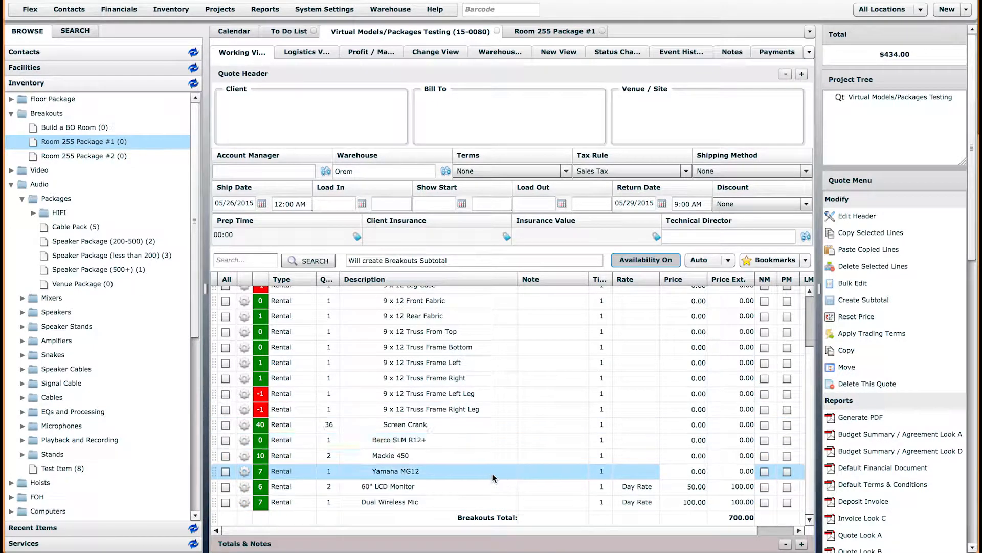
pyautogui.click(812, 413)
pyautogui.moveTo(812, 412)
pyautogui.mouseDown()
pyautogui.moveTo(810, 353)
pyautogui.moveTo(818, 418)
pyautogui.mouseUp()
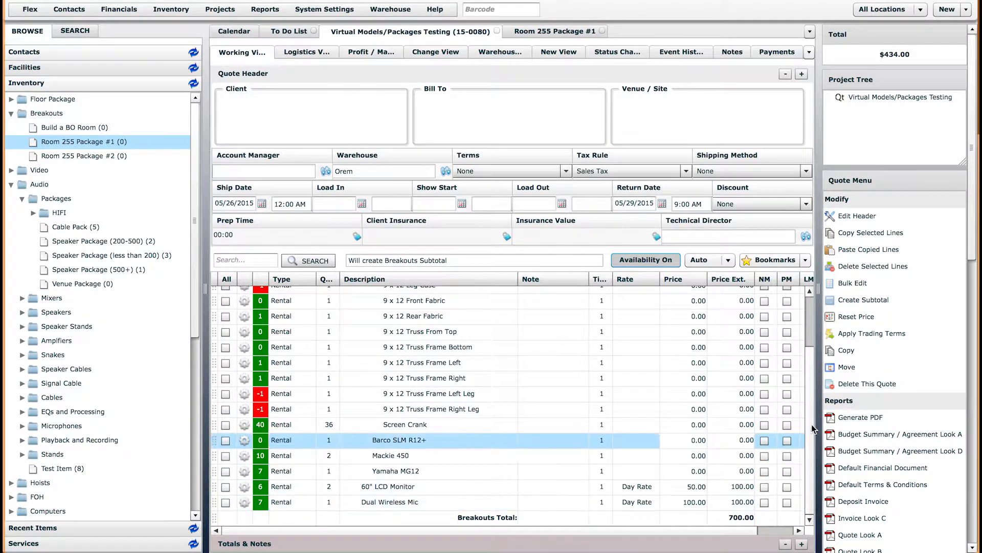
pyautogui.scroll(5, 794, 432)
pyautogui.scroll(-5, 803, 314)
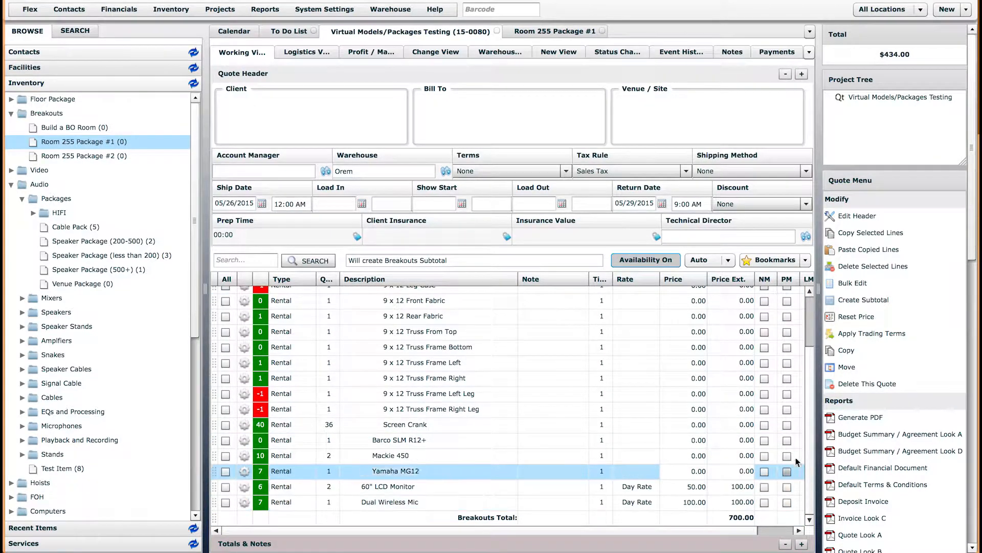
# Review Room 255 Package #1's contents, pricing and suggestions, then return to the quote
pyautogui.click(541, 32)
pyautogui.click(357, 237)
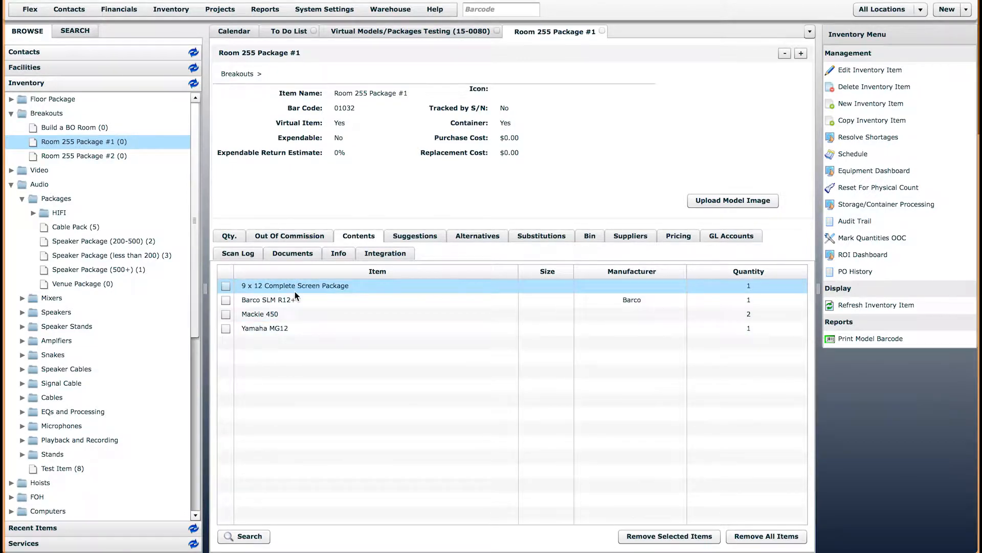
pyautogui.click(679, 236)
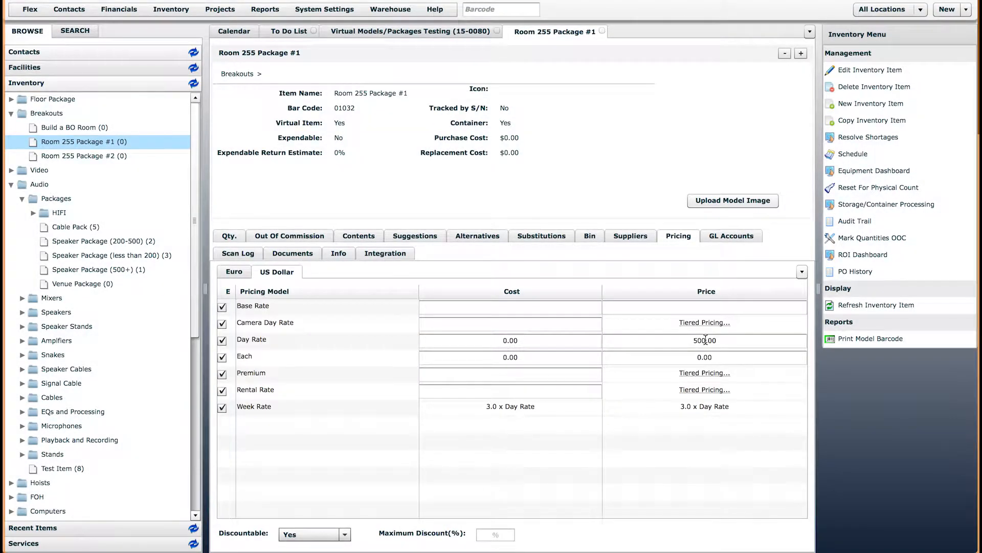
pyautogui.click(415, 236)
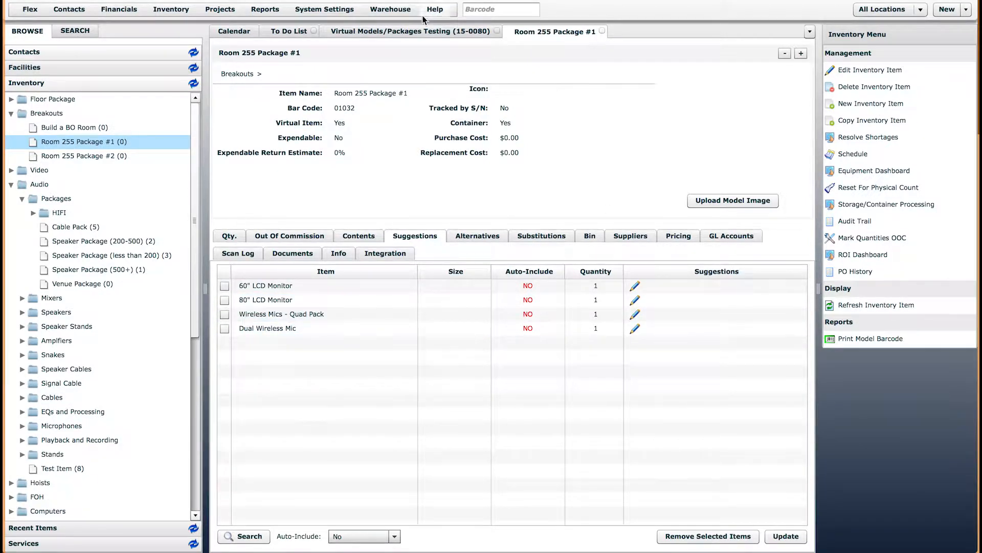
pyautogui.click(428, 31)
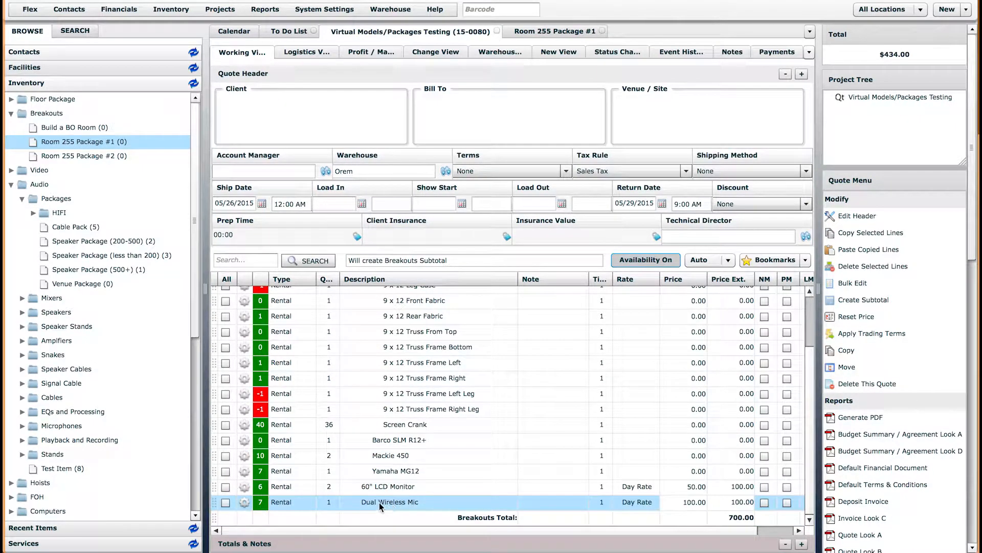
# Check the LCD monitor's suggestion types on Room 255 Package #1, then select Room 255 Package #2
pyautogui.click(555, 32)
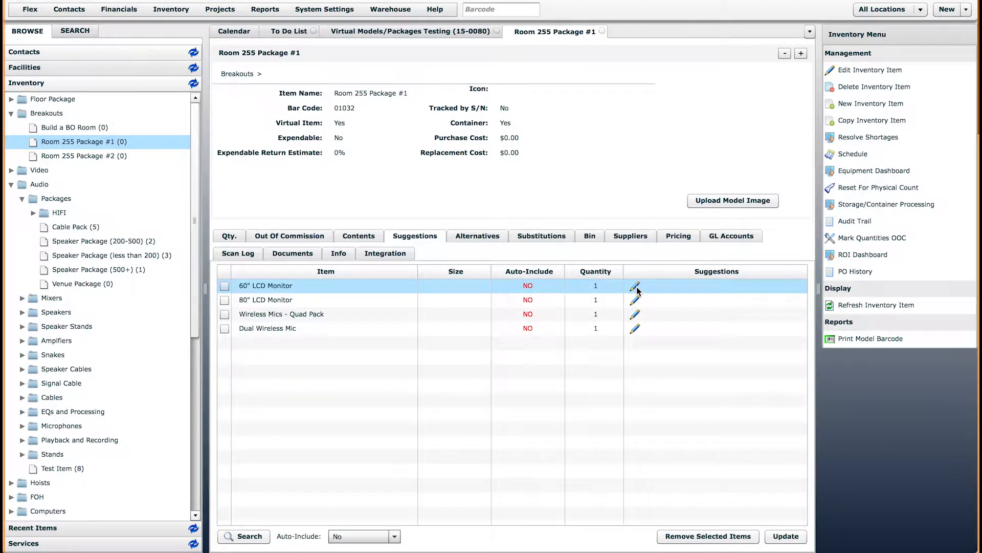
pyautogui.click(635, 300)
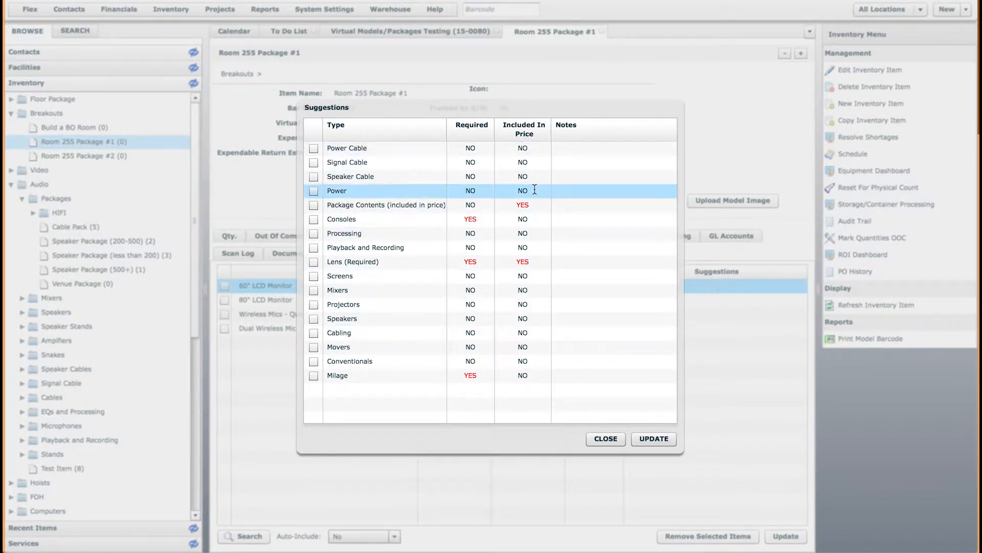
pyautogui.click(607, 439)
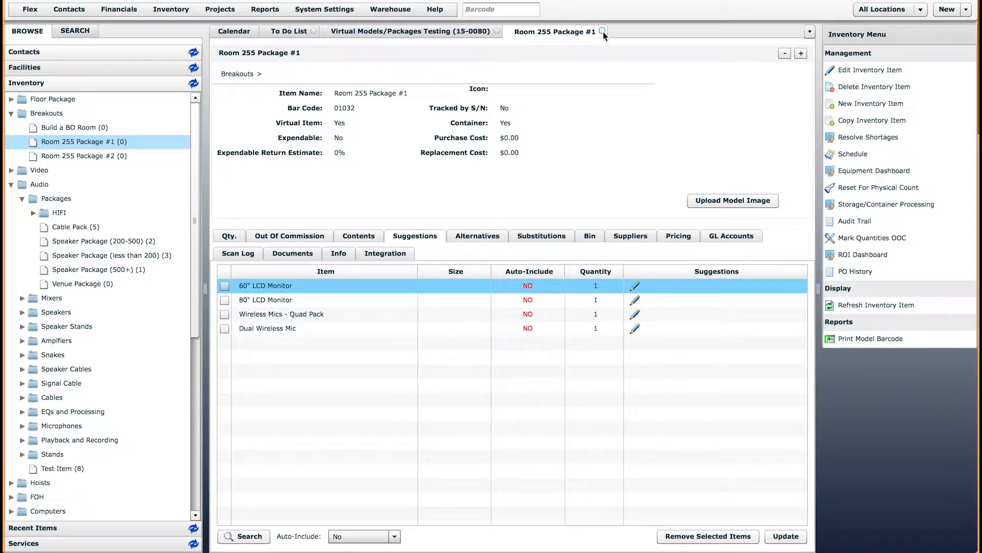
pyautogui.click(100, 157)
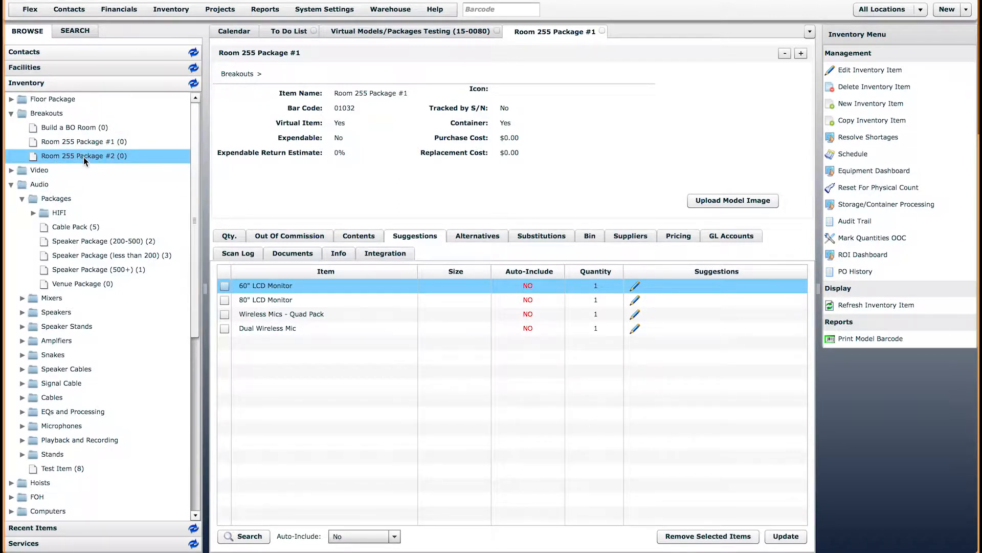
pyautogui.doubleClick(84, 157)
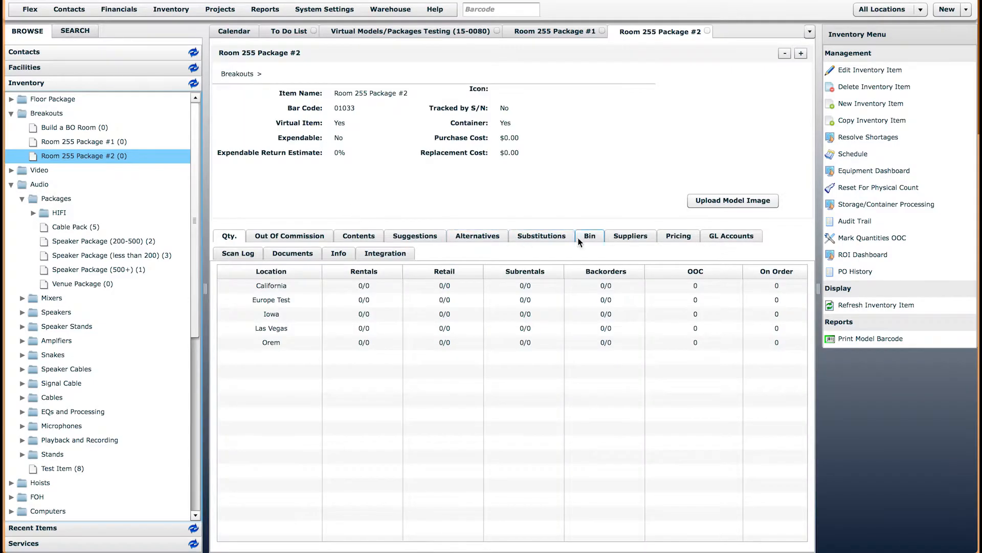
pyautogui.click(678, 235)
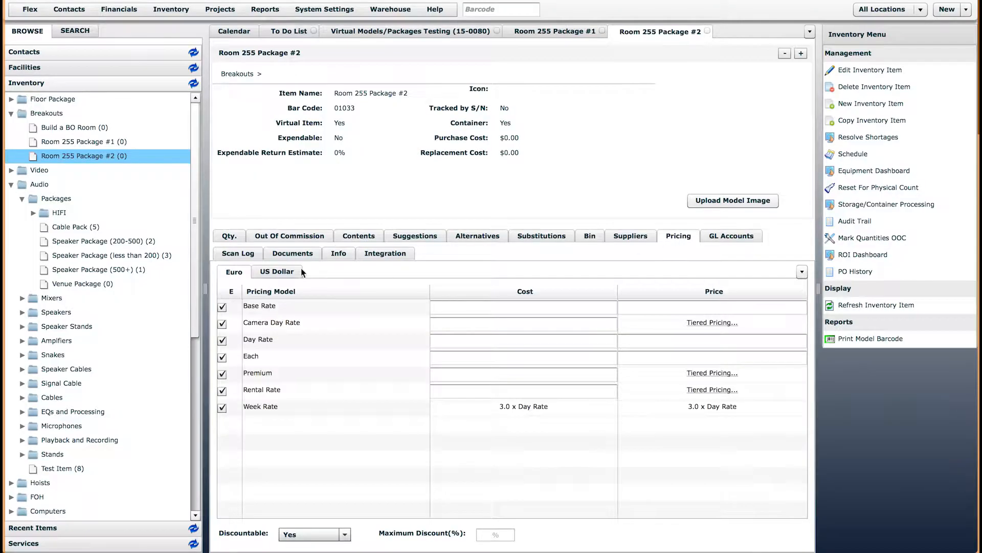
pyautogui.click(300, 272)
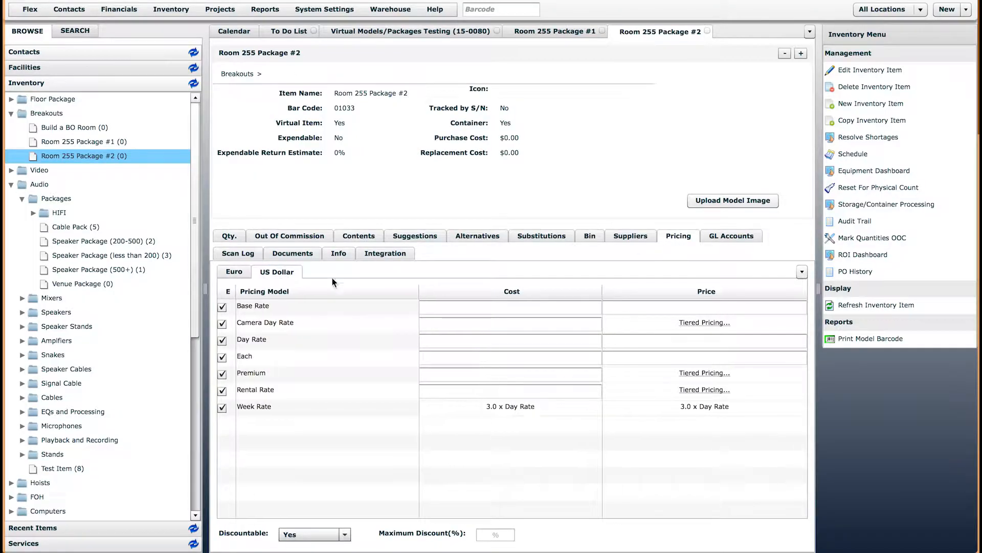
pyautogui.click(347, 239)
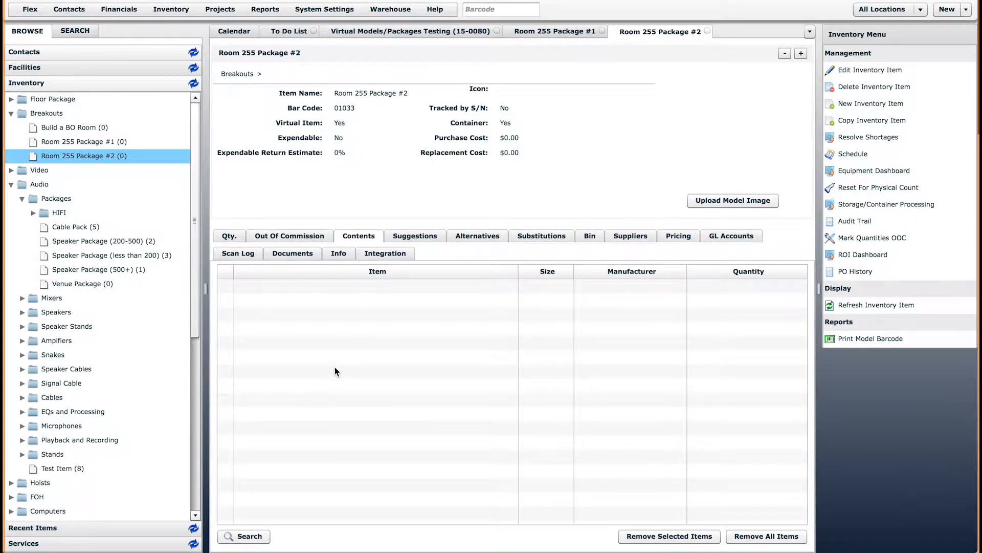
pyautogui.click(97, 143)
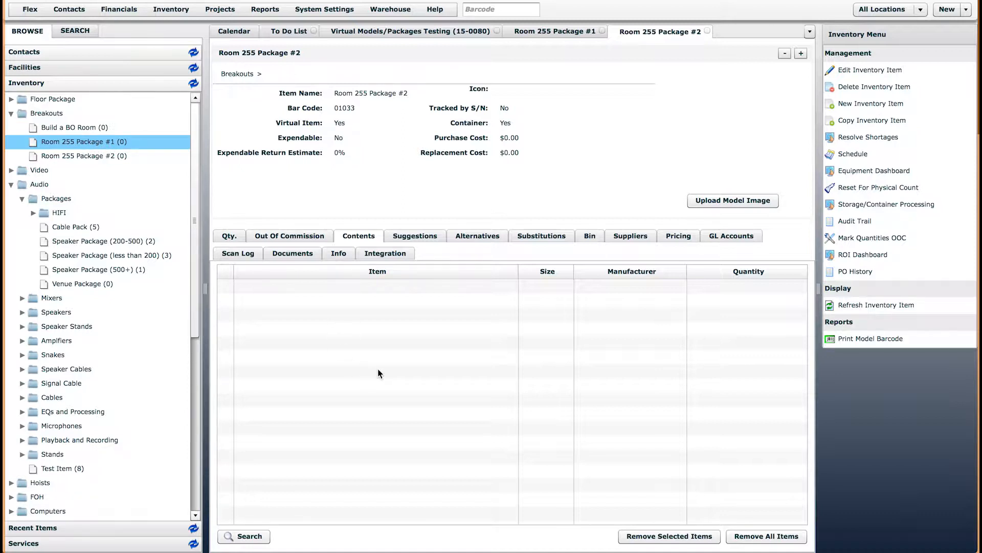
pyautogui.click(105, 156)
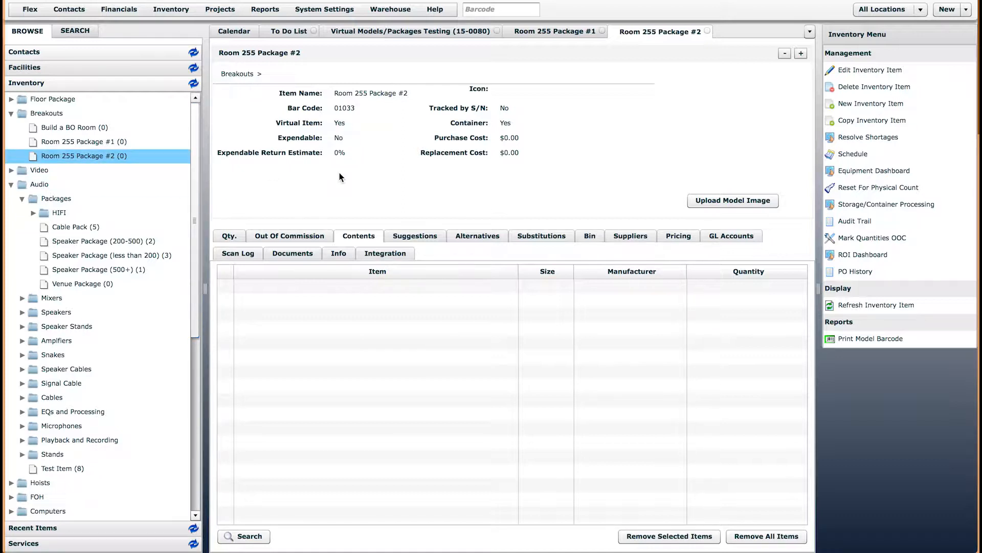
pyautogui.click(707, 31)
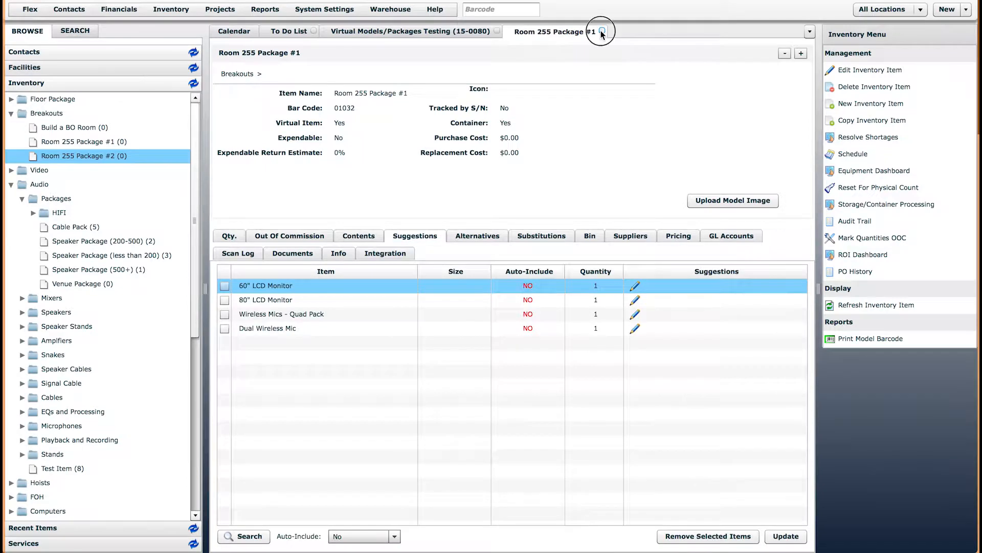
# Close Room 255 Package #1 and delete all quote lines, confirming the deletion
pyautogui.click(602, 31)
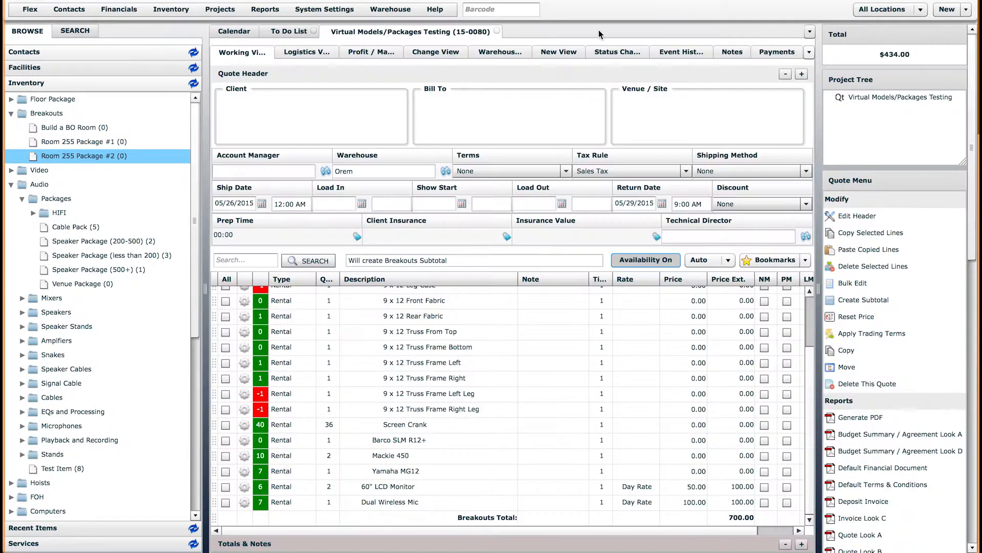
pyautogui.click(227, 280)
pyautogui.click(903, 267)
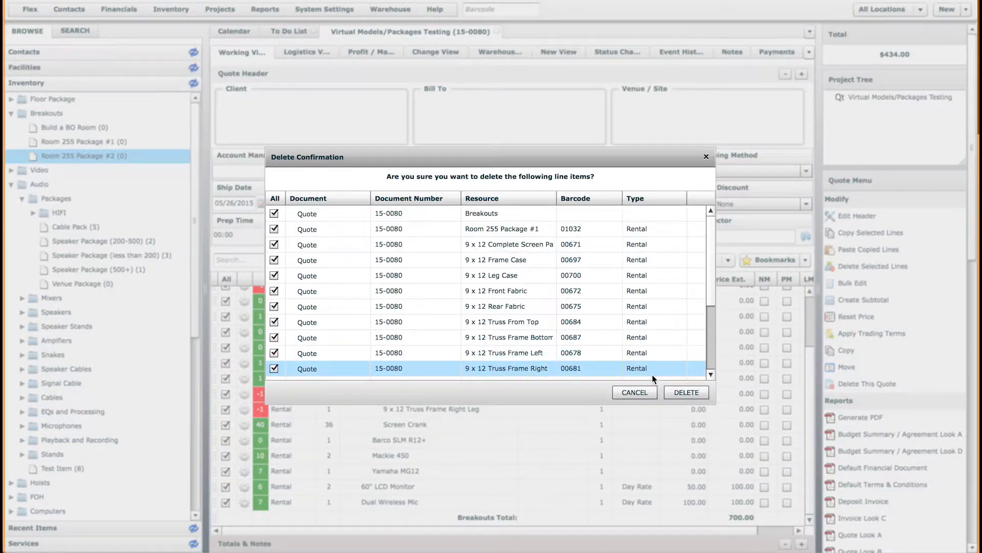
pyautogui.click(686, 389)
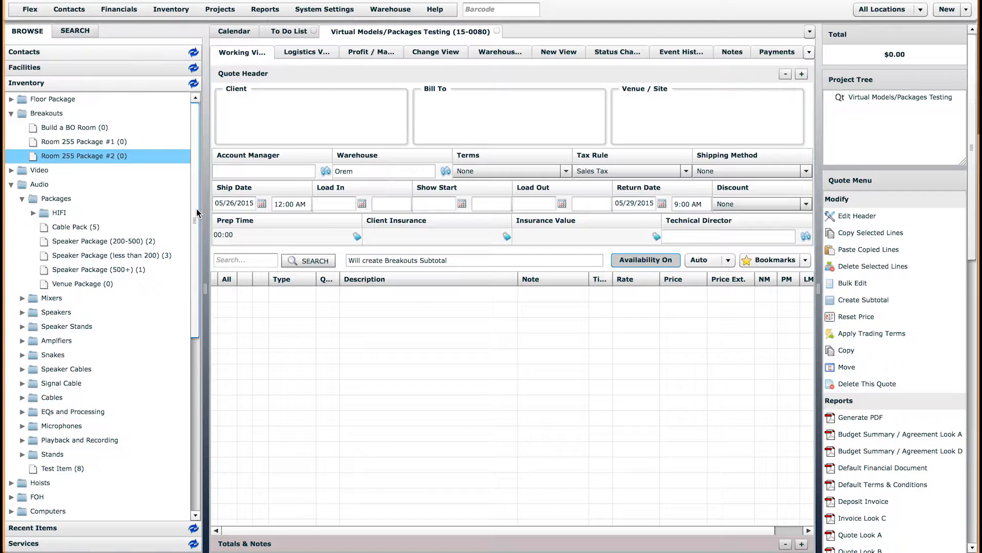
pyautogui.click(92, 127)
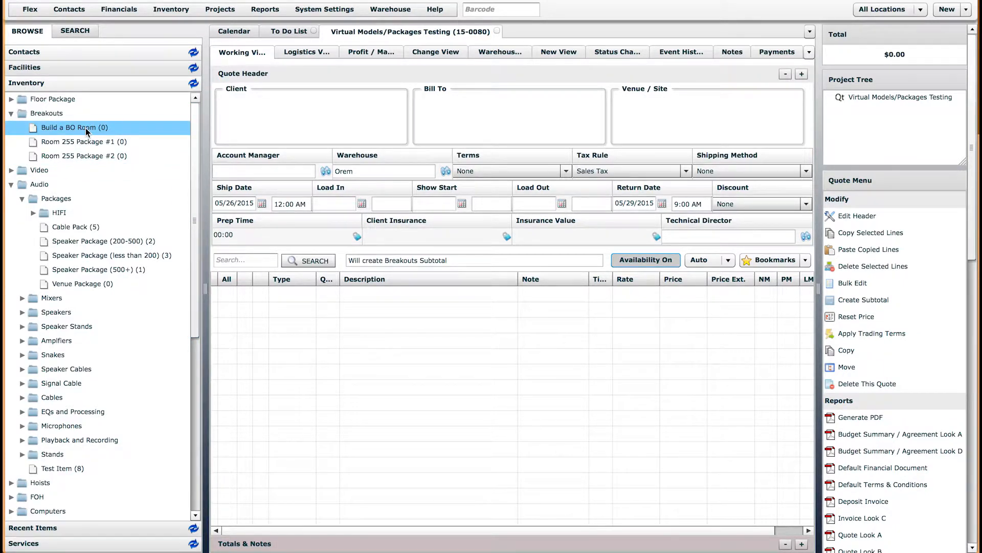
# Open the Build a BO Room item and close its Edit Inventory Item form without changes
pyautogui.doubleClick(85, 128)
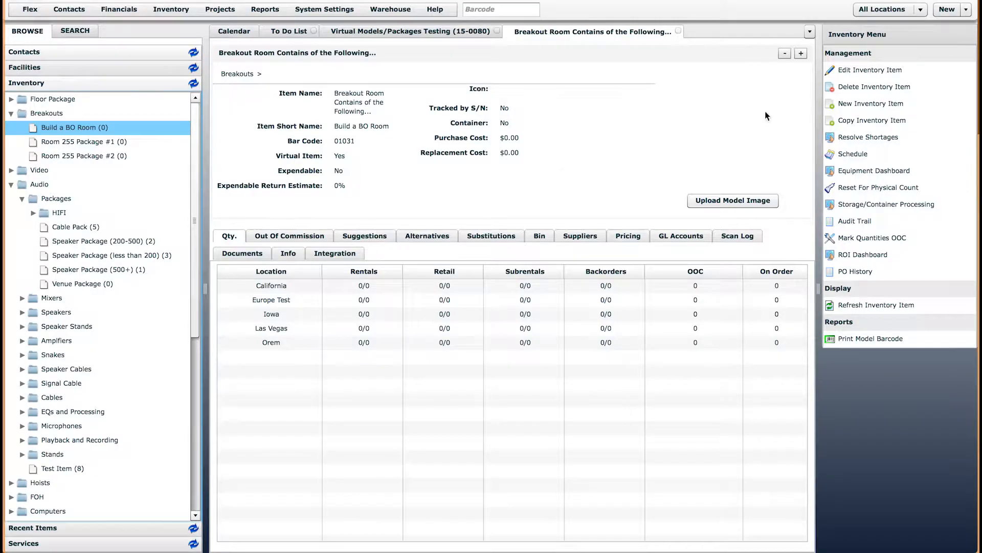
pyautogui.click(857, 70)
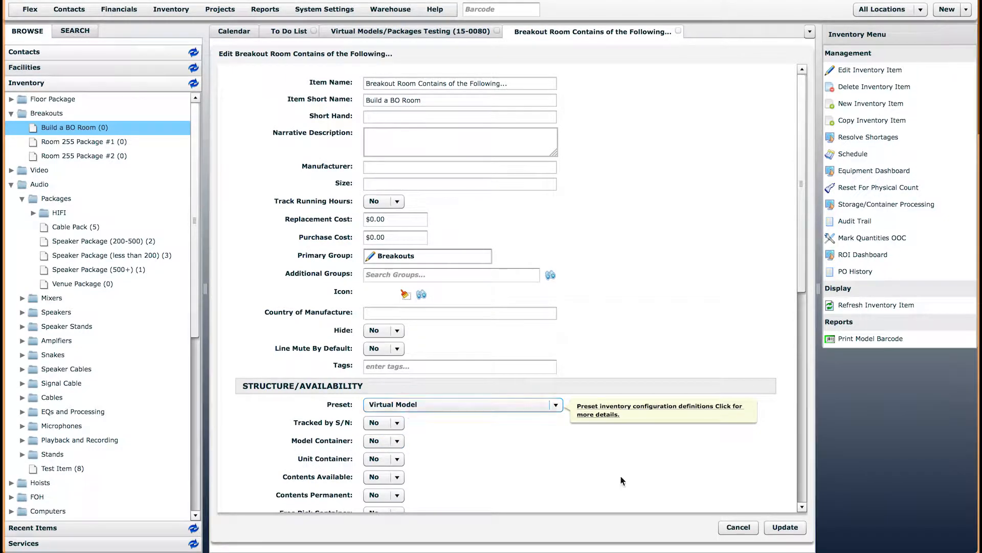
pyautogui.click(740, 526)
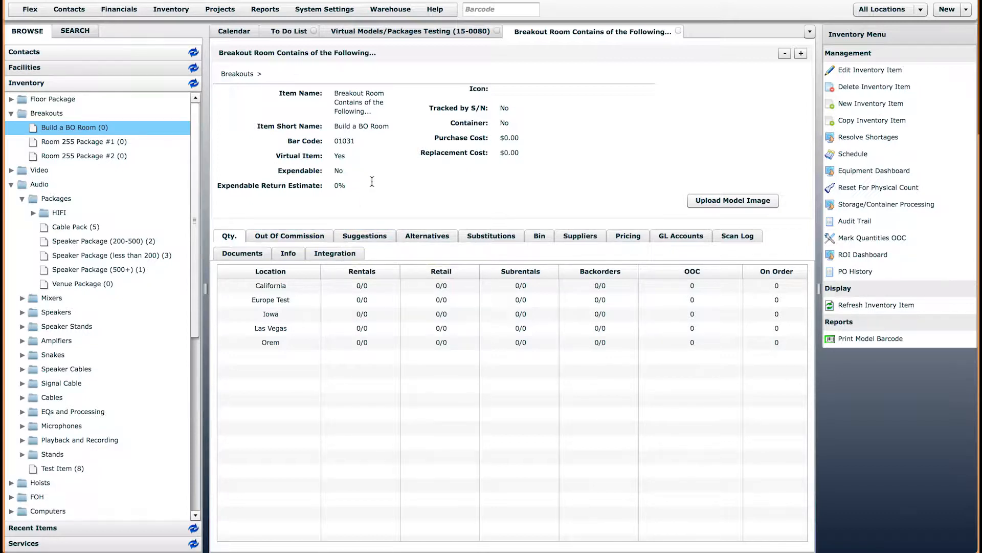
# Review the item's suggested screens, projectors, mixers and speakers, highlight its names, then return to the quote
pyautogui.click(365, 233)
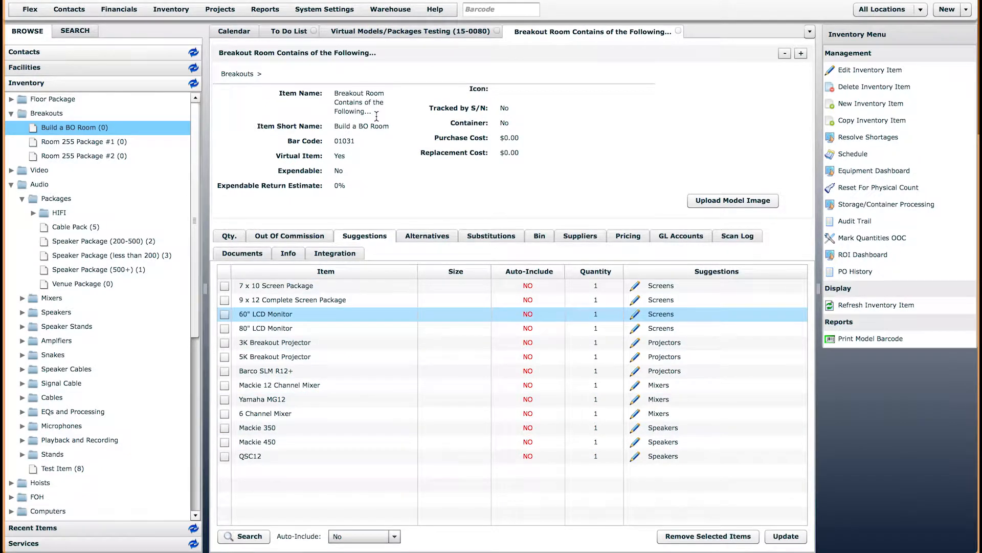
pyautogui.moveTo(333, 93); pyautogui.dragTo(386, 115)
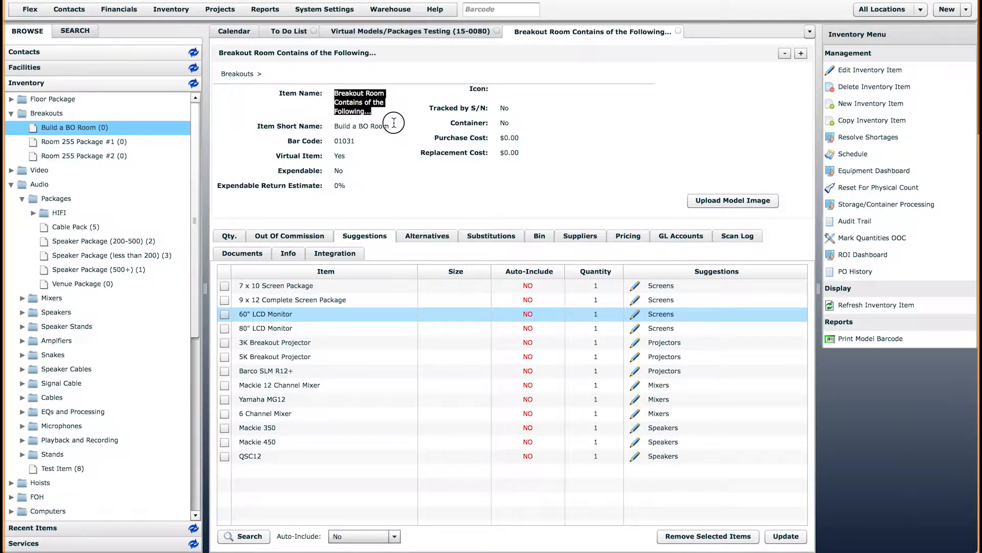
pyautogui.click(384, 116)
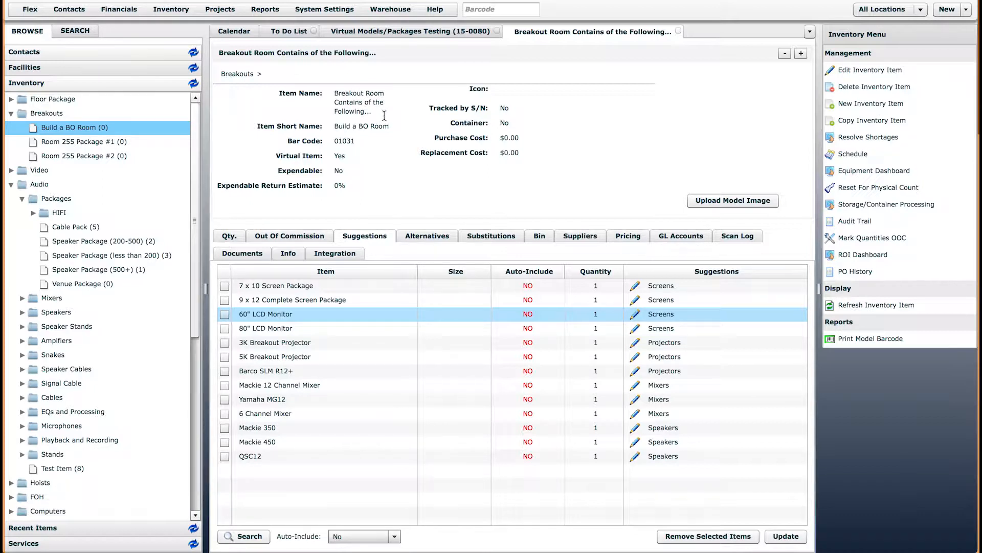
pyautogui.moveTo(335, 126); pyautogui.dragTo(397, 128)
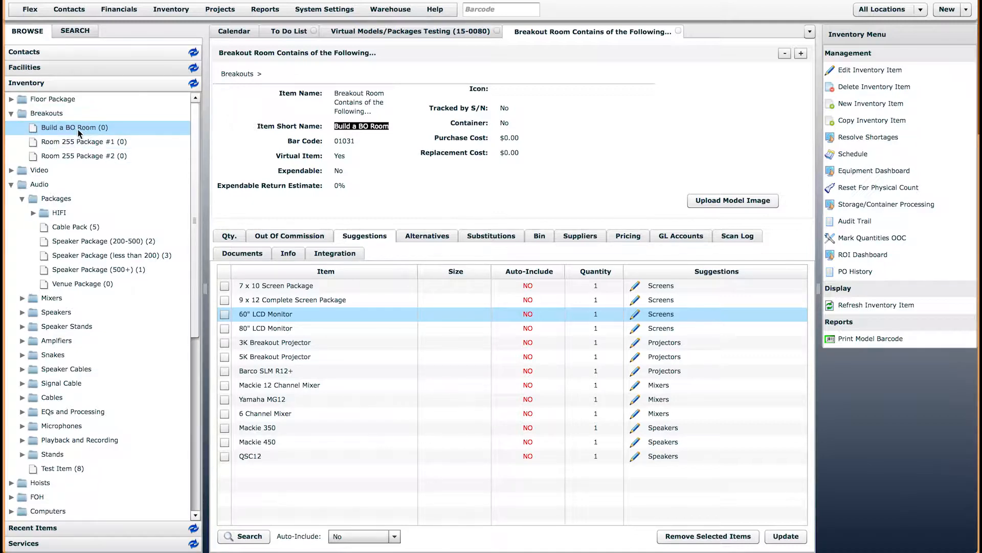
pyautogui.click(357, 34)
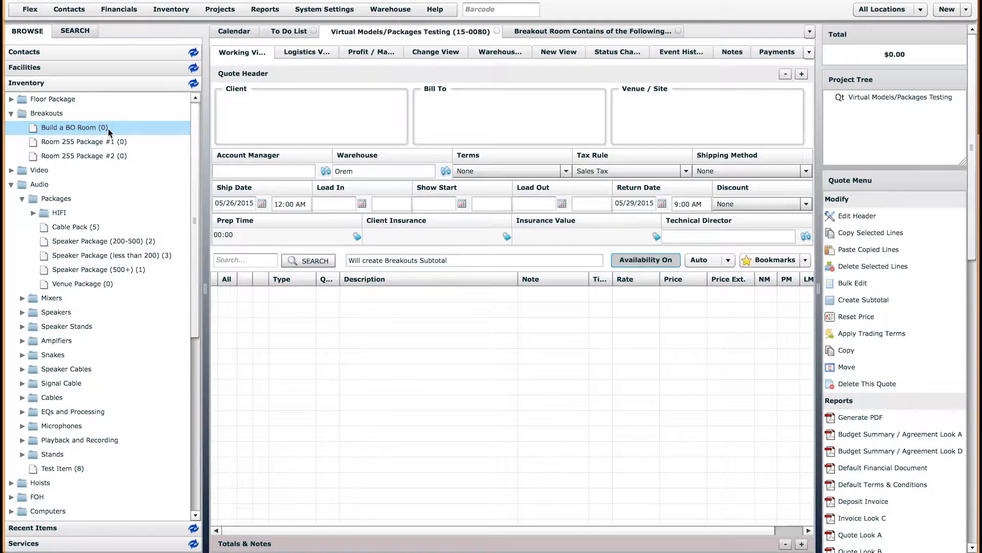
# Drag Build a BO Room into the quote at default quantity and close its suggestions without adding any
pyautogui.moveTo(76, 131); pyautogui.dragTo(324, 334)
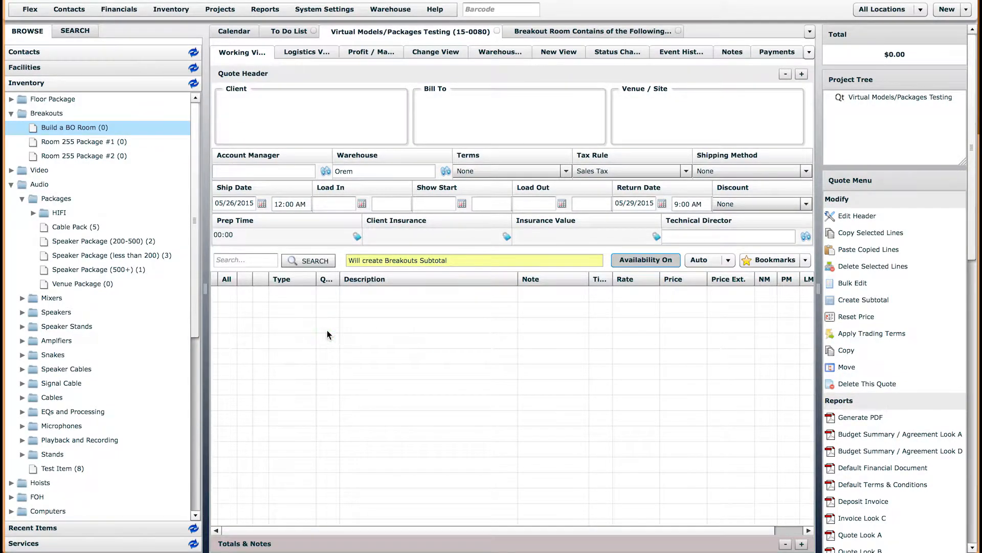
pyautogui.click(533, 311)
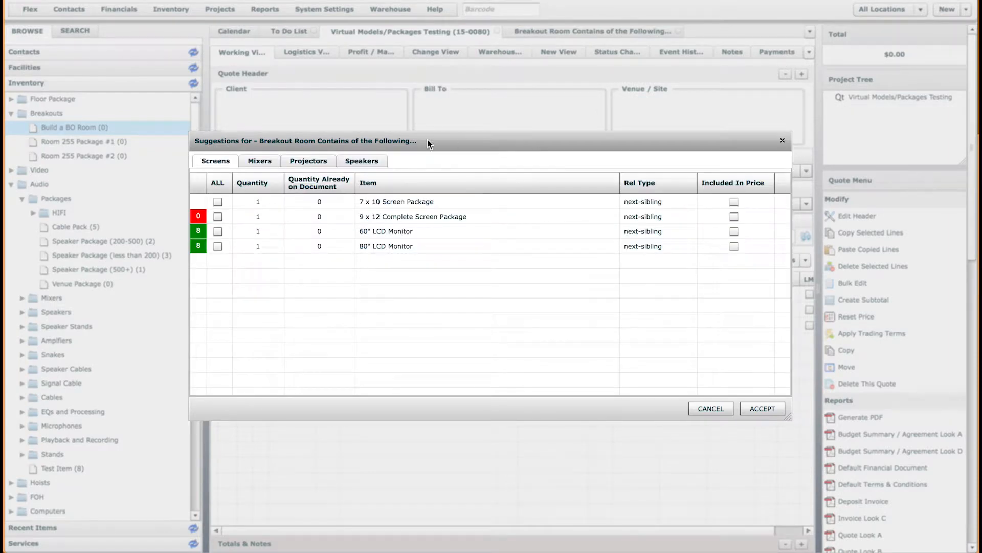
pyautogui.click(256, 160)
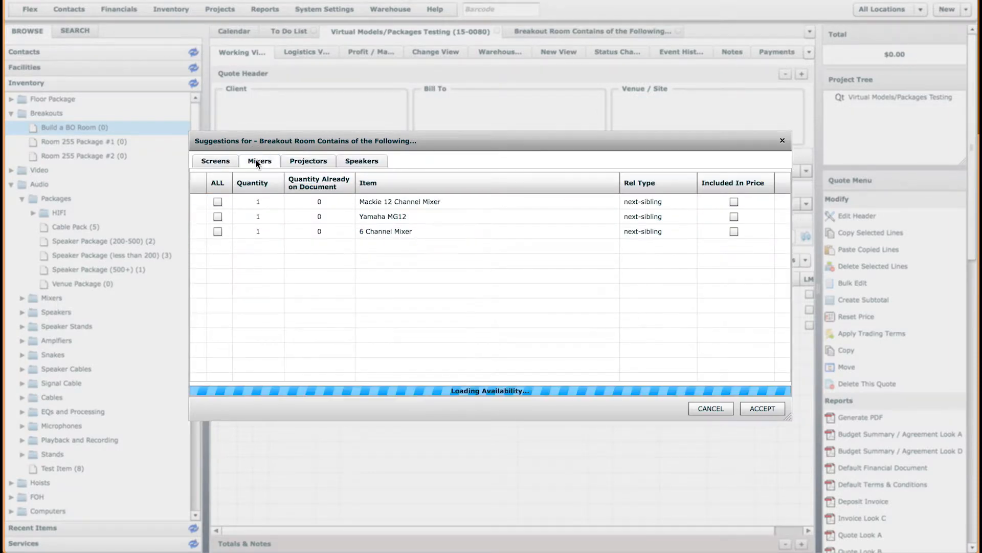
pyautogui.click(301, 160)
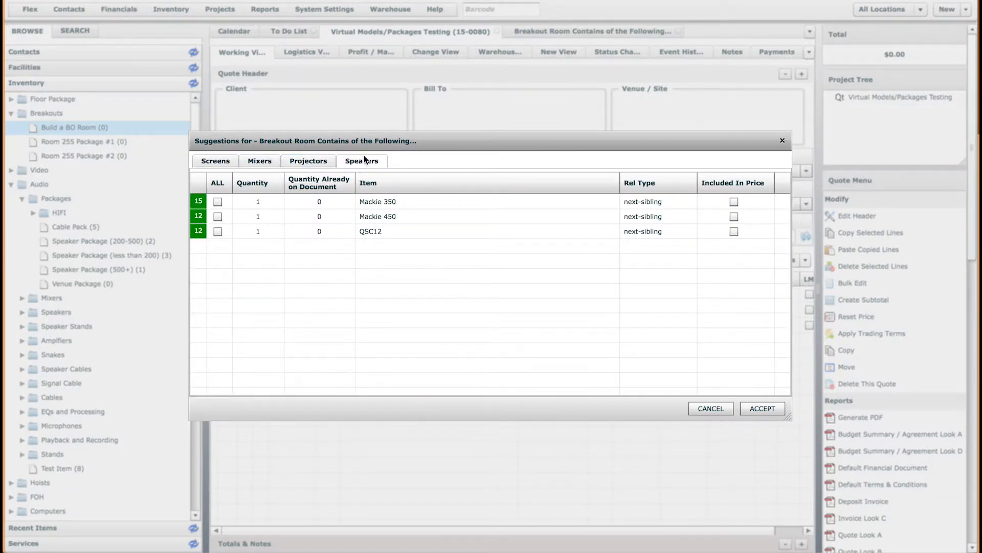
pyautogui.moveTo(374, 146); pyautogui.dragTo(716, 172)
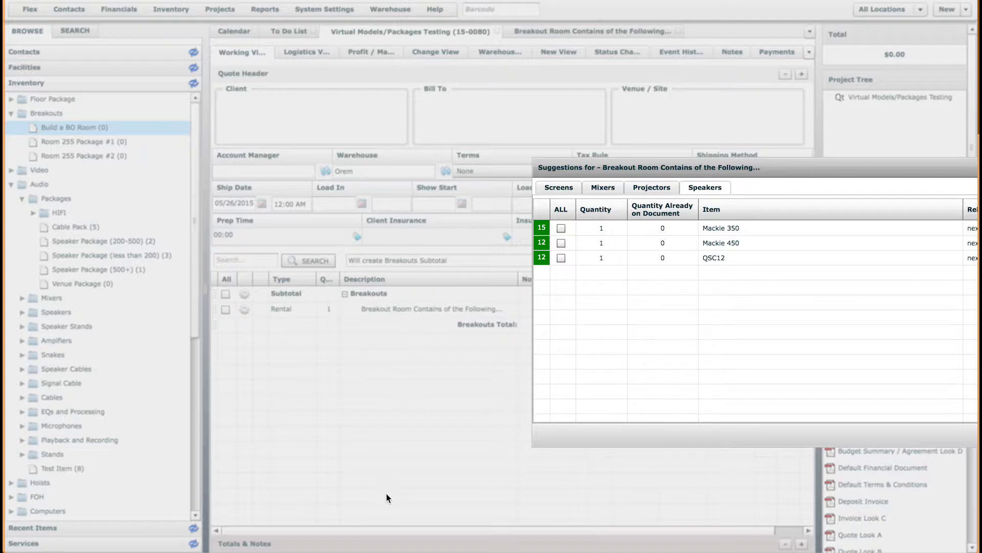
pyautogui.moveTo(616, 167); pyautogui.dragTo(287, 145)
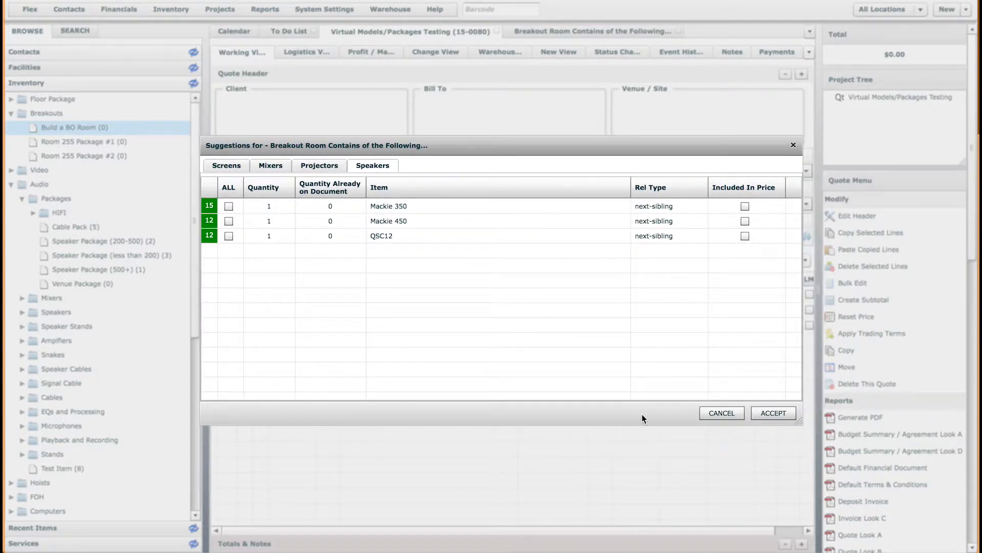
pyautogui.click(721, 413)
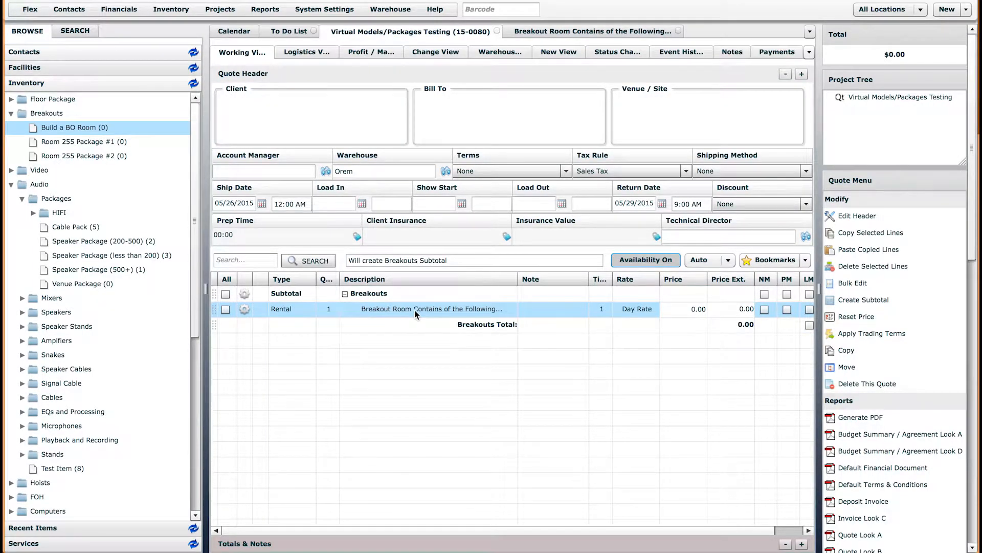
# Review the Build a BO Room item's 13 suggested items, none auto-included, and bring up the Inventory menu
pyautogui.click(543, 33)
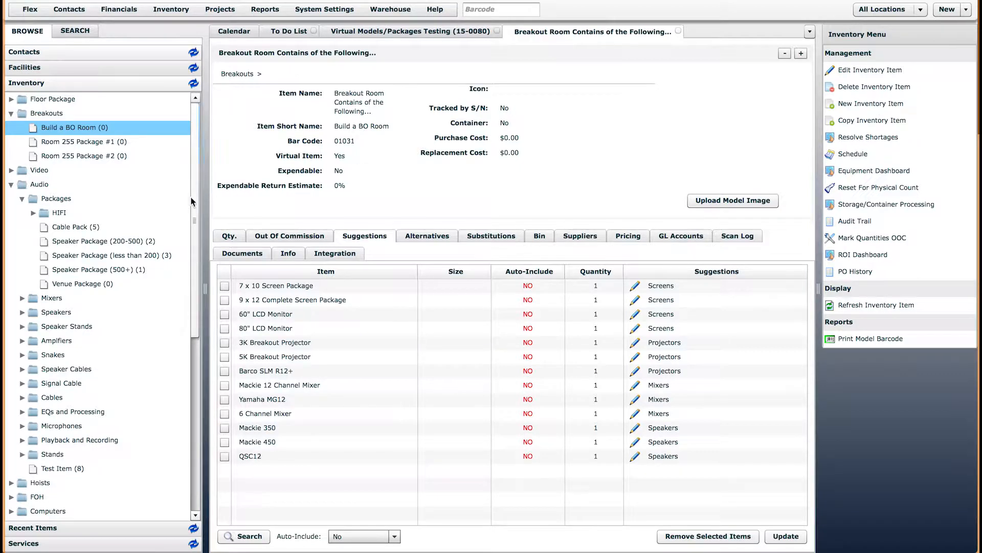
pyautogui.moveTo(194, 335); pyautogui.dragTo(193, 215)
pyautogui.click(74, 31)
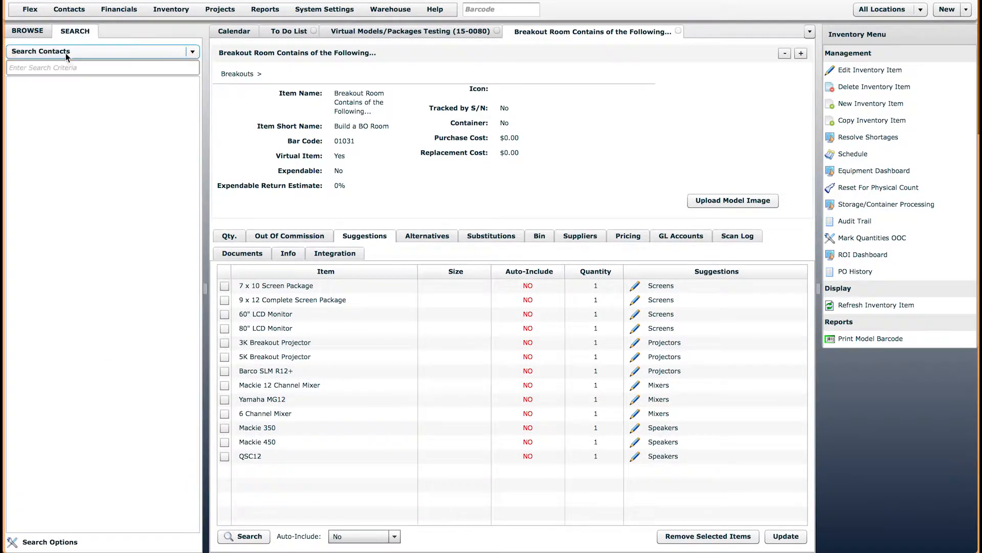
pyautogui.click(30, 32)
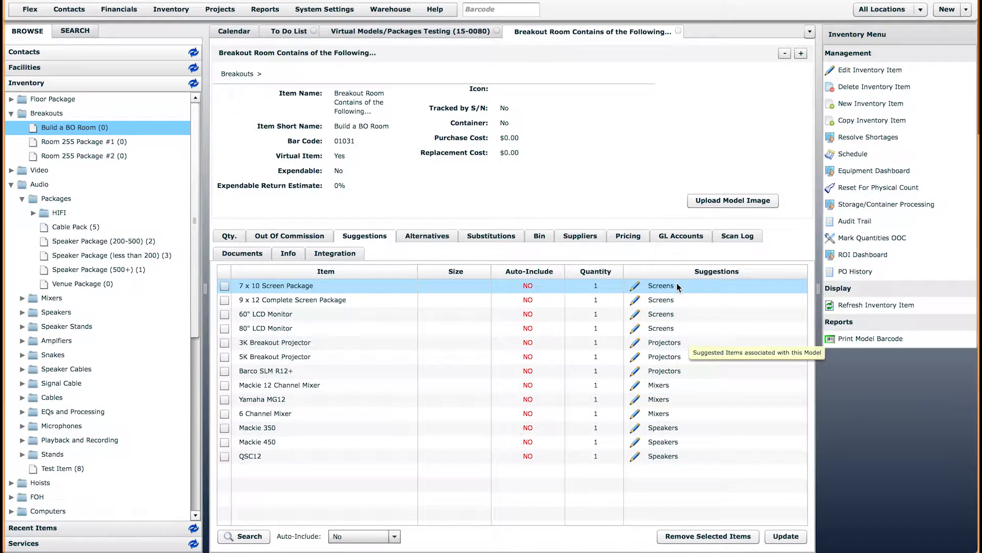
pyautogui.click(173, 9)
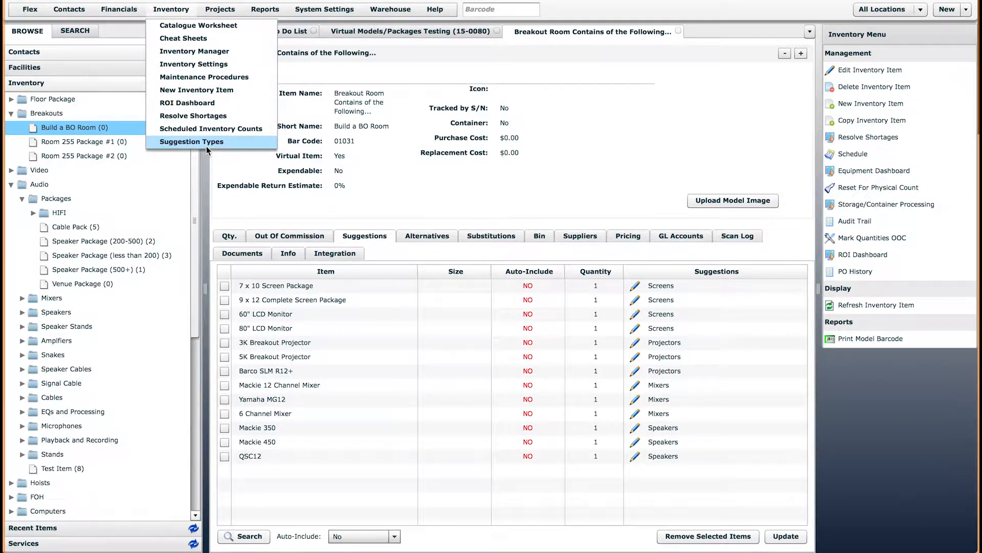
# Open Inventory > Suggestion Types, glance at the Breakout Room tab, and select the Screens row
pyautogui.click(194, 141)
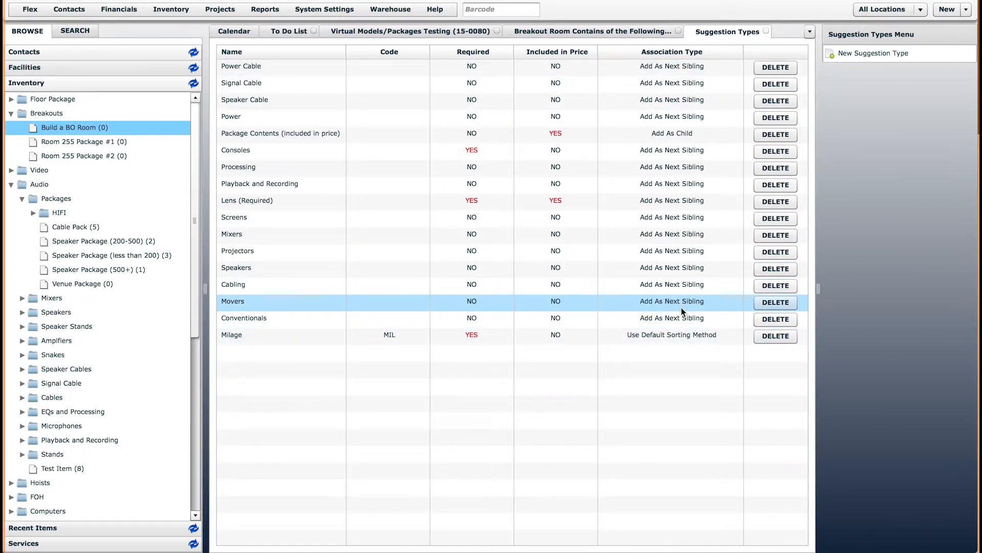
pyautogui.click(543, 33)
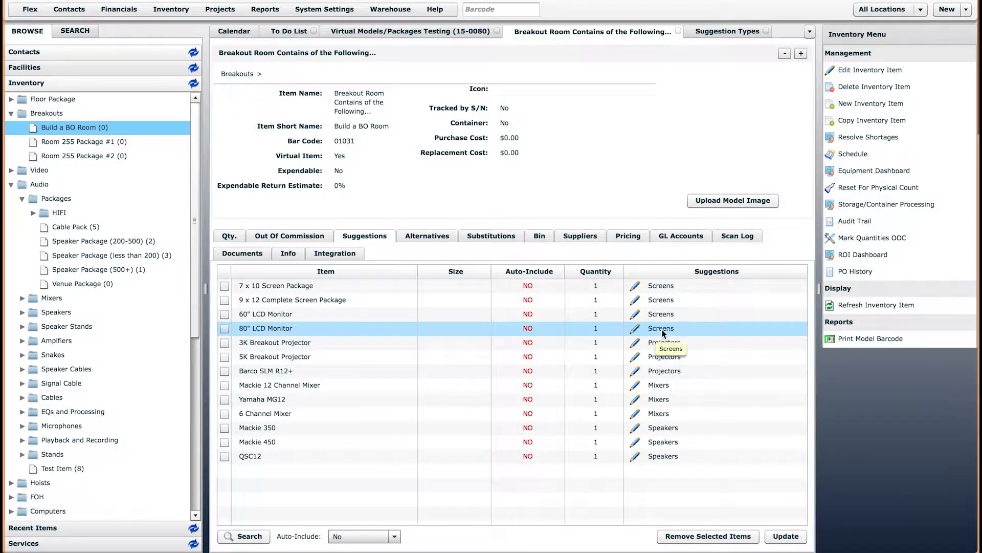
pyautogui.click(705, 32)
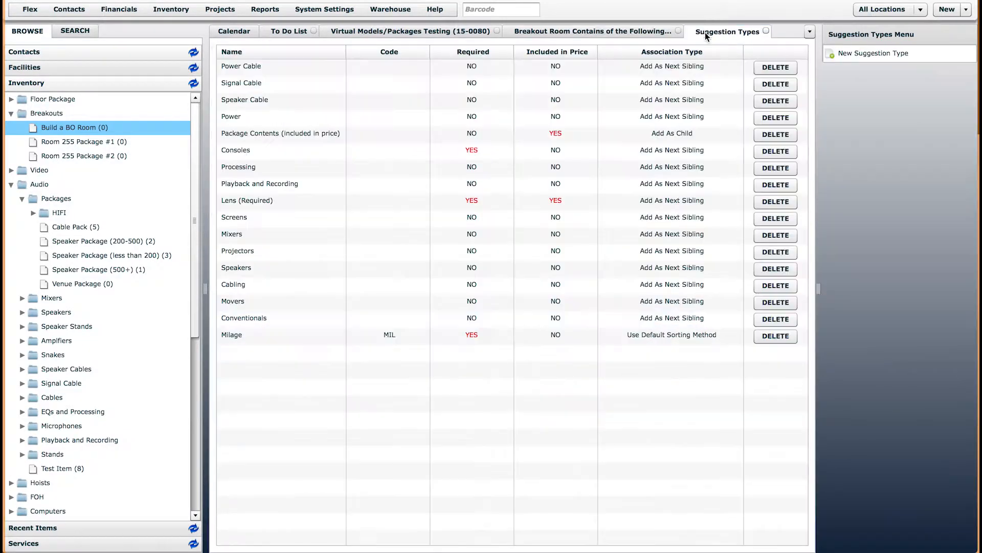
pyautogui.click(235, 223)
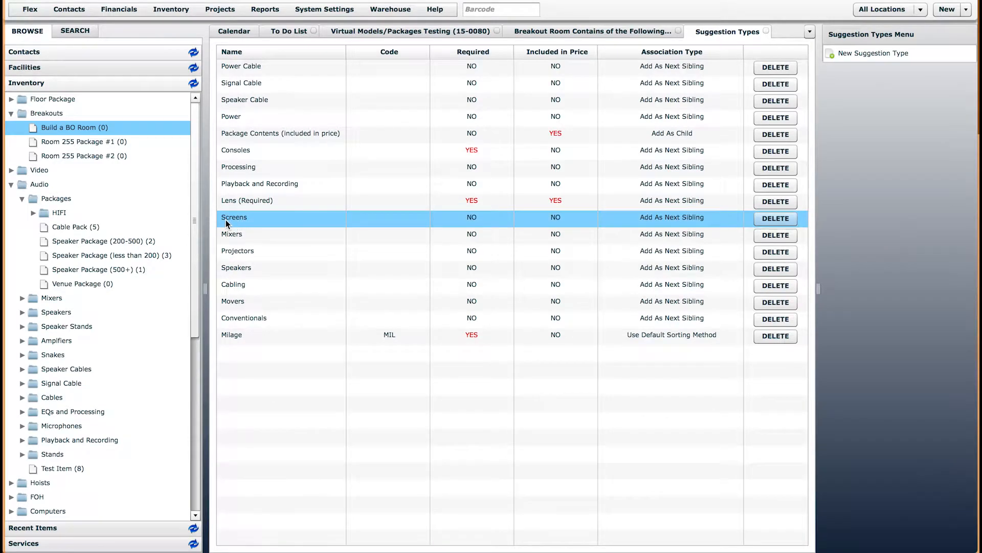
# Open the Screens suggestion type and compare it with the Breakout Room item's pricing and suggestions
pyautogui.doubleClick(226, 220)
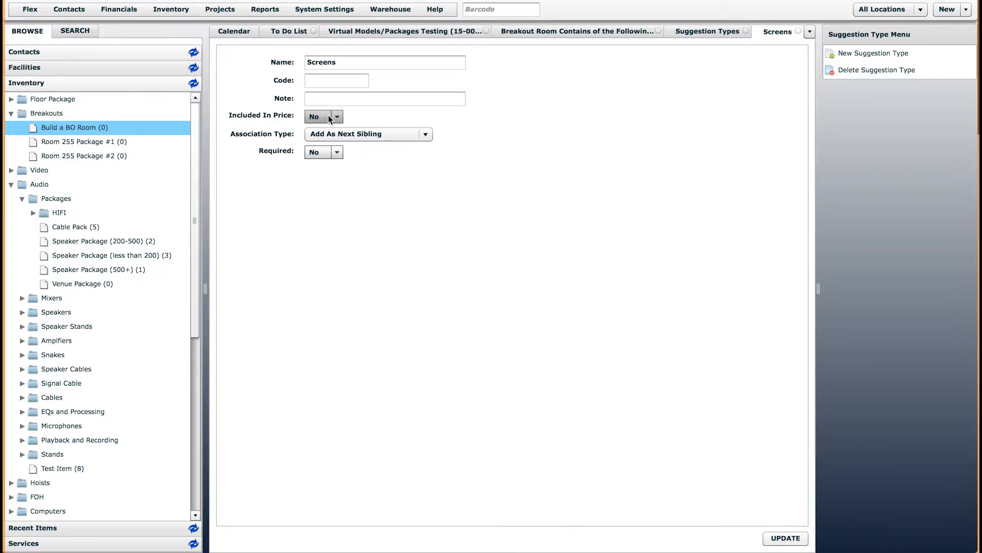
pyautogui.click(598, 33)
pyautogui.click(639, 236)
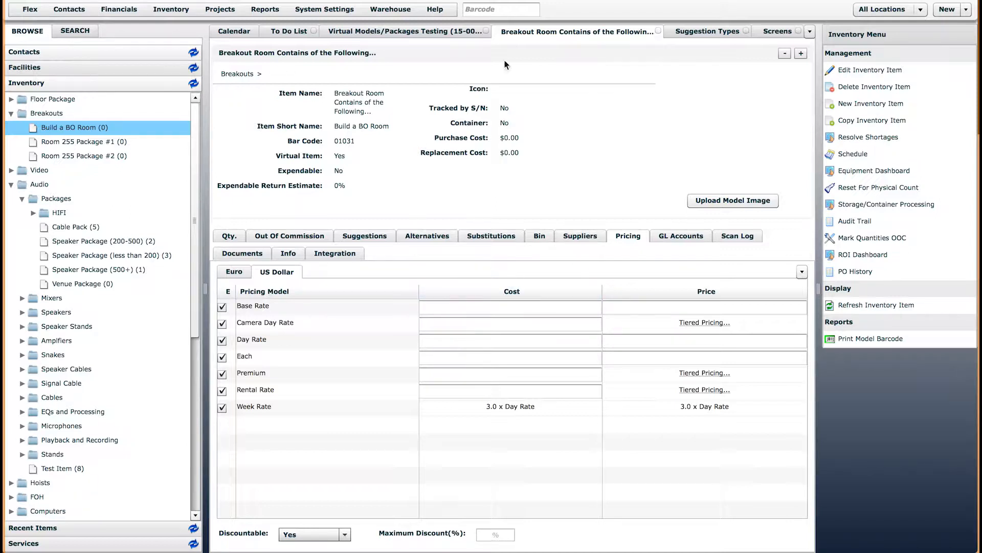
pyautogui.click(370, 236)
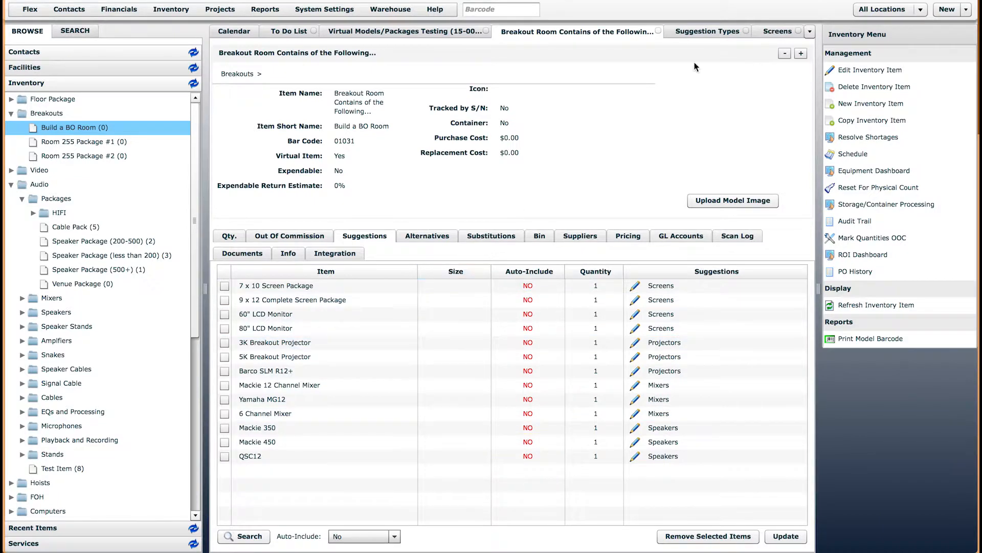
pyautogui.click(778, 32)
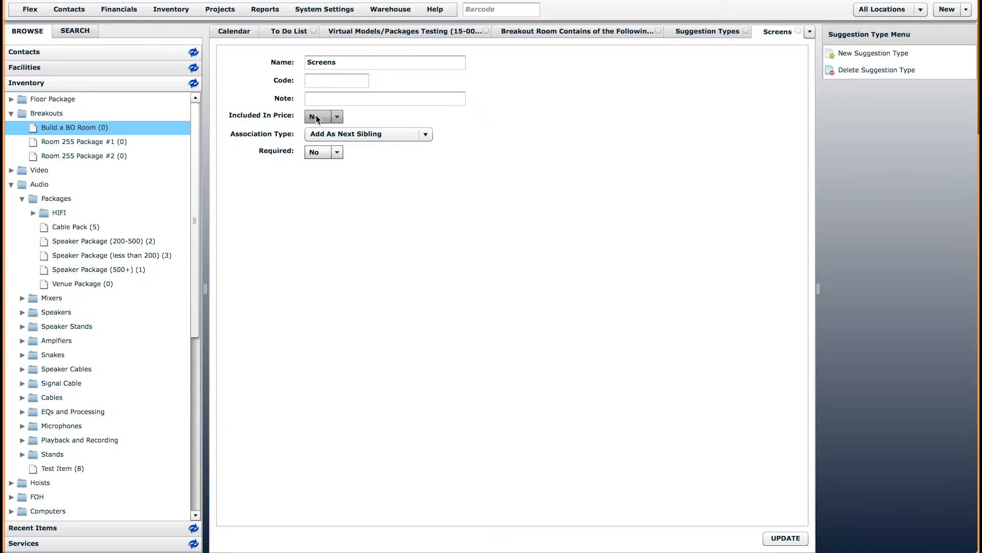
# Keep Screens at Add As Next Sibling association and not required, then return to Breakout Room
pyautogui.click(339, 138)
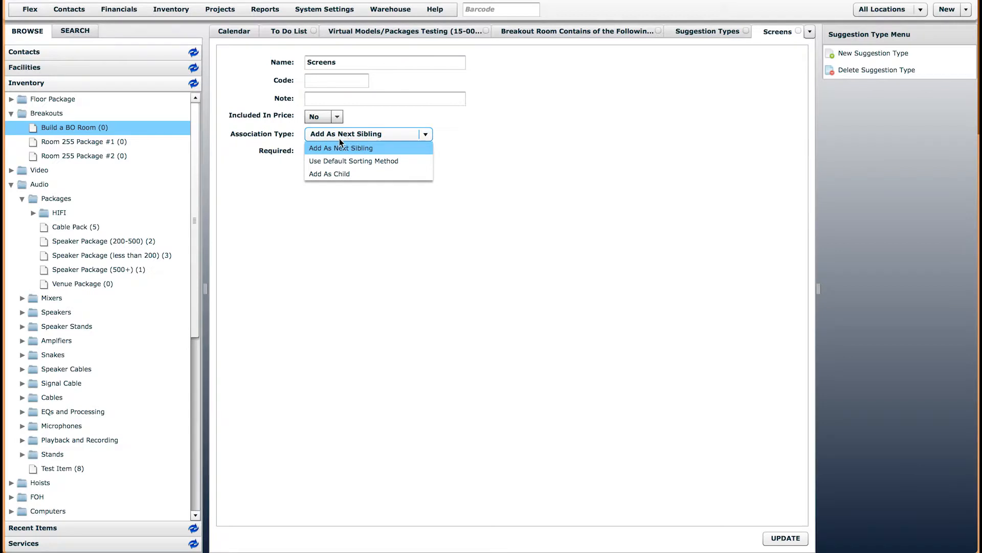
pyautogui.click(322, 138)
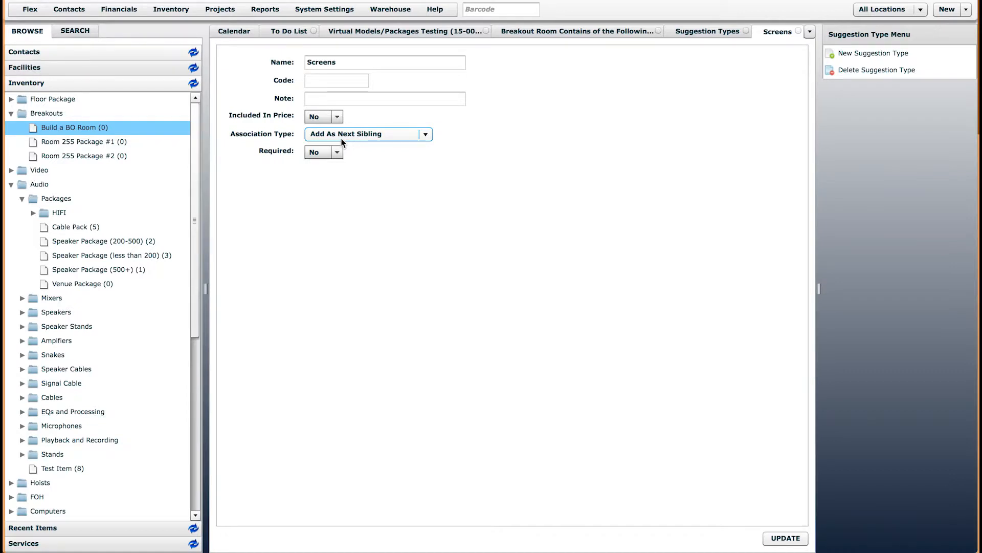
pyautogui.click(604, 31)
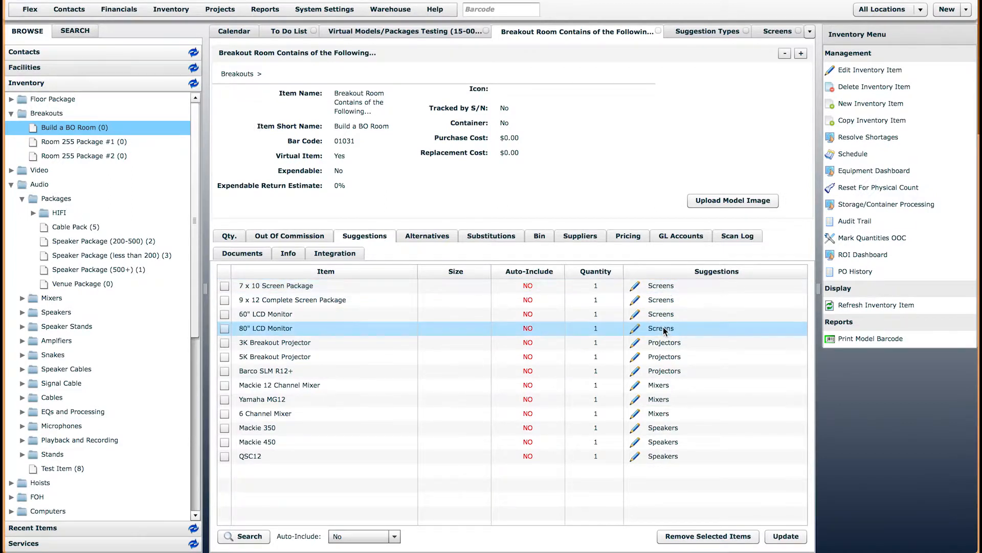
pyautogui.click(776, 31)
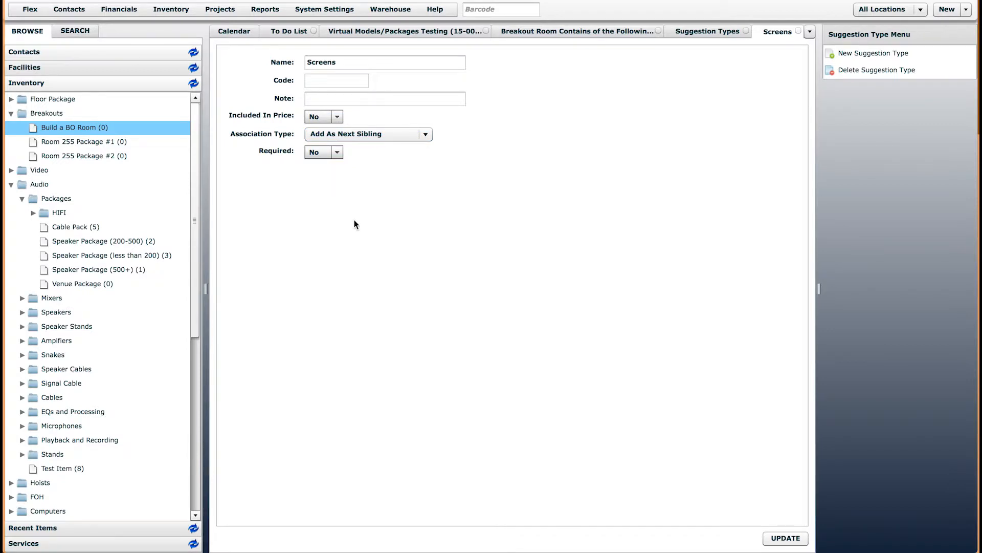
pyautogui.click(326, 153)
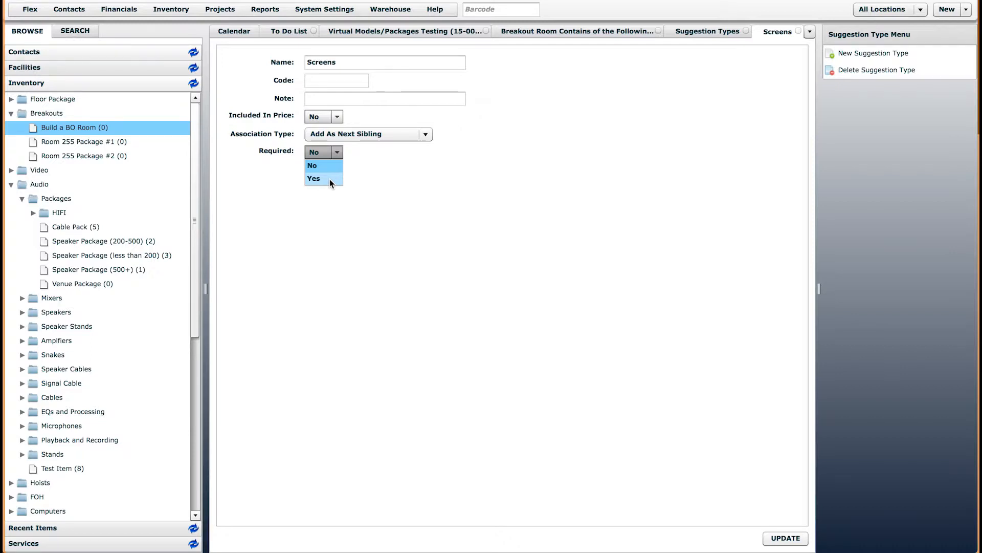
pyautogui.click(433, 174)
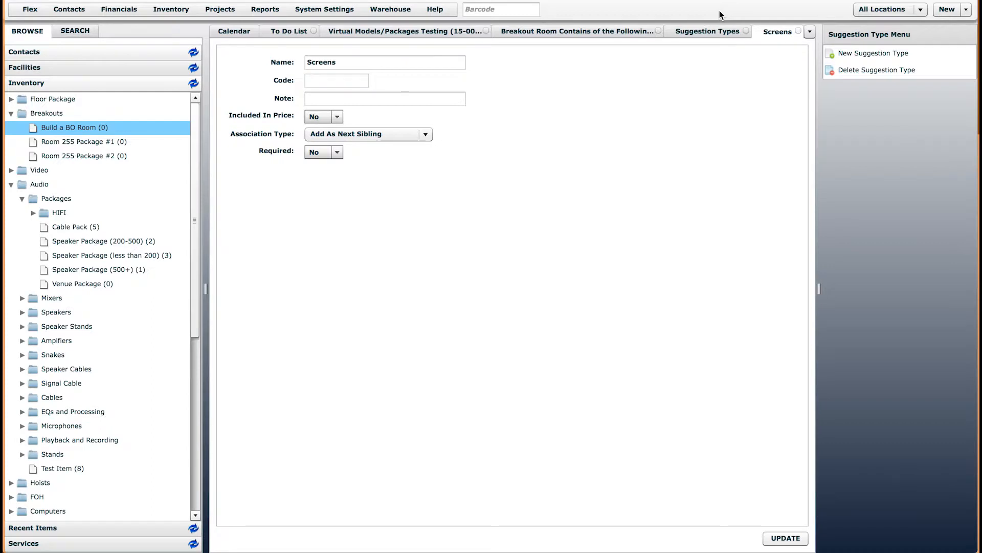
pyautogui.click(609, 33)
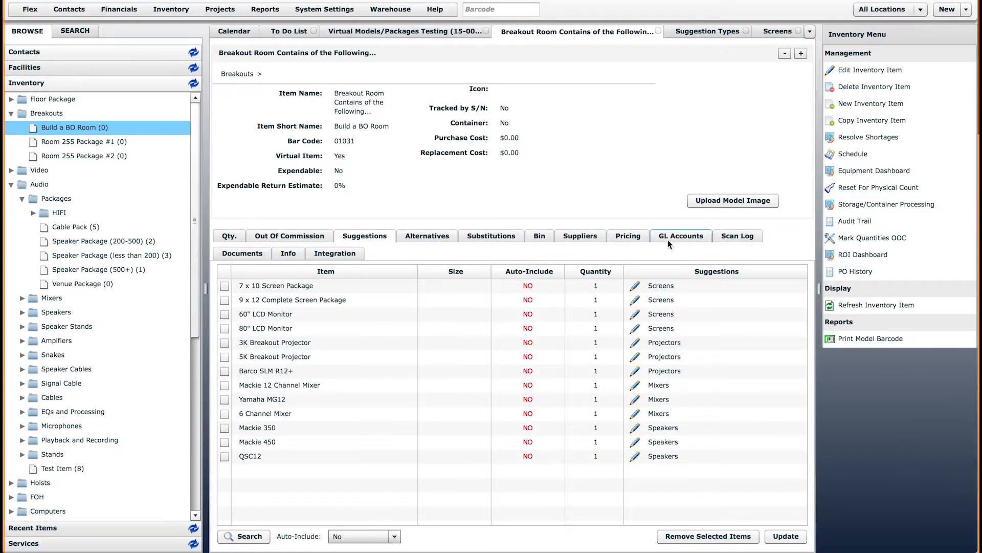
# Look over the Projectors and Mixers suggestion types, then switch back to the Virtual Models/Packages Testing quote
pyautogui.click(670, 344)
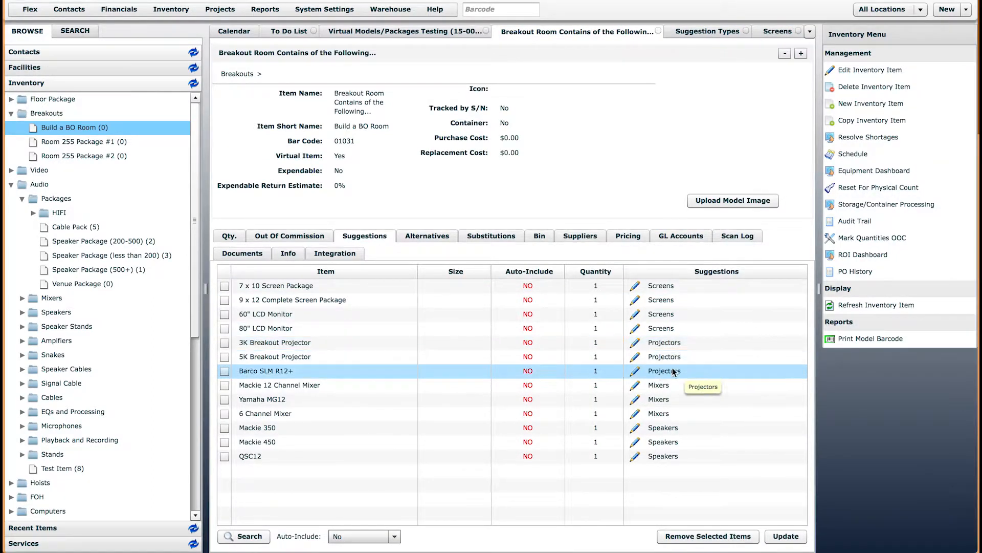
pyautogui.click(708, 32)
pyautogui.click(243, 254)
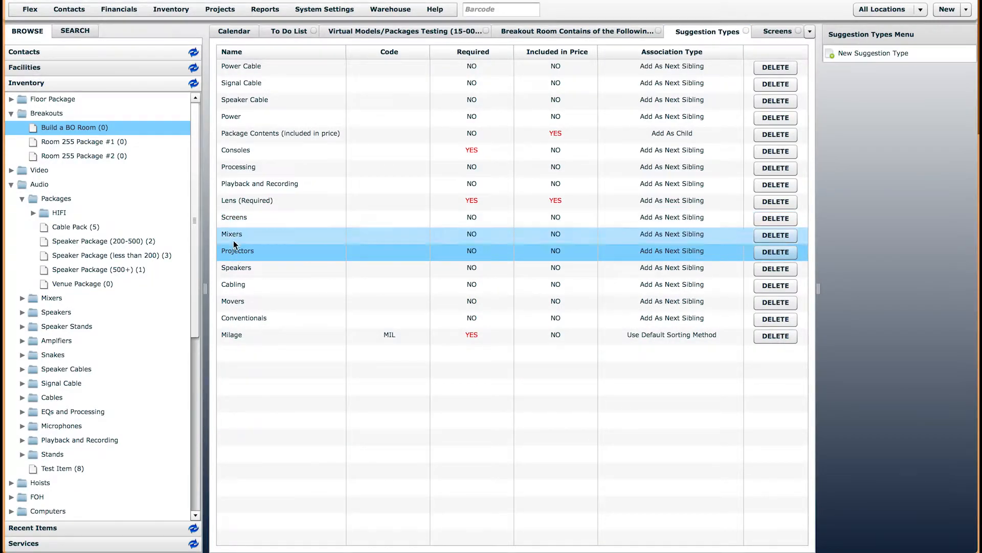
pyautogui.click(239, 238)
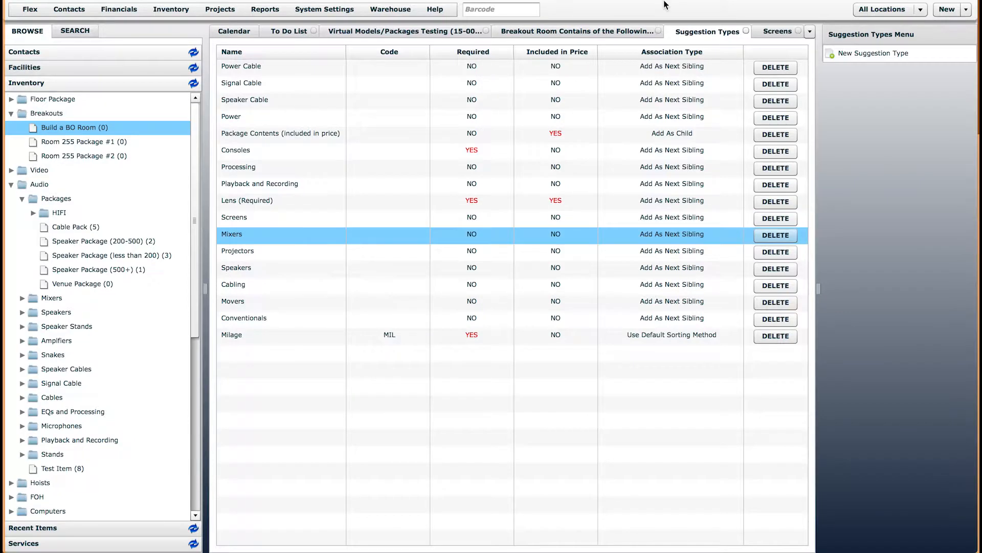
pyautogui.click(388, 27)
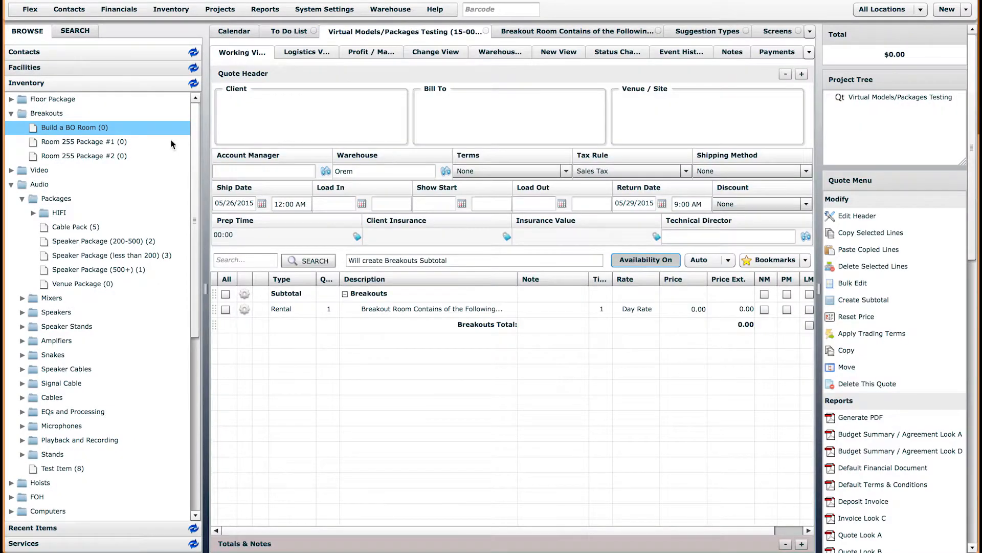
pyautogui.click(294, 313)
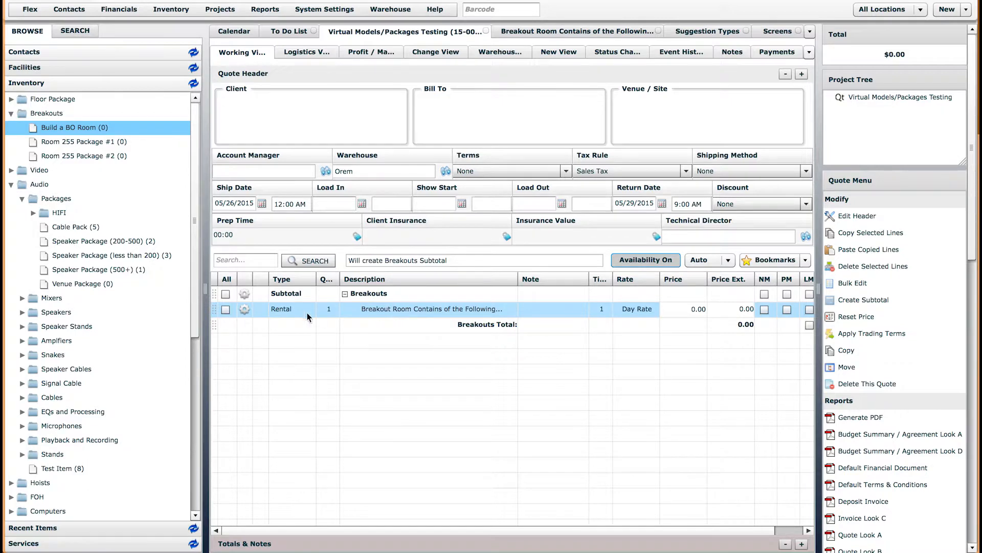
pyautogui.click(245, 310)
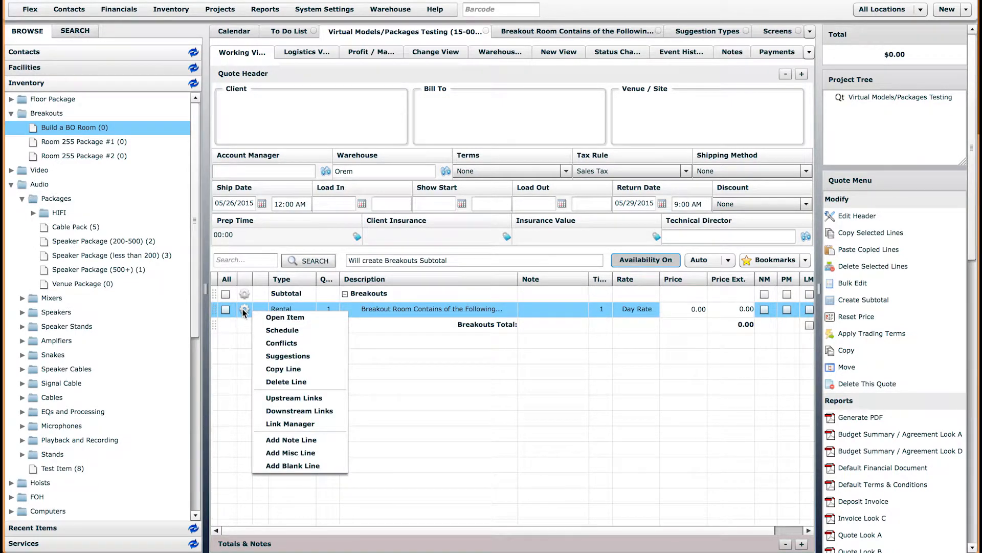
pyautogui.click(287, 356)
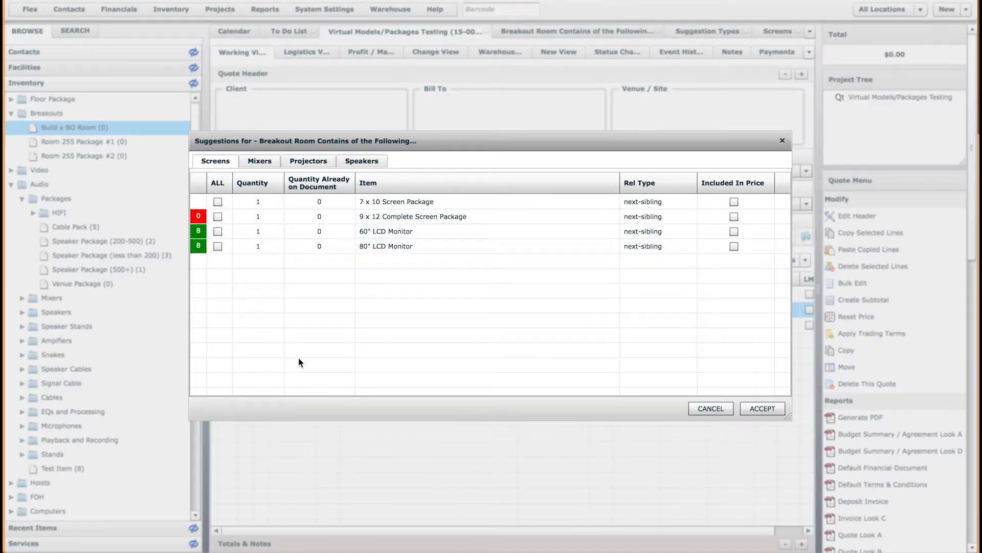
pyautogui.moveTo(358, 132); pyautogui.dragTo(368, 160)
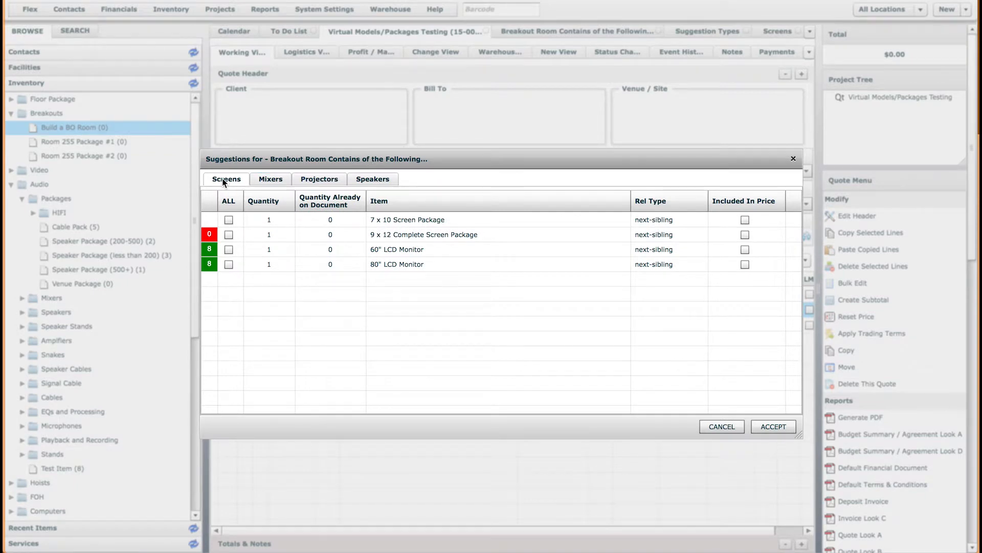
pyautogui.click(264, 178)
pyautogui.click(317, 180)
pyautogui.click(377, 182)
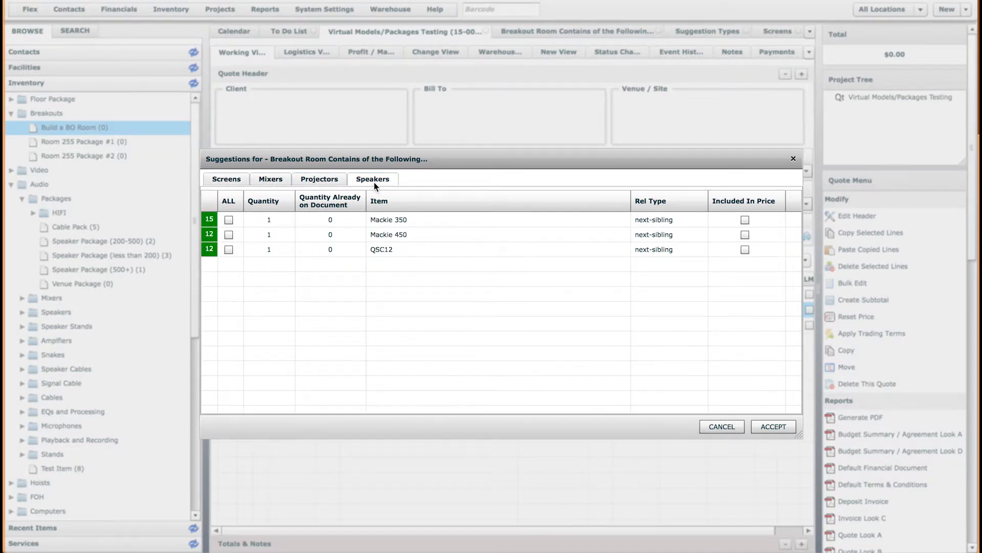
pyautogui.click(226, 185)
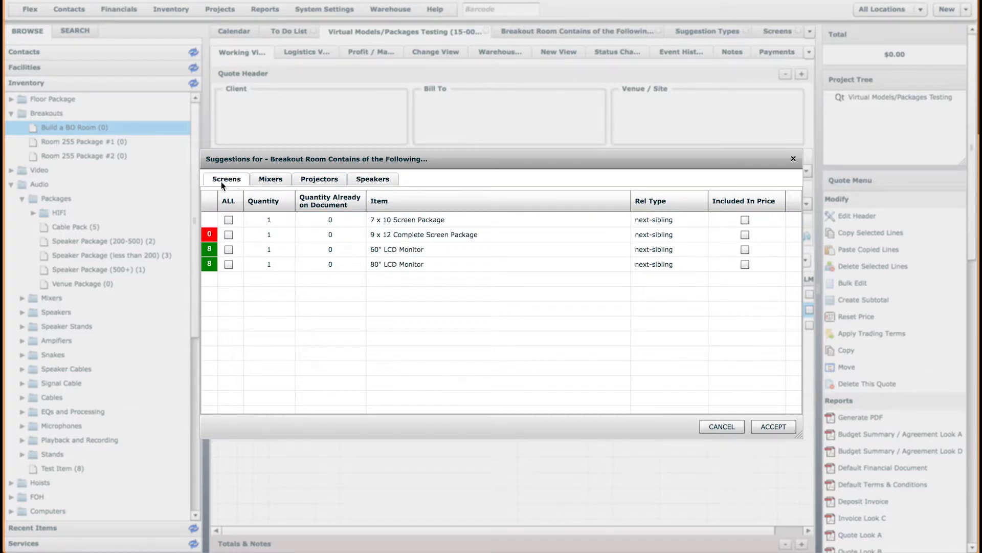
pyautogui.click(711, 424)
pyautogui.click(580, 32)
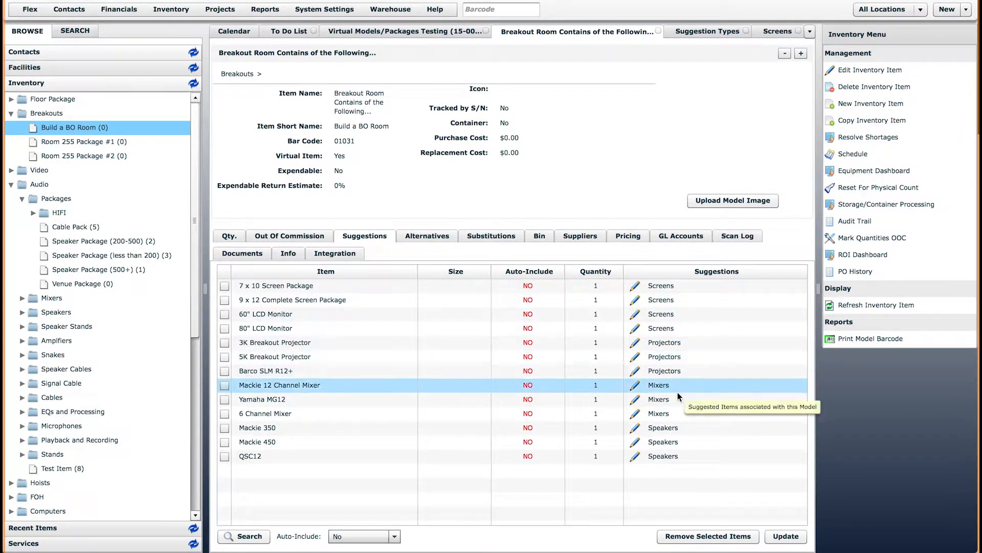
pyautogui.click(447, 32)
pyautogui.click(244, 309)
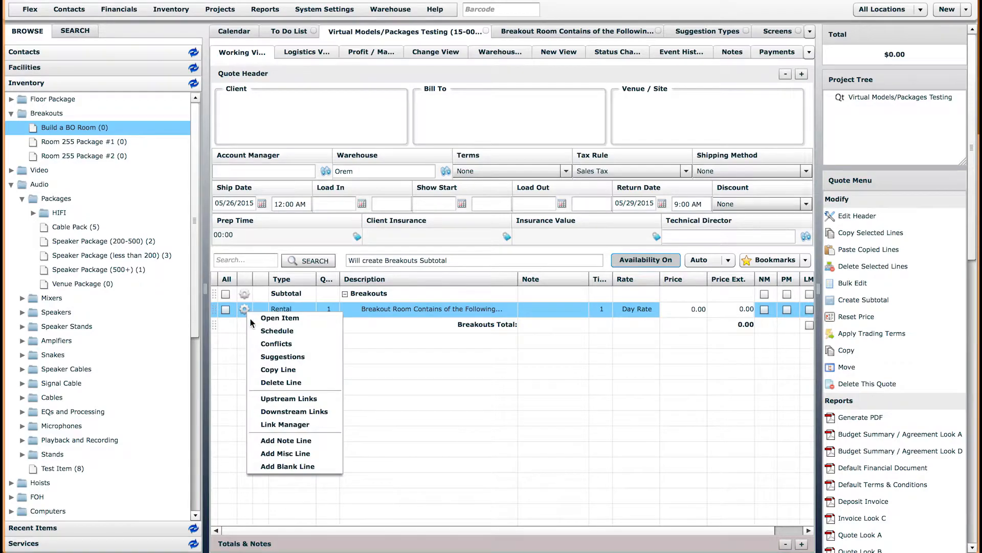
# Open the Breakout Room line's suggestions and browse its Screens, Mixers, Projectors and Speakers tabs
pyautogui.click(283, 355)
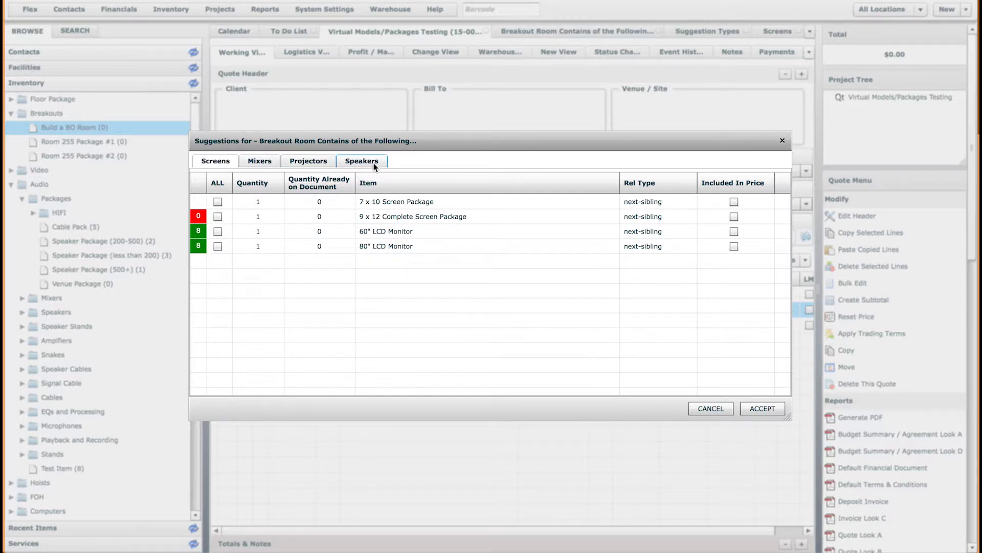
pyautogui.click(248, 165)
pyautogui.click(317, 161)
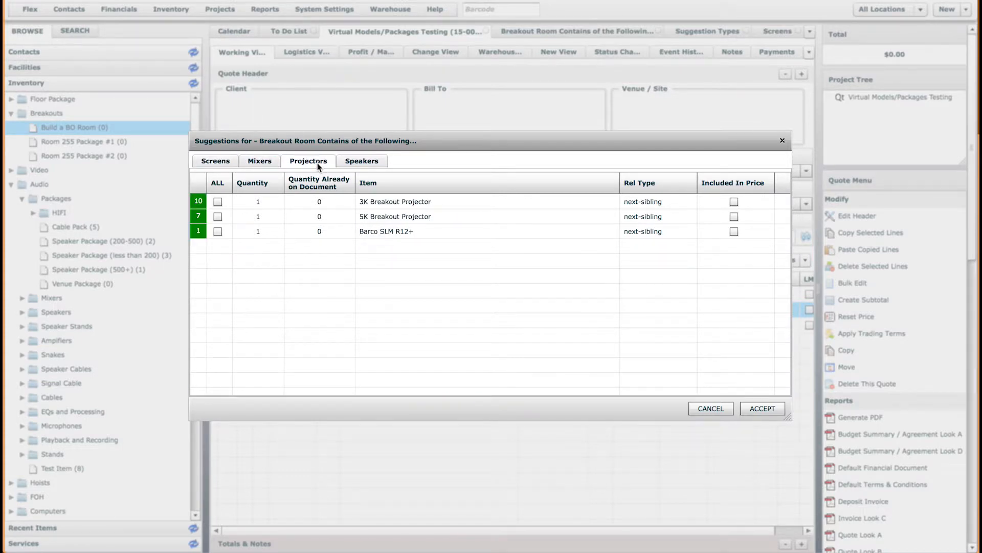
pyautogui.click(360, 163)
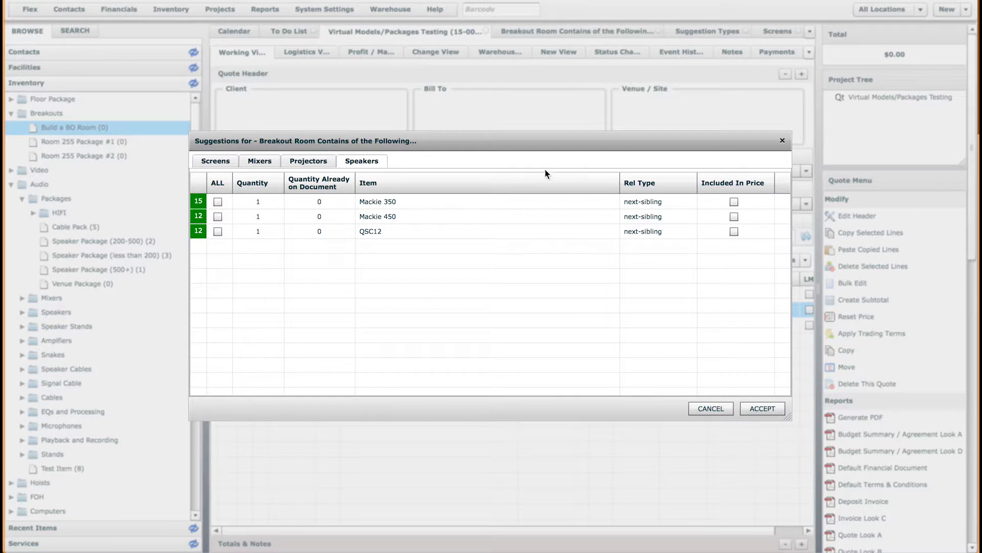
pyautogui.click(210, 161)
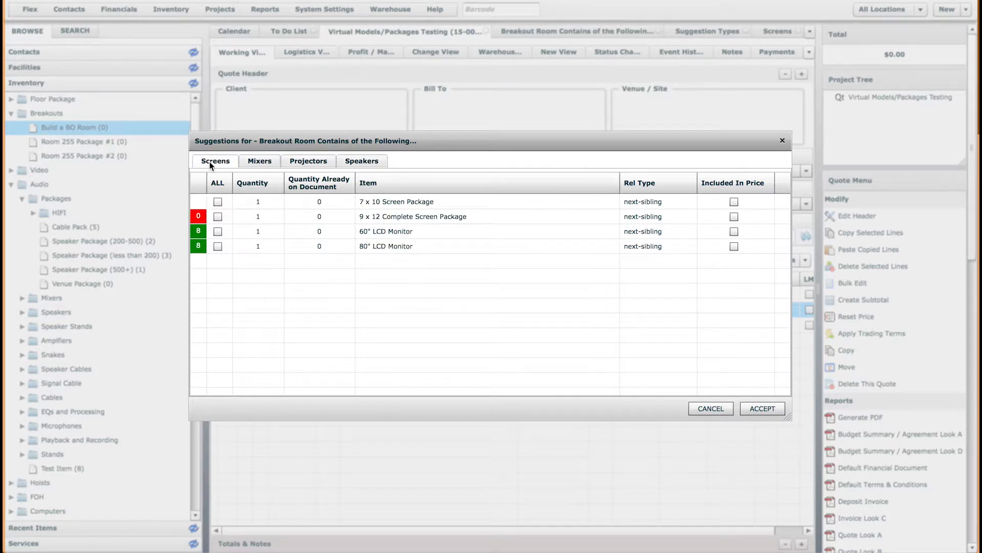
# Check 80" LCD Monitor quantity 2, Mackie 12 Channel Mixer, and QSC12 quantity 2, then accept
pyautogui.click(219, 246)
pyautogui.click(255, 246)
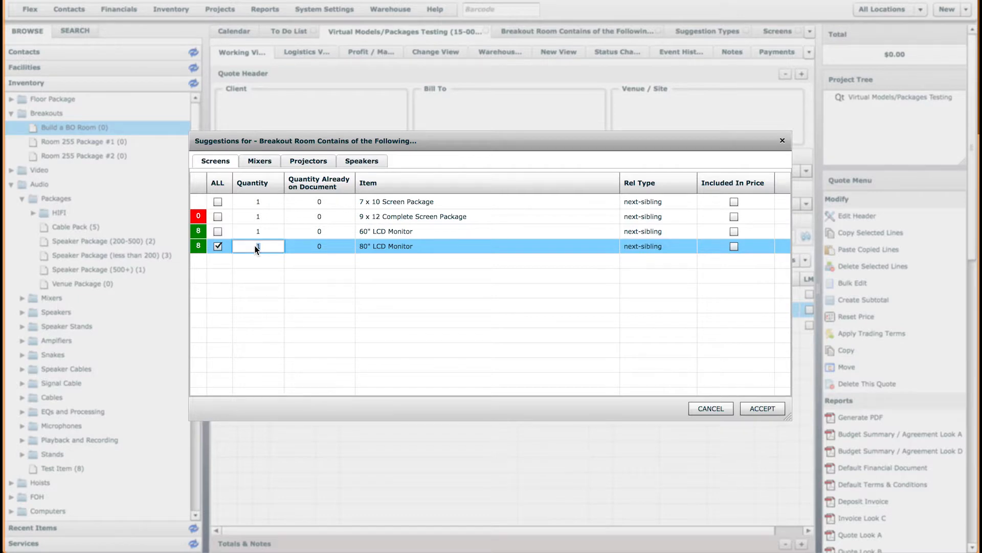
pyautogui.write('2')
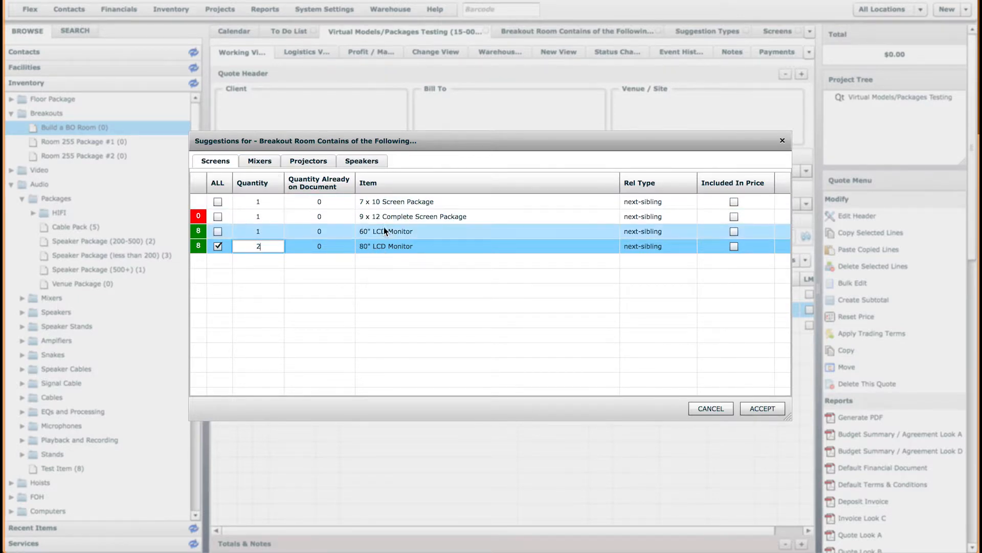
pyautogui.click(259, 162)
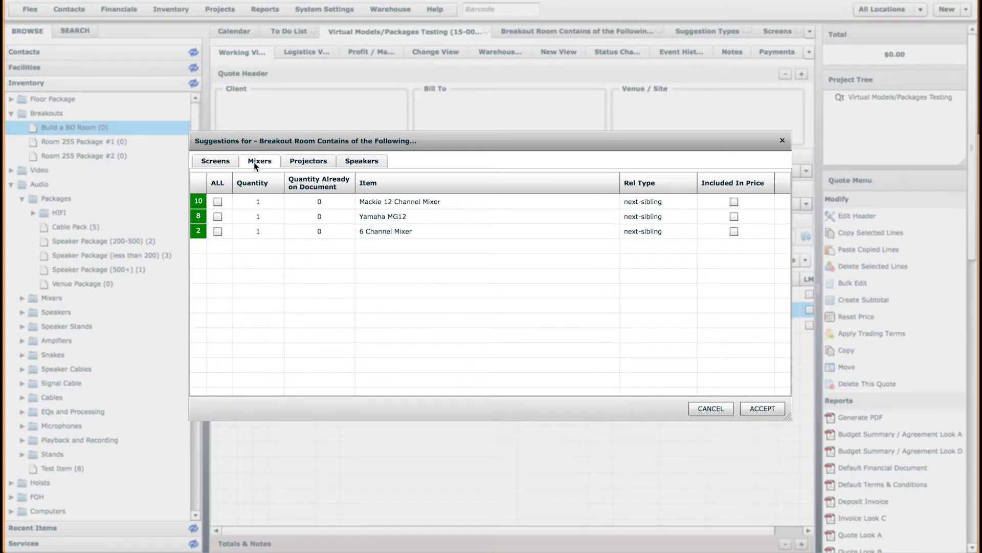
pyautogui.click(217, 202)
pyautogui.click(324, 162)
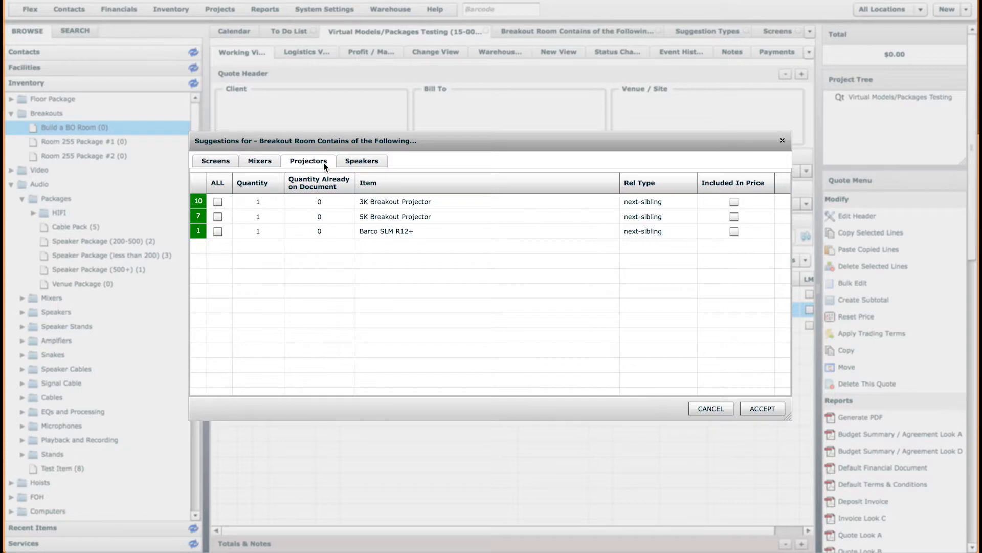
pyautogui.click(358, 161)
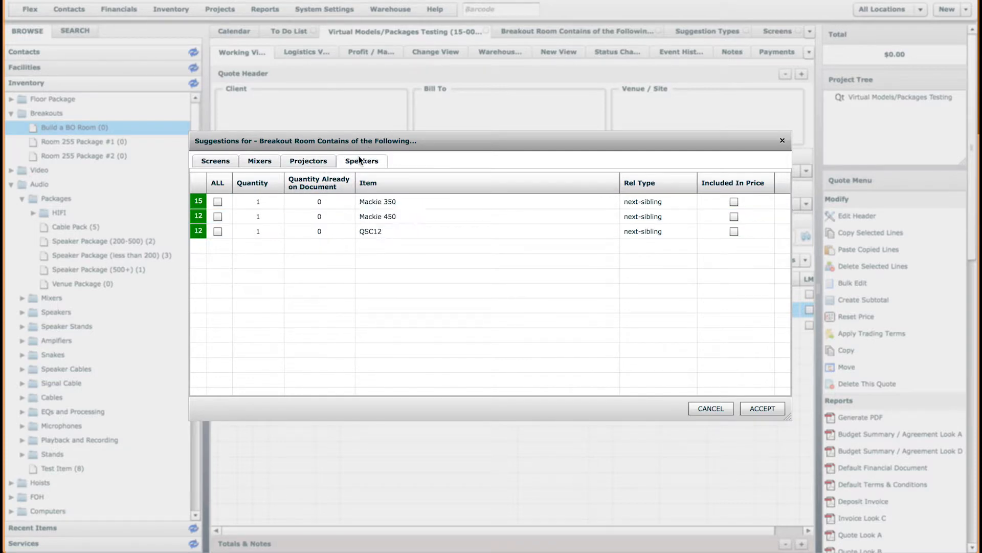
pyautogui.click(217, 231)
pyautogui.click(256, 231)
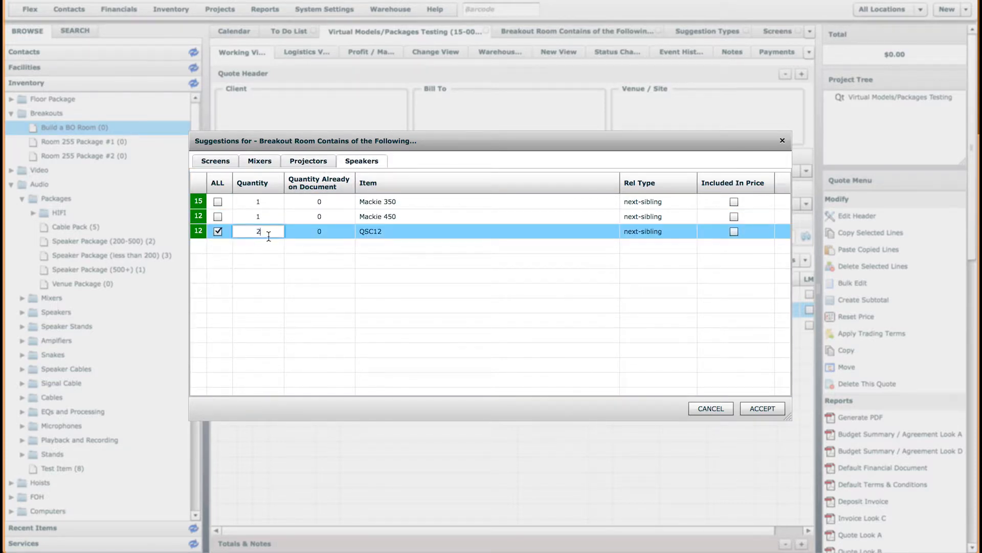
pyautogui.click(327, 290)
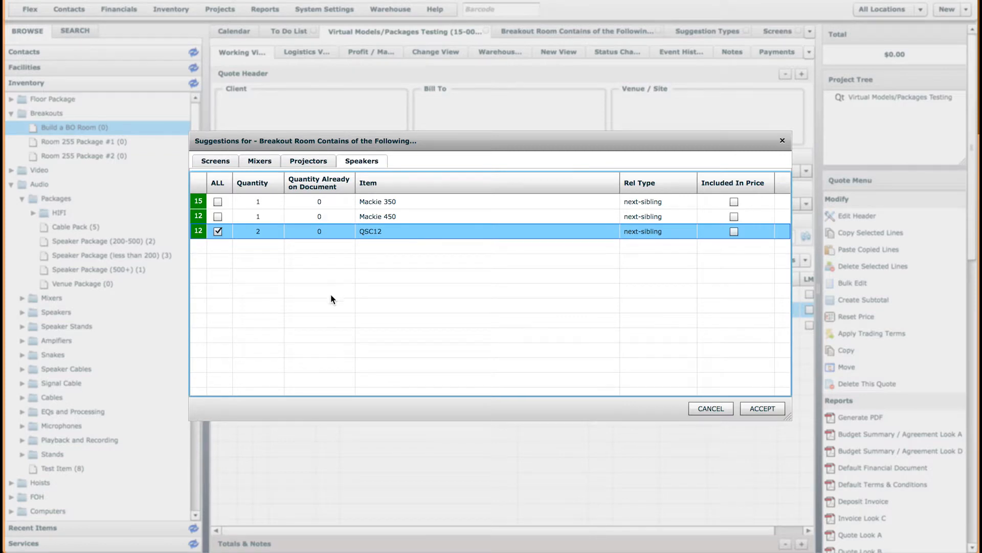
pyautogui.click(778, 407)
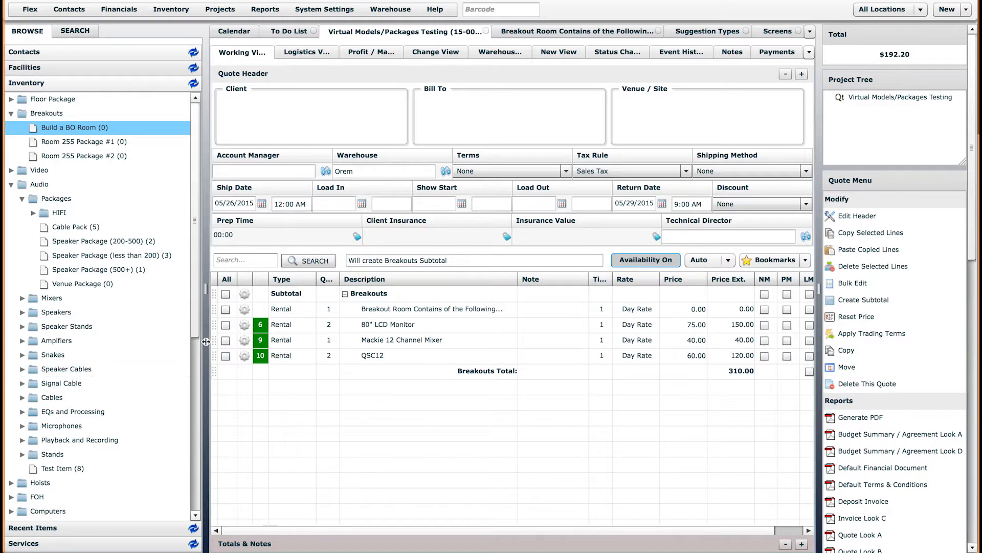
# Scroll the Inventory tree down toward the Drape folder once the suggestions are added
pyautogui.click(194, 392)
pyautogui.moveTo(194, 391); pyautogui.dragTo(192, 425)
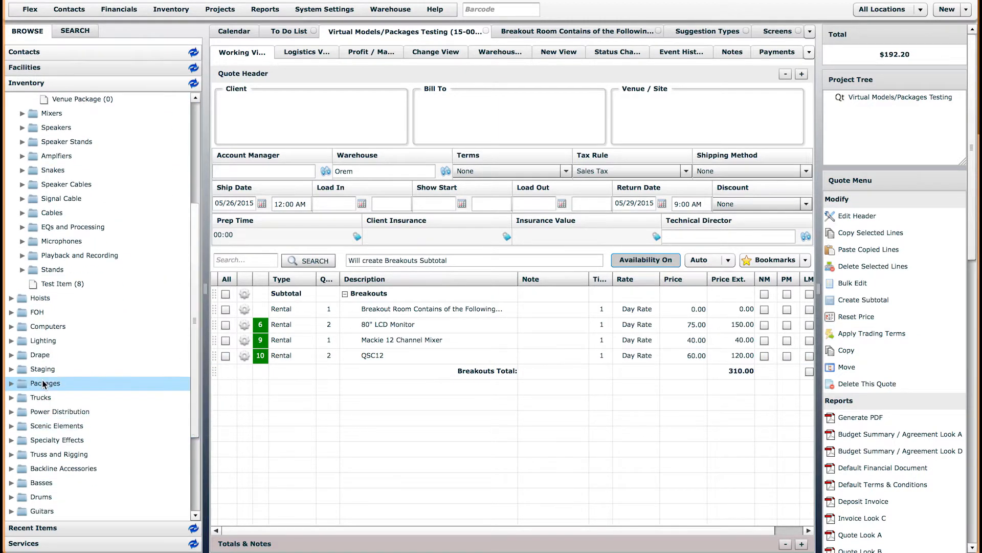
# Open Drape > Pipe and Drape > Linear Ft. of 18' Tall Black Pipe and Drape and view its suggestions
pyautogui.click(11, 355)
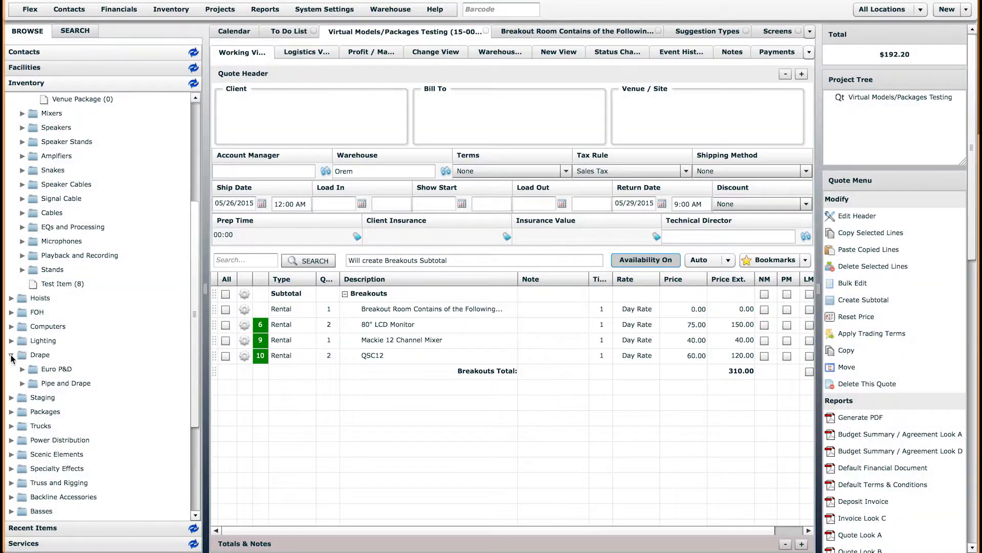
pyautogui.click(22, 384)
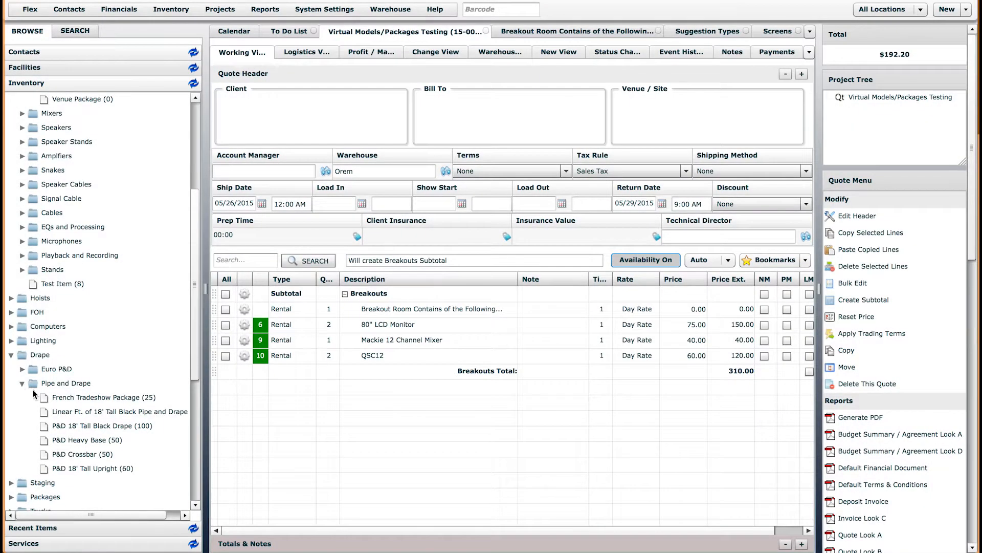
pyautogui.doubleClick(104, 413)
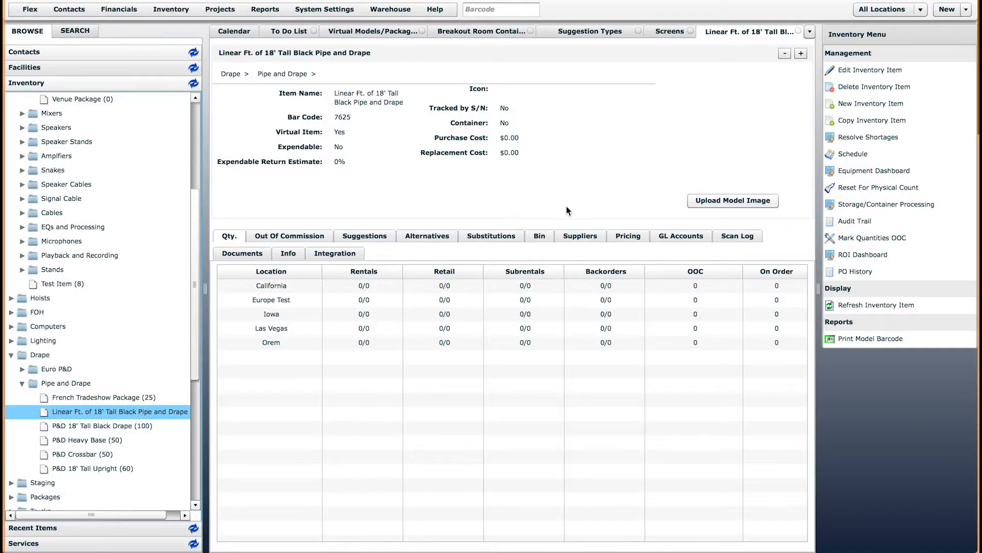
pyautogui.click(841, 71)
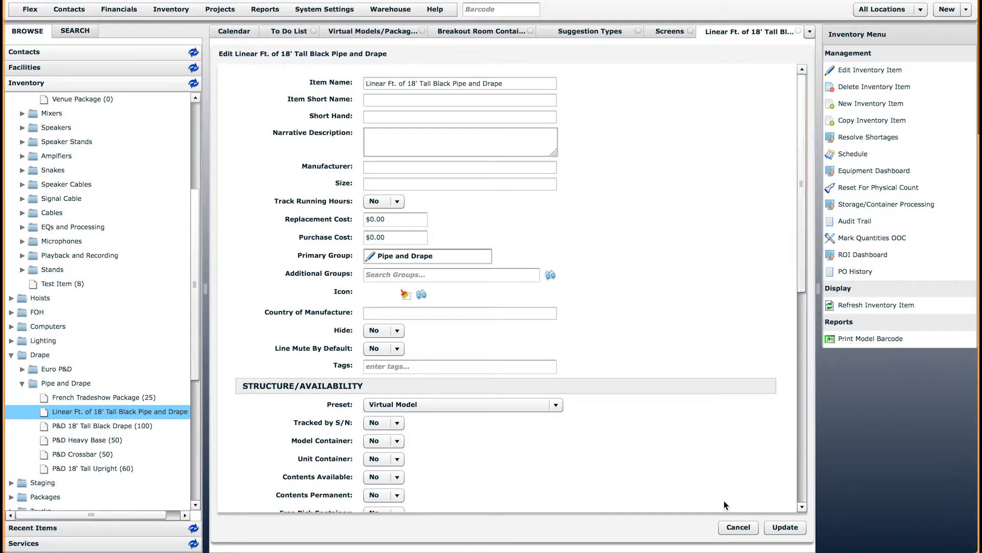
pyautogui.click(738, 527)
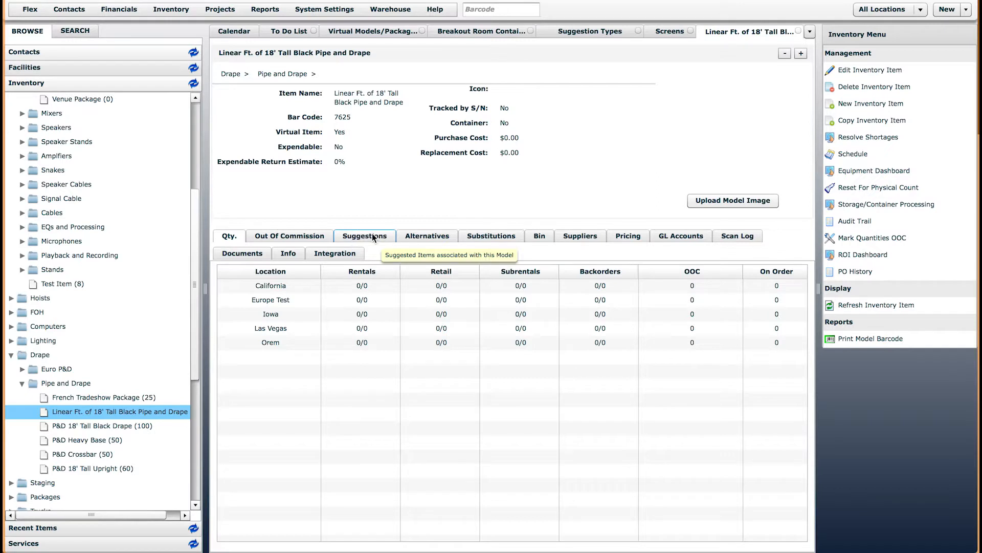
pyautogui.moveTo(334, 93); pyautogui.dragTo(394, 93)
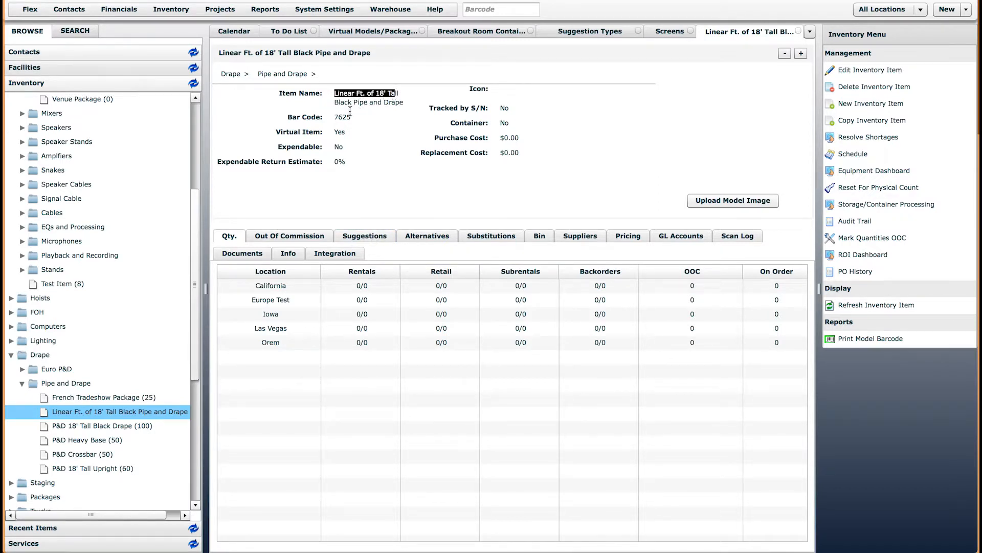
pyautogui.click(365, 238)
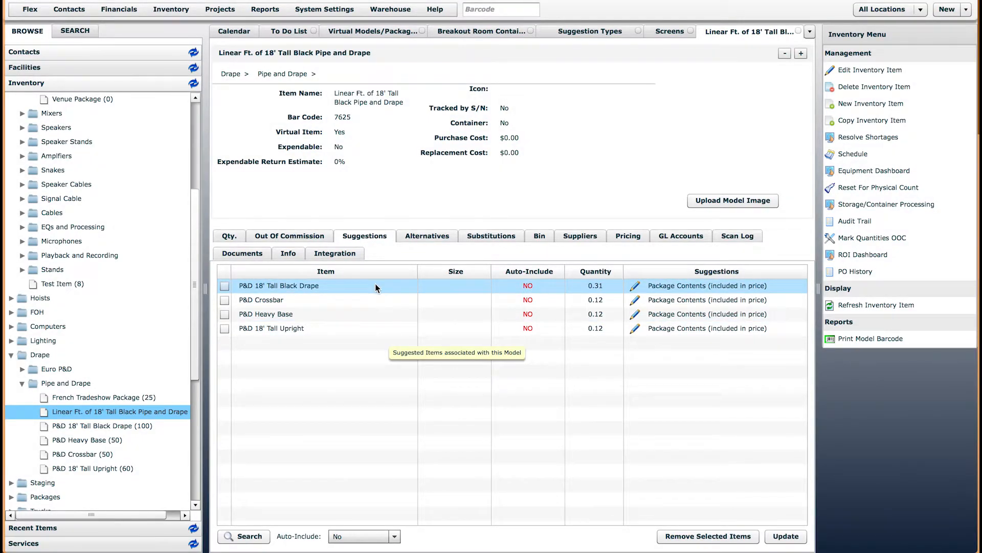
# Check the Crossbar (0.31) and Heavy Base (0.12) suggested quantities, then go back to the Virtual Models/Packages Testing quote
pyautogui.scroll(-2, 186, 375)
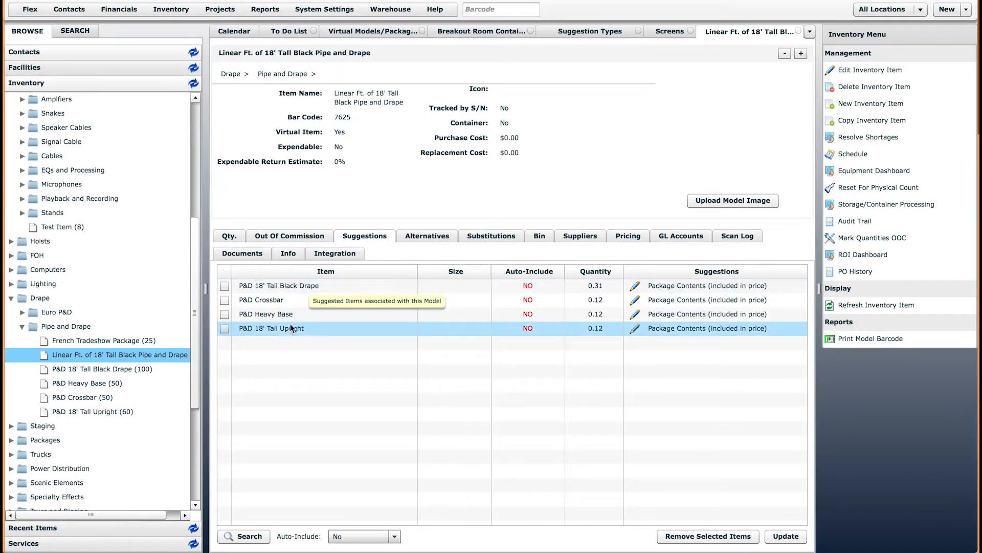
pyautogui.moveTo(335, 94); pyautogui.dragTo(404, 103)
pyautogui.click(404, 102)
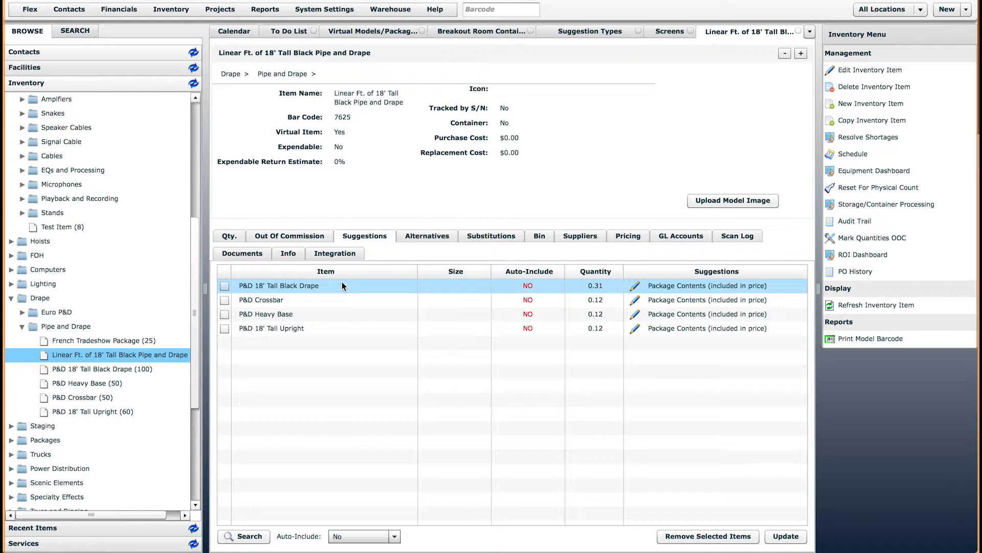
pyautogui.click(600, 300)
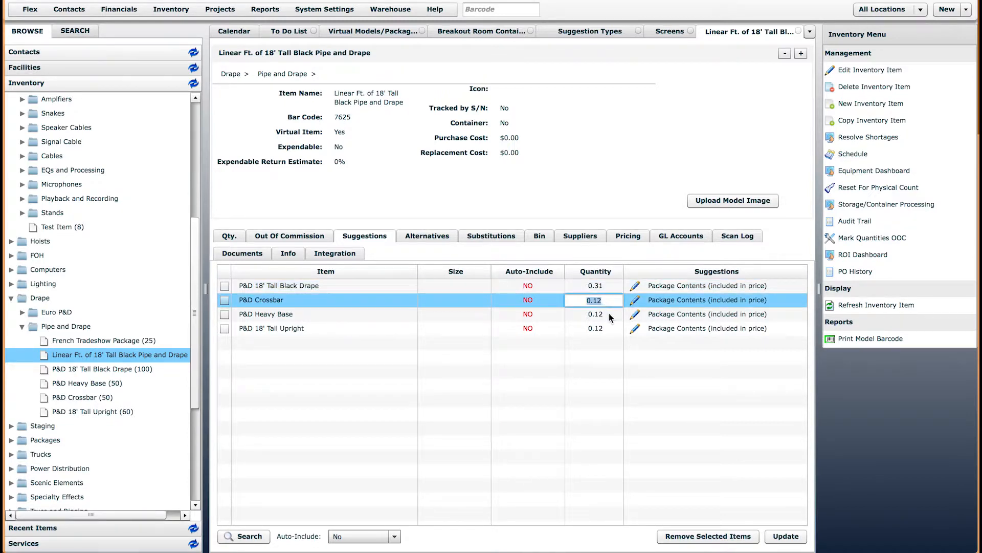
pyautogui.click(611, 315)
pyautogui.click(610, 356)
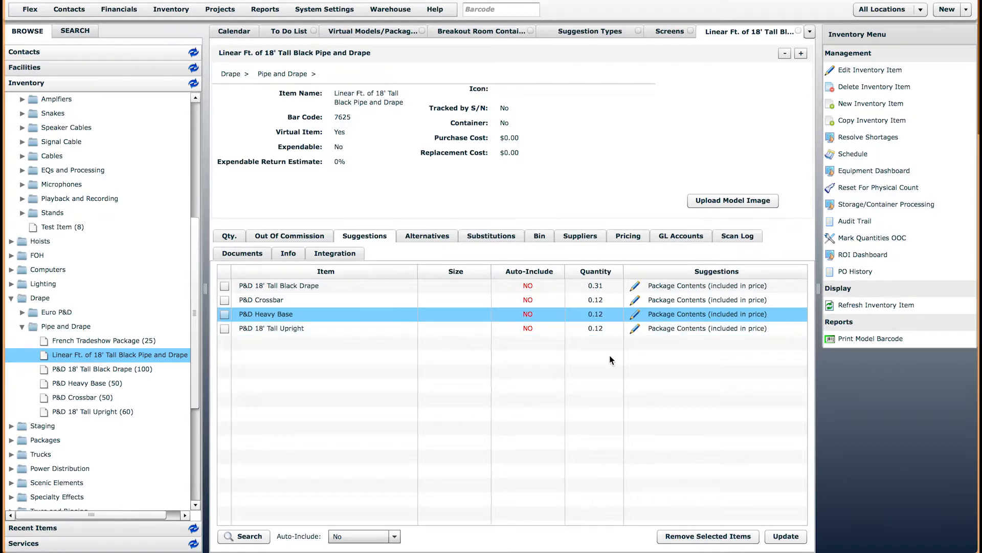
pyautogui.click(397, 33)
# Add 50 Linear Ft. of the pipe and drape package to the quote
pyautogui.moveTo(110, 355); pyautogui.dragTo(333, 410)
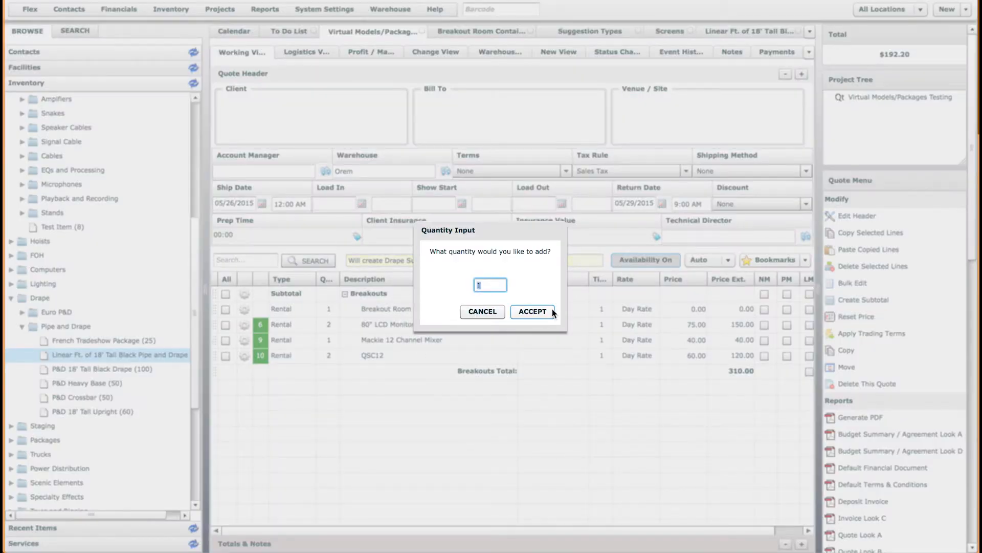
pyautogui.write('50')
pyautogui.press('Return')
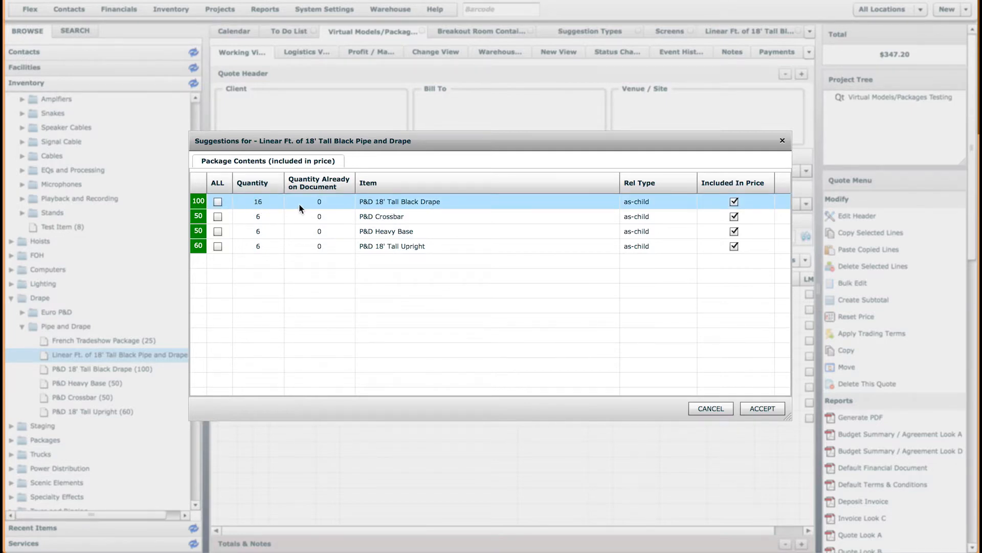
# Accept all four component suggestions, with 8 Heavy Bases and 8 18' Tall Uprights
pyautogui.click(218, 201)
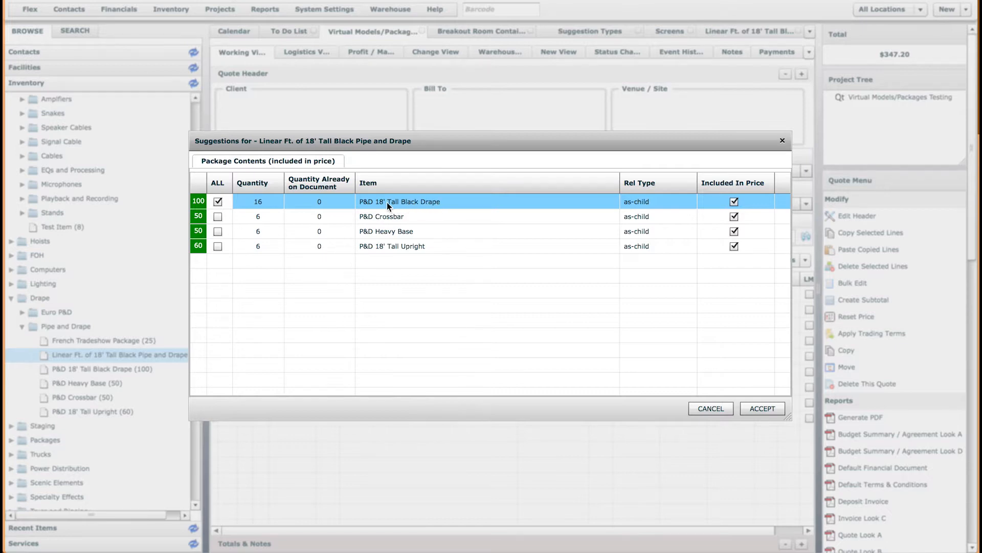
pyautogui.click(217, 216)
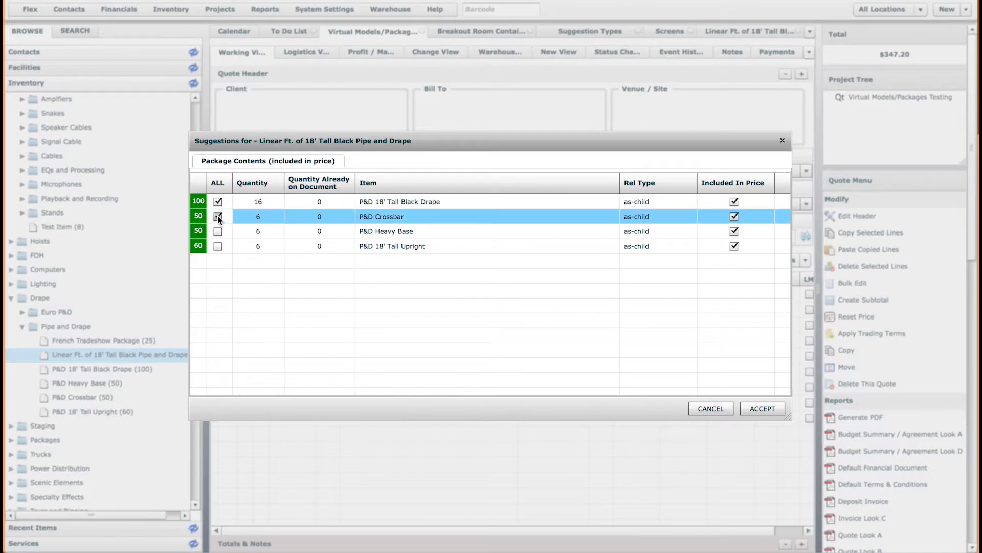
pyautogui.click(216, 232)
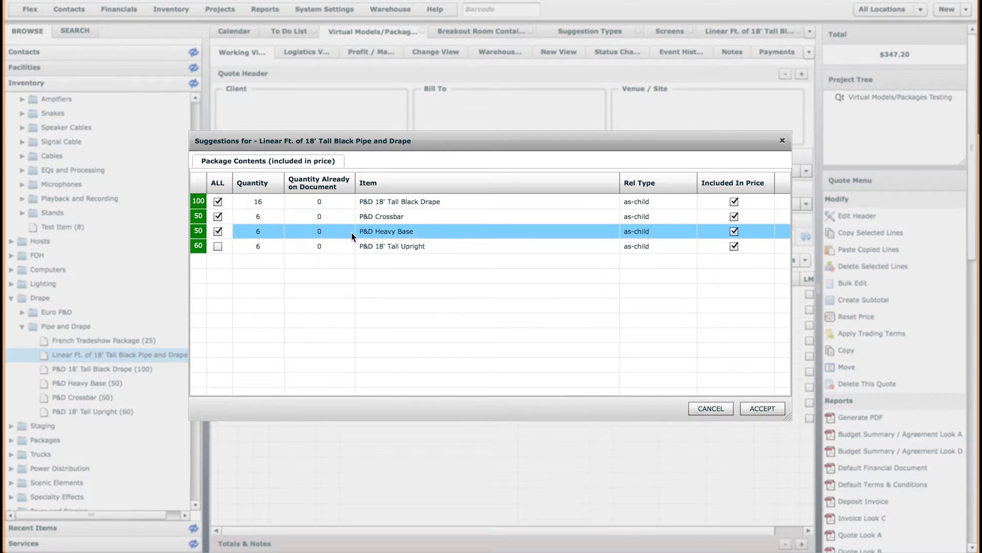
pyautogui.click(218, 246)
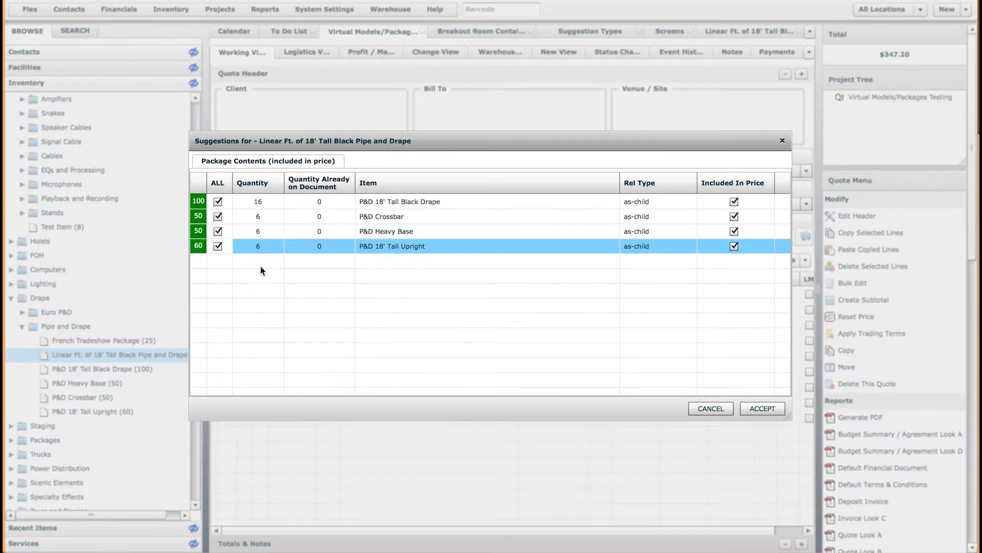
pyautogui.click(263, 216)
pyautogui.click(262, 232)
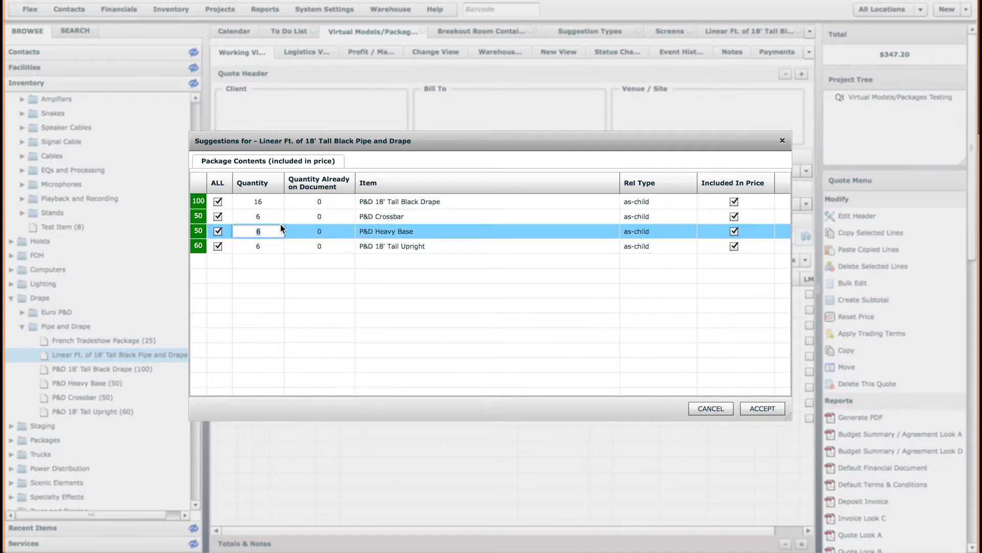
pyautogui.write('8')
pyautogui.click(271, 243)
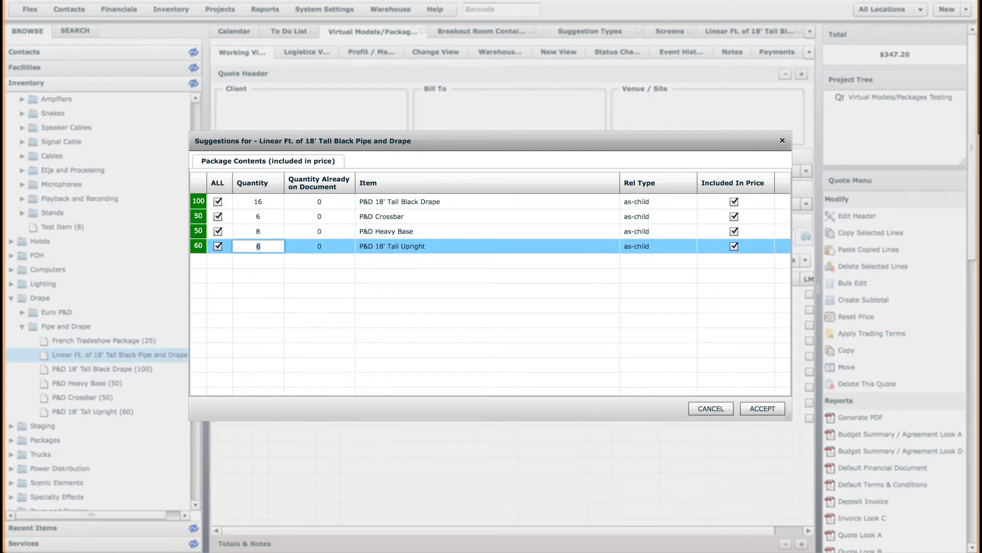
pyautogui.click(748, 410)
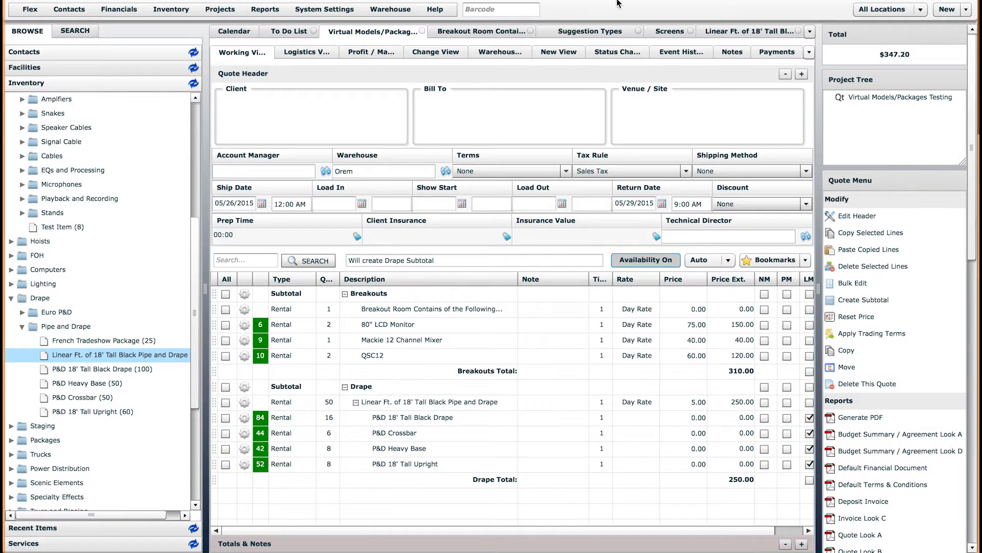
pyautogui.click(738, 31)
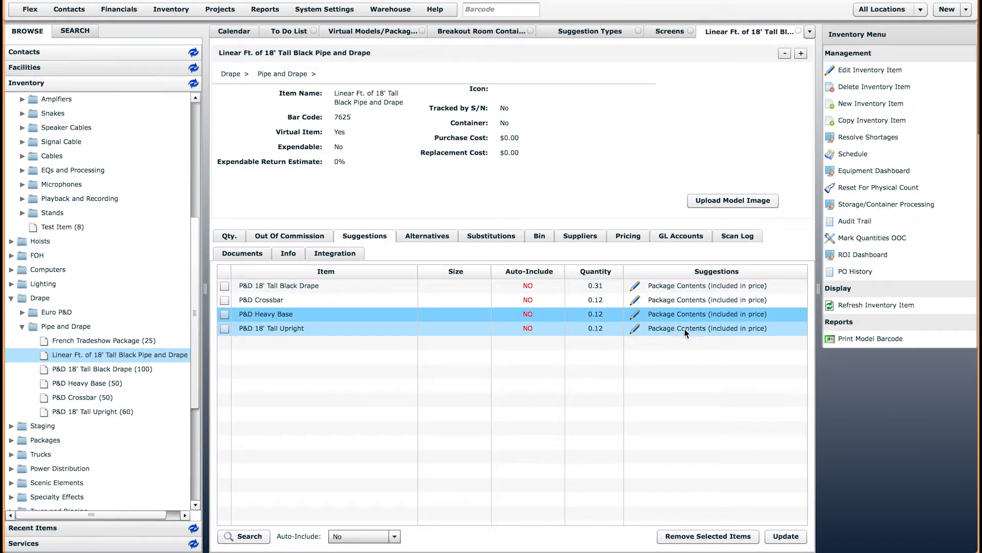
pyautogui.click(666, 330)
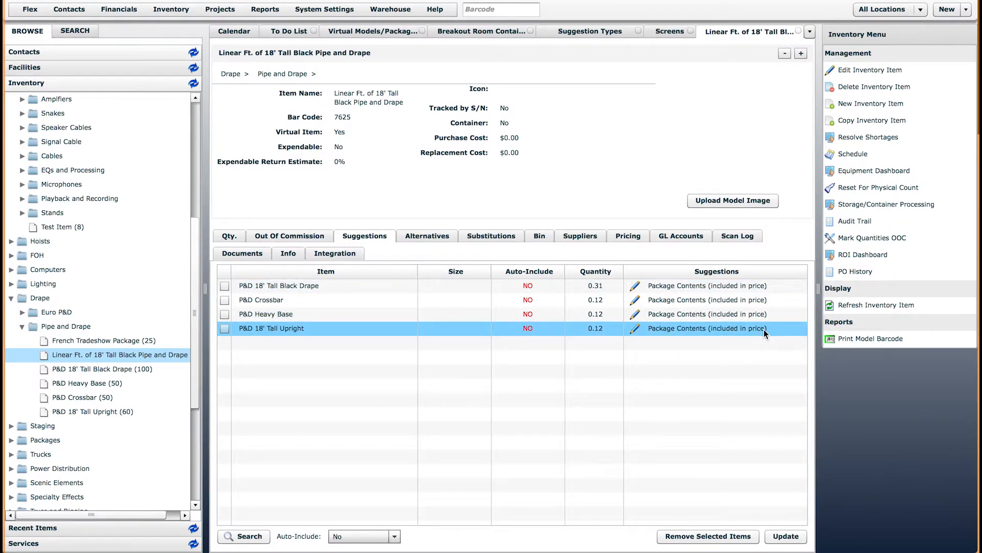
pyautogui.click(589, 33)
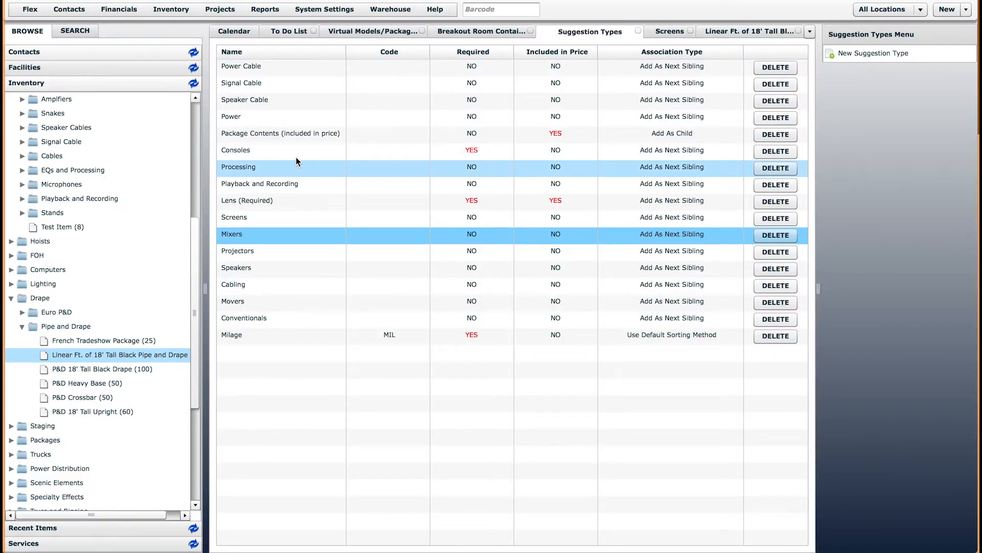
pyautogui.click(234, 134)
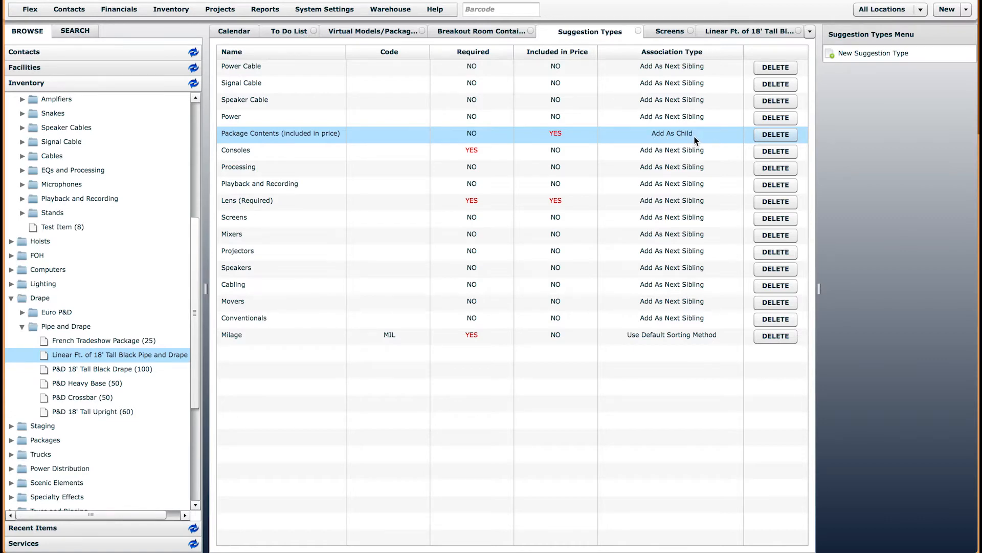
pyautogui.click(372, 31)
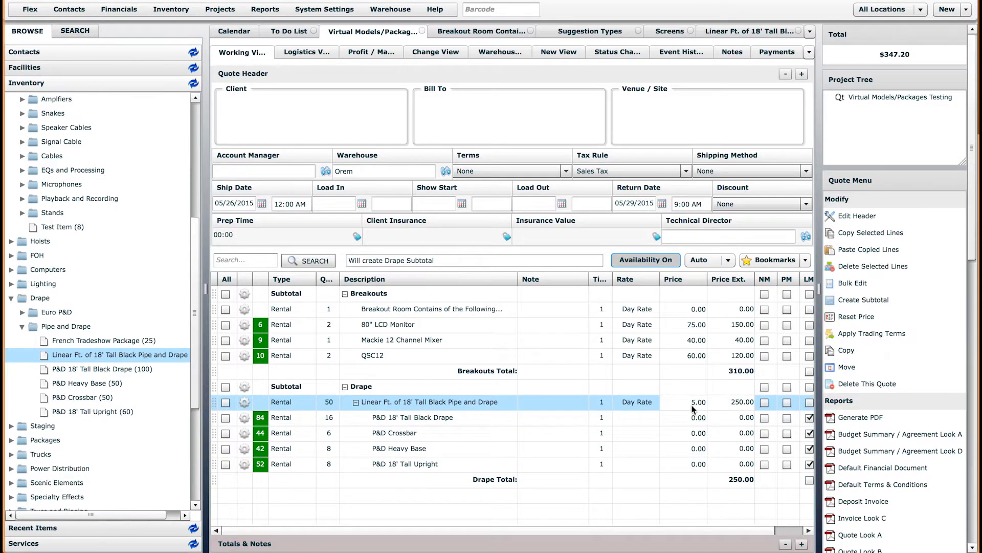
# Create a new 'Room 100' subtotal on the quote, left empty at 0.00
pyautogui.click(437, 419)
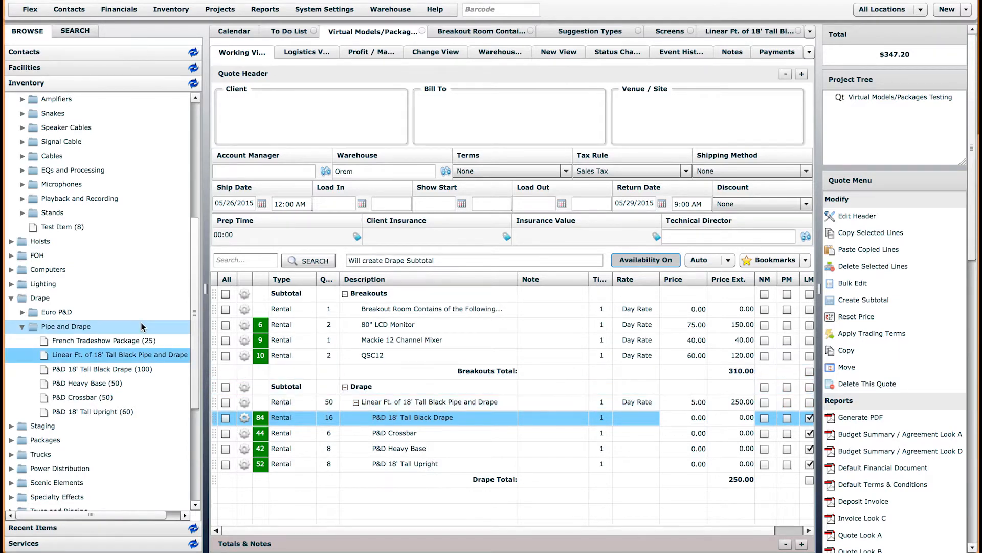
pyautogui.click(110, 354)
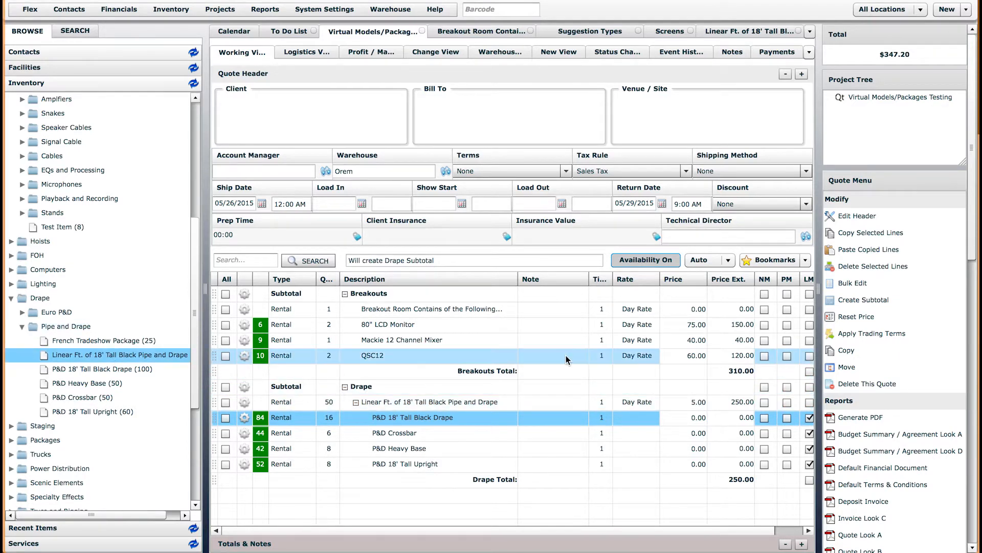
pyautogui.click(868, 301)
pyautogui.write('Room 100')
pyautogui.press('Return')
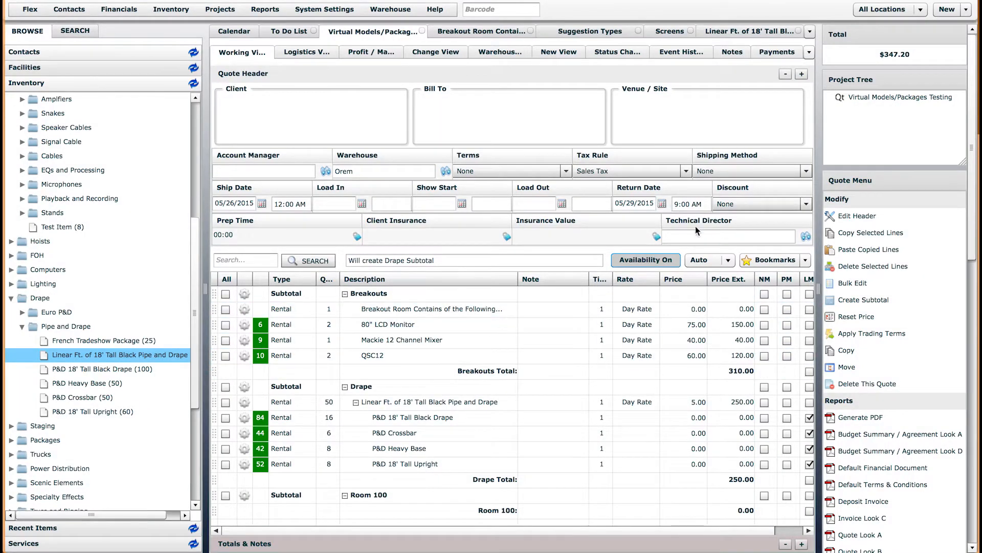
pyautogui.click(709, 260)
# Insert 200 Linear Ft. of 18' Tall Black Pipe and Drape into Room 100 and accept the scaled components
pyautogui.click(708, 278)
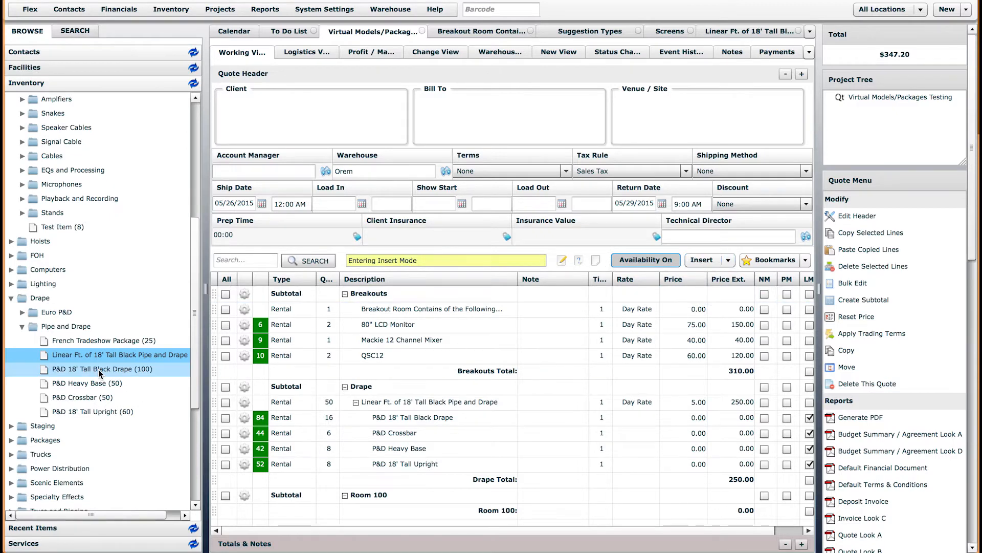
pyautogui.moveTo(95, 354)
pyautogui.mouseDown()
pyautogui.moveTo(307, 462)
pyautogui.moveTo(326, 504)
pyautogui.moveTo(376, 505)
pyautogui.mouseUp()
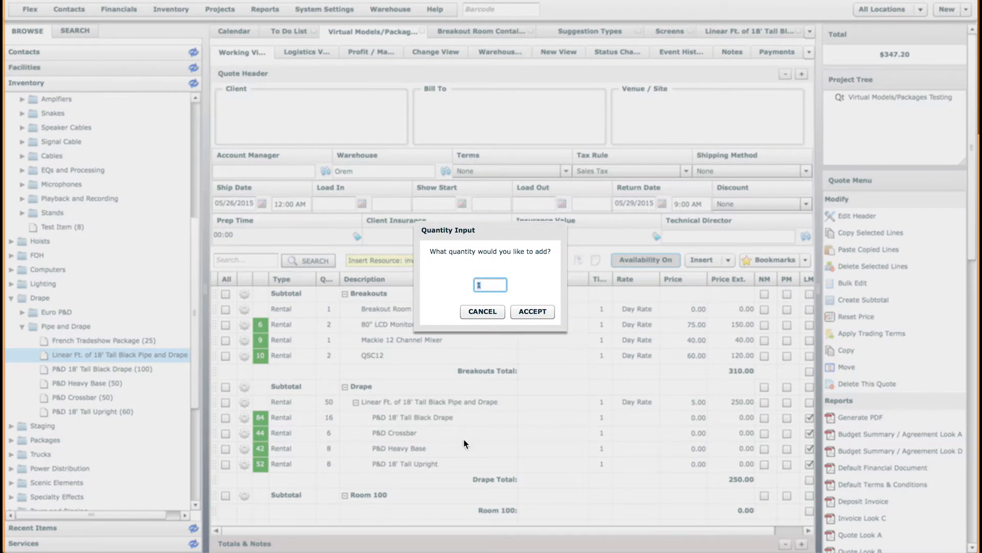
pyautogui.write('200')
pyautogui.press('Return')
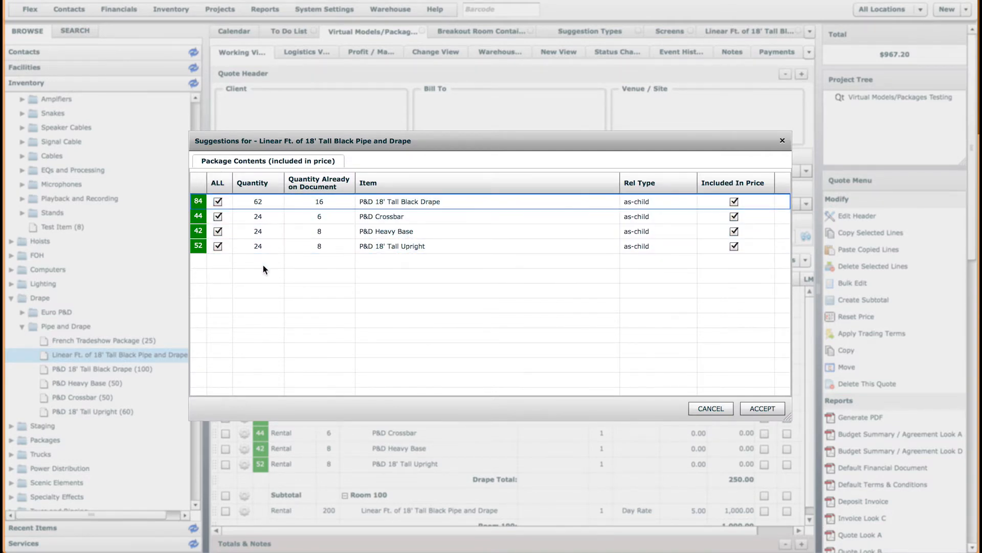
pyautogui.click(783, 410)
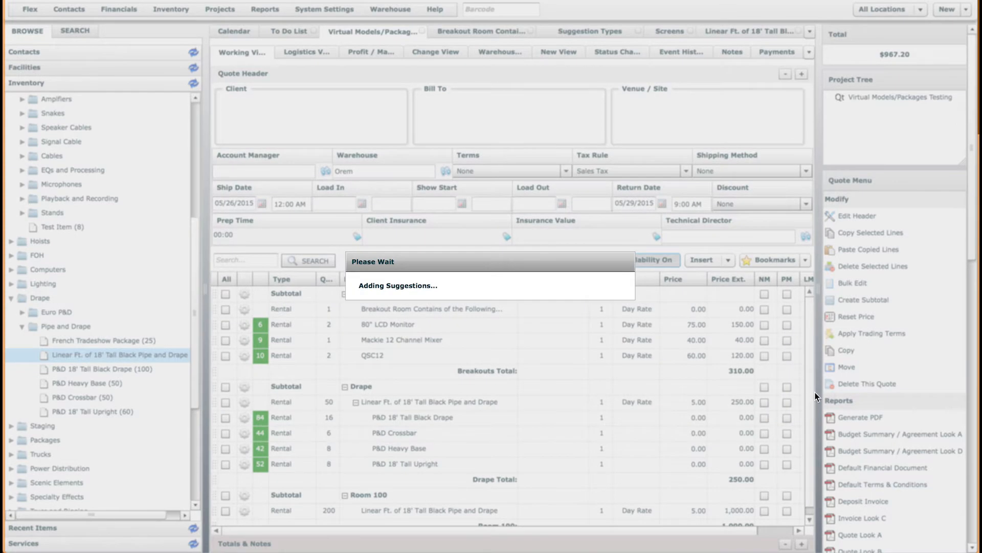
pyautogui.scroll(-3, 811, 409)
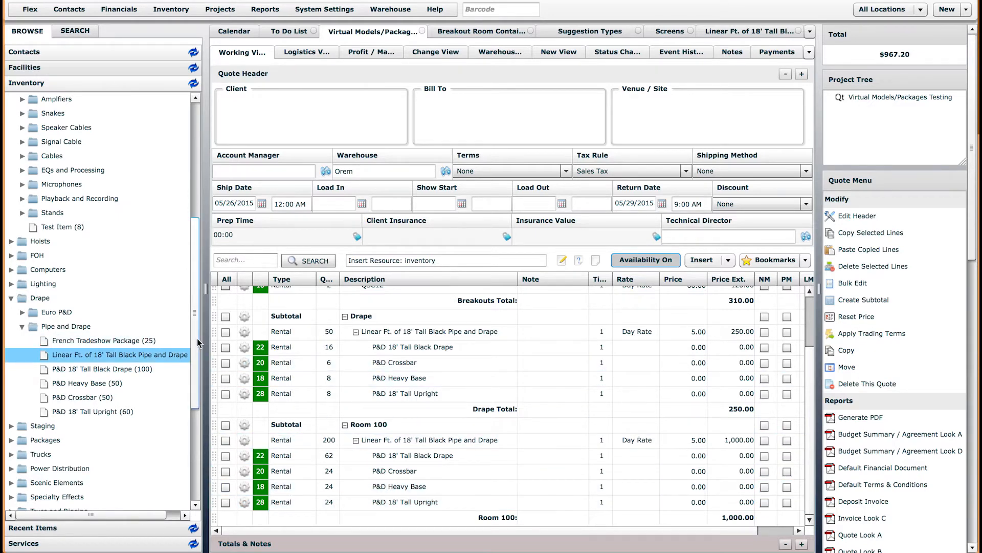
pyautogui.scroll(5, 198, 343)
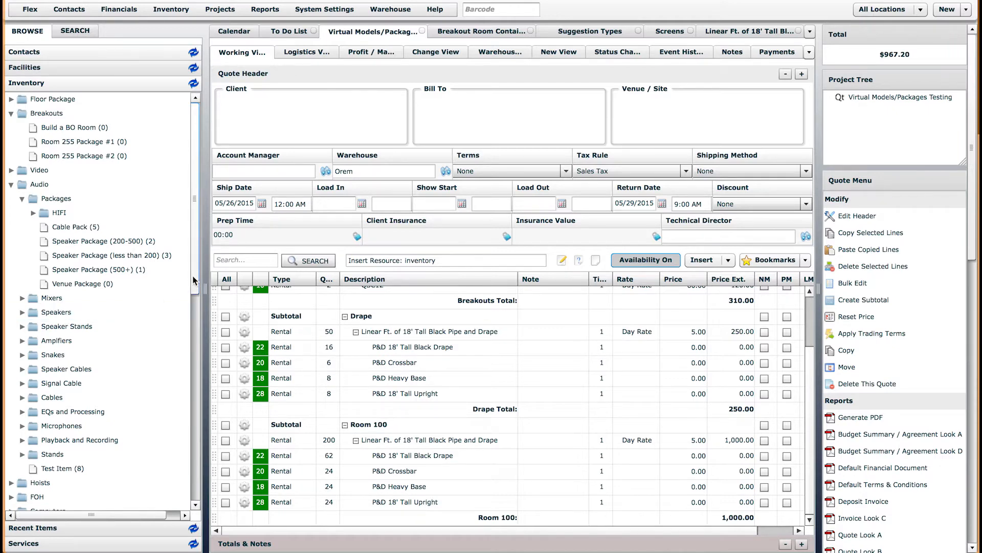
# View the contents of the Speaker Package (less than 200) item
pyautogui.click(97, 258)
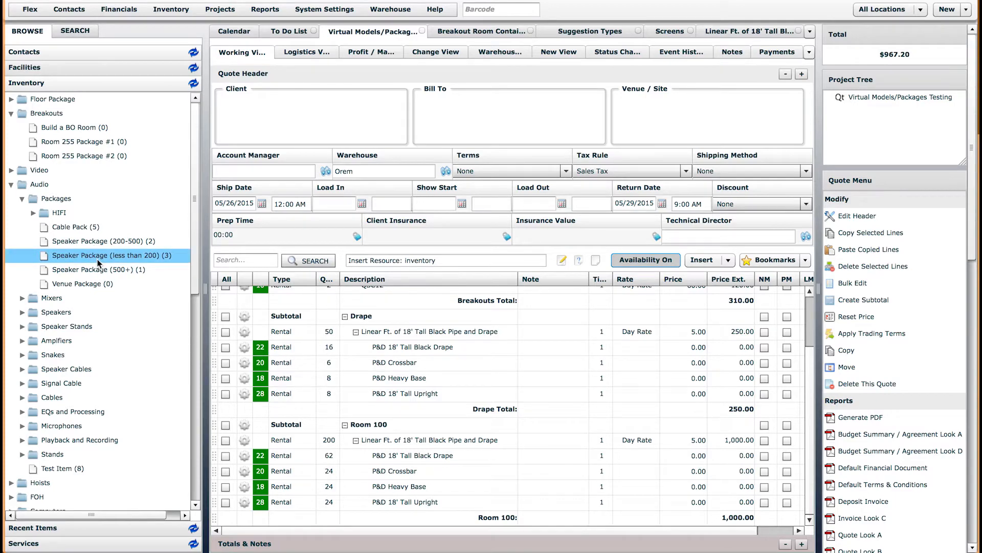
pyautogui.doubleClick(97, 258)
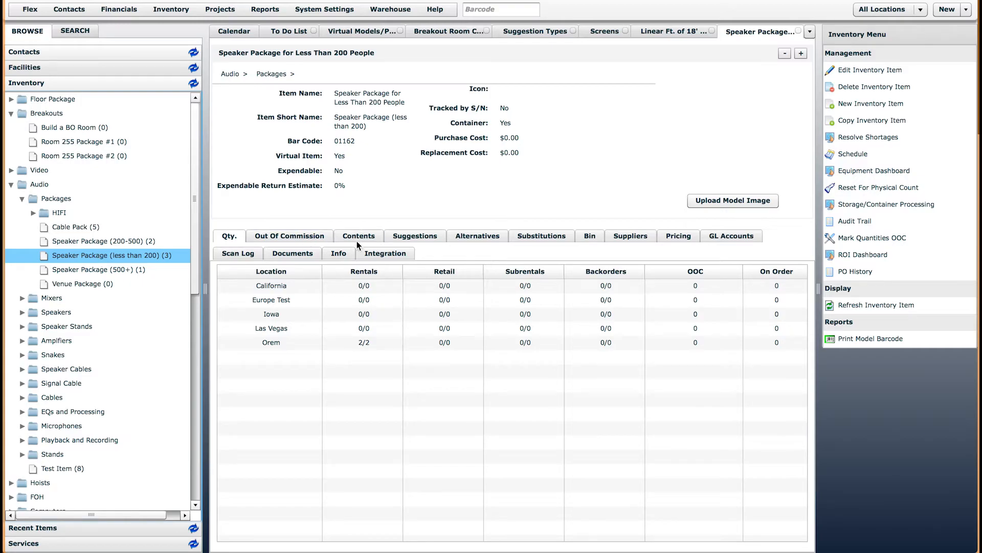
pyautogui.click(357, 237)
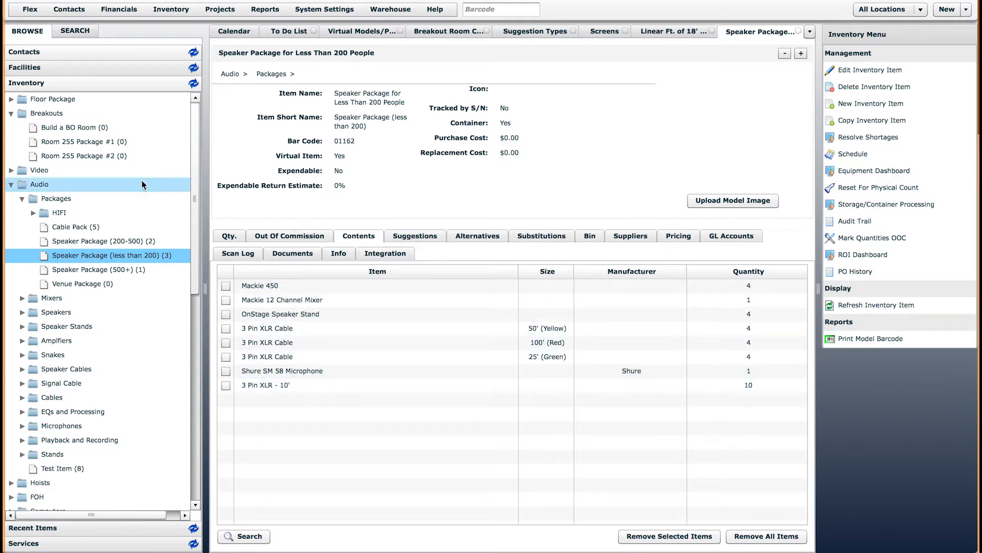
# Review Room 255 Package #1's contents and suggestions, then open the Build a BO Room item
pyautogui.click(97, 144)
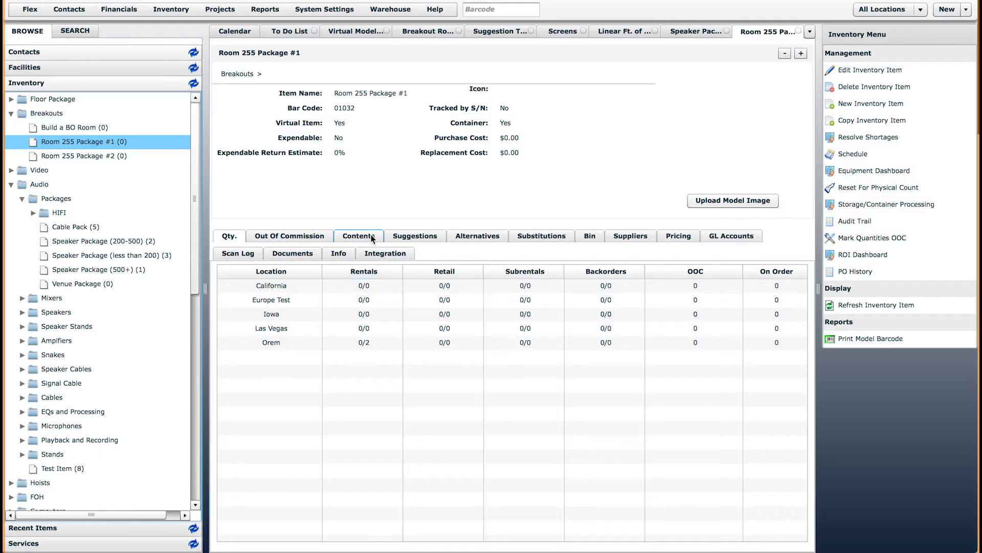
pyautogui.click(359, 236)
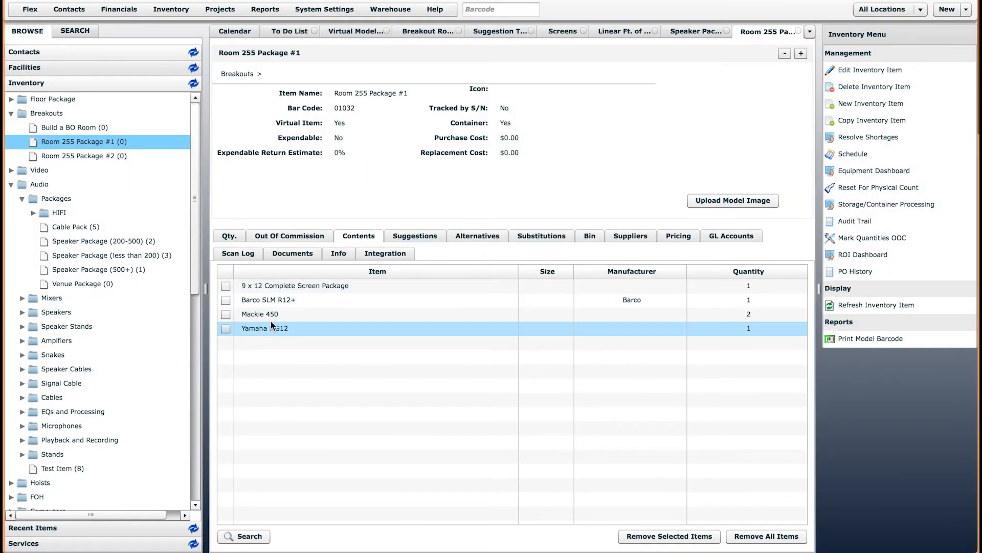
pyautogui.click(409, 237)
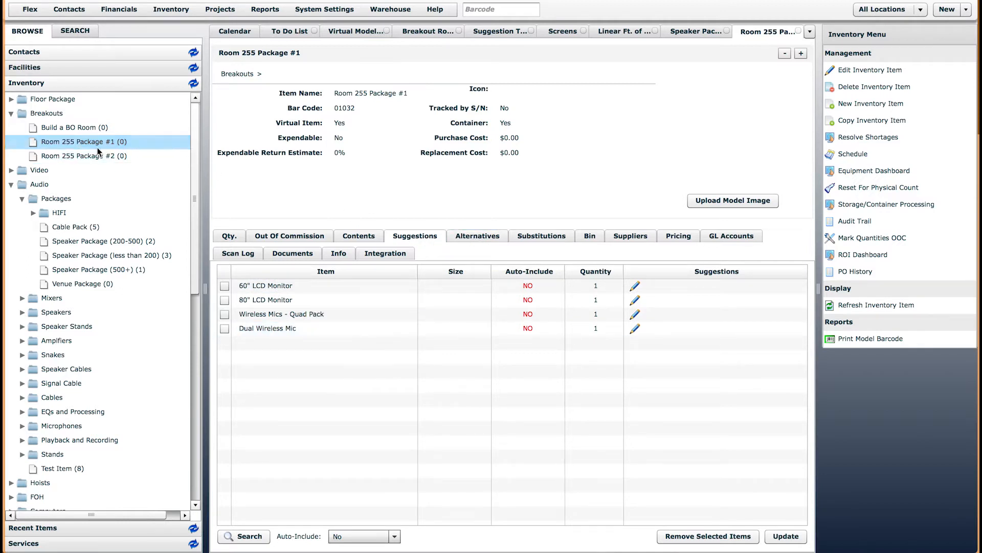
pyautogui.click(62, 127)
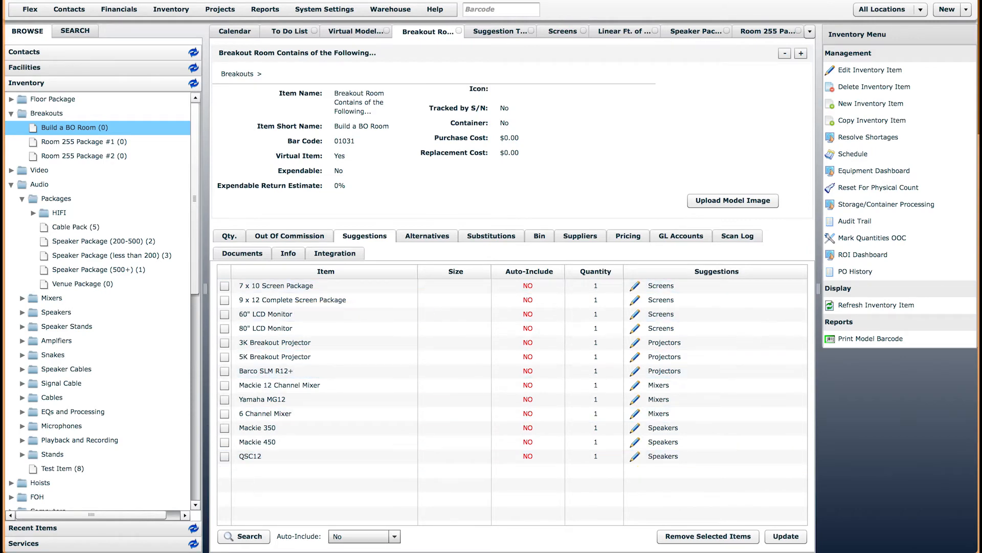
# Open the Linear Ft. of 18' Tall Black Pipe and Drape item under Drape > Pipe and Drape
pyautogui.moveTo(195, 259); pyautogui.dragTo(200, 415)
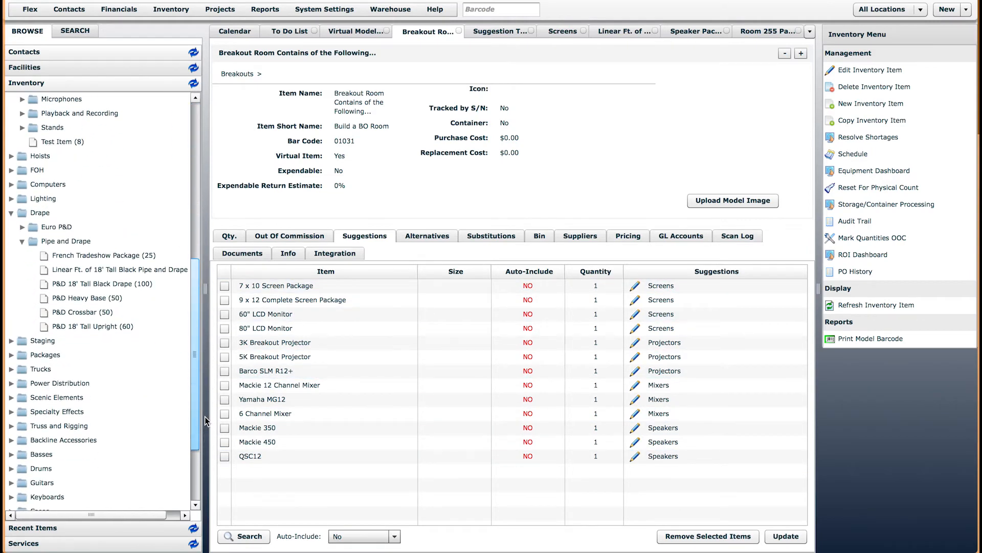
pyautogui.click(124, 275)
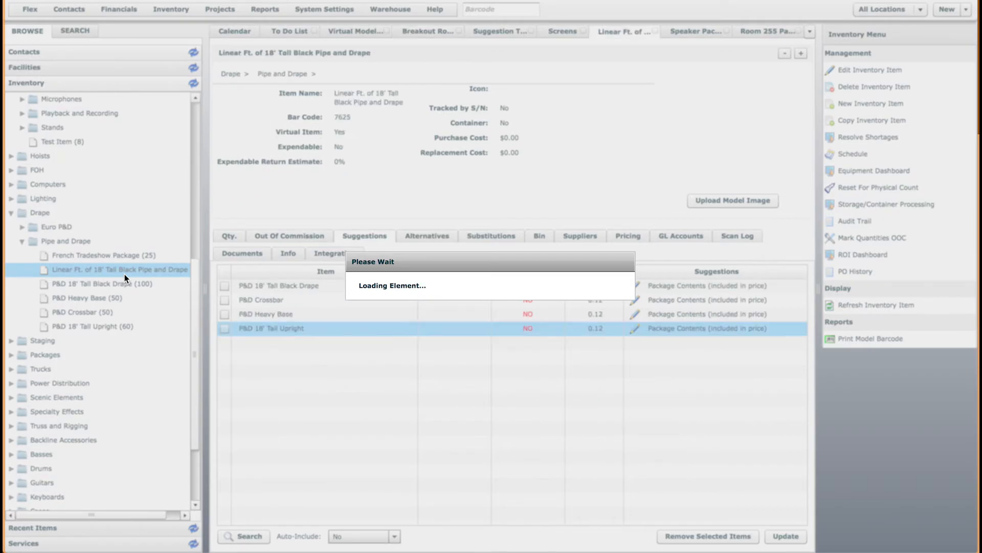